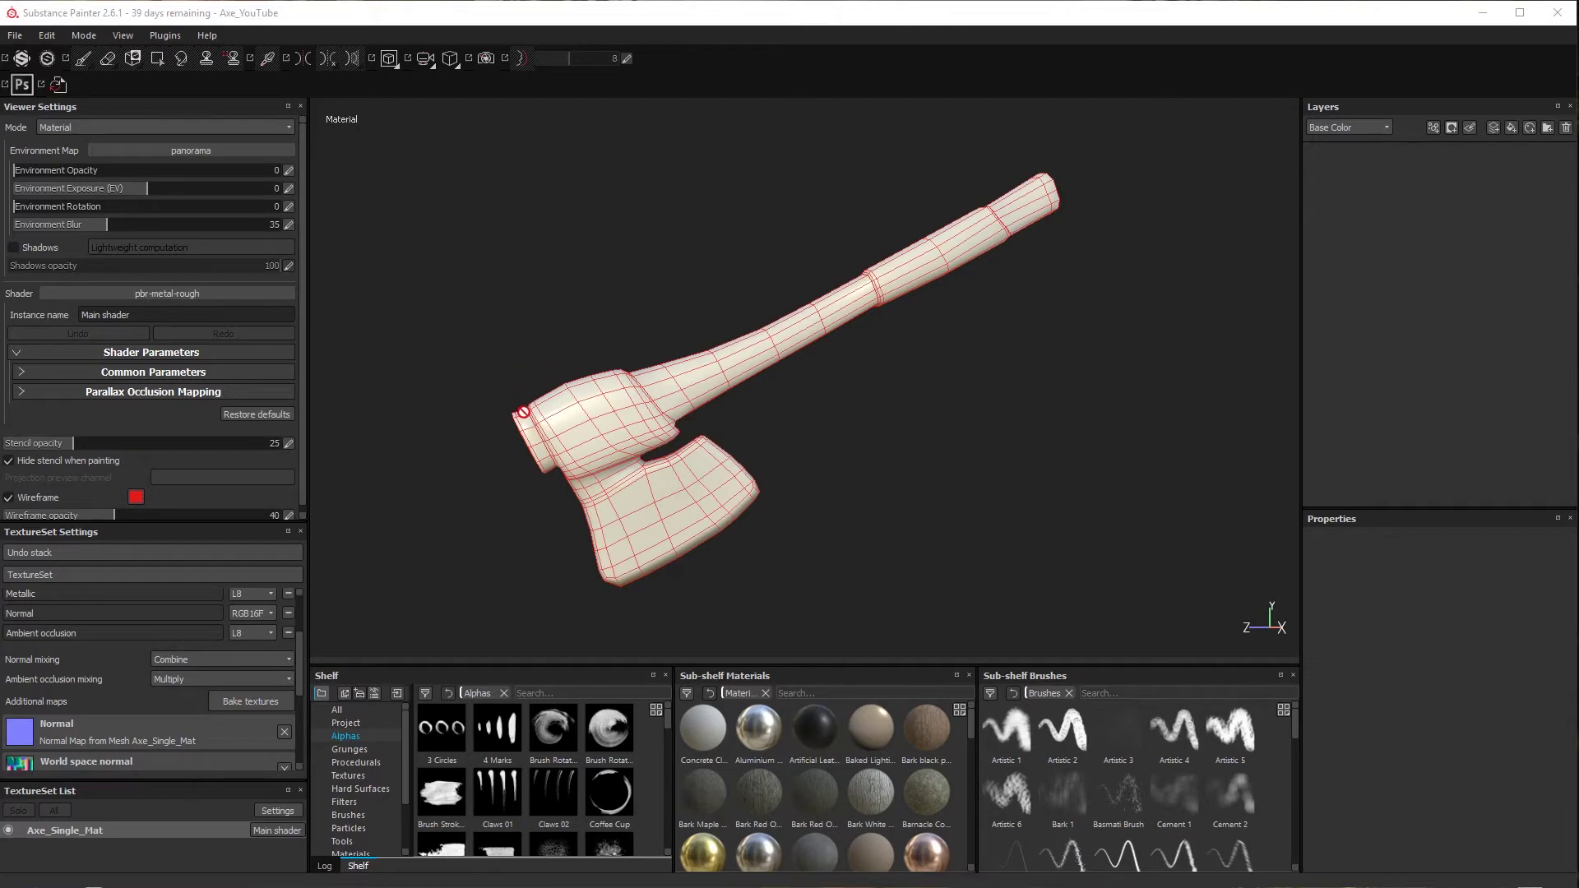
Orbit and zoom out around the untextured axe to view its head, handle and other sides
alt+drag(523, 412, 492, 392)
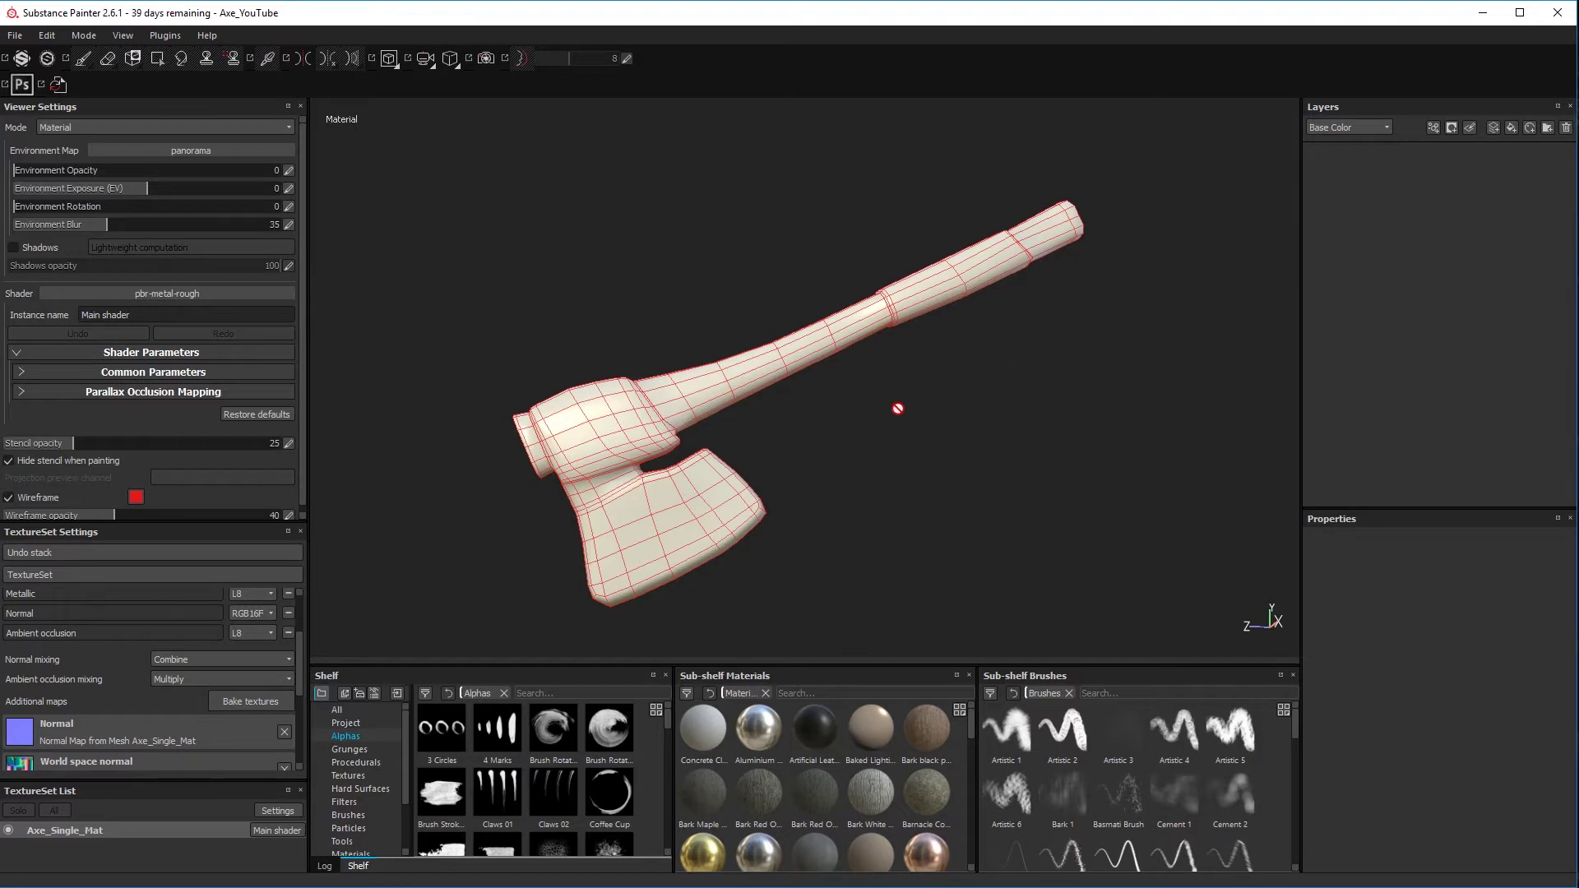
alt+drag(771, 484, 727, 472)
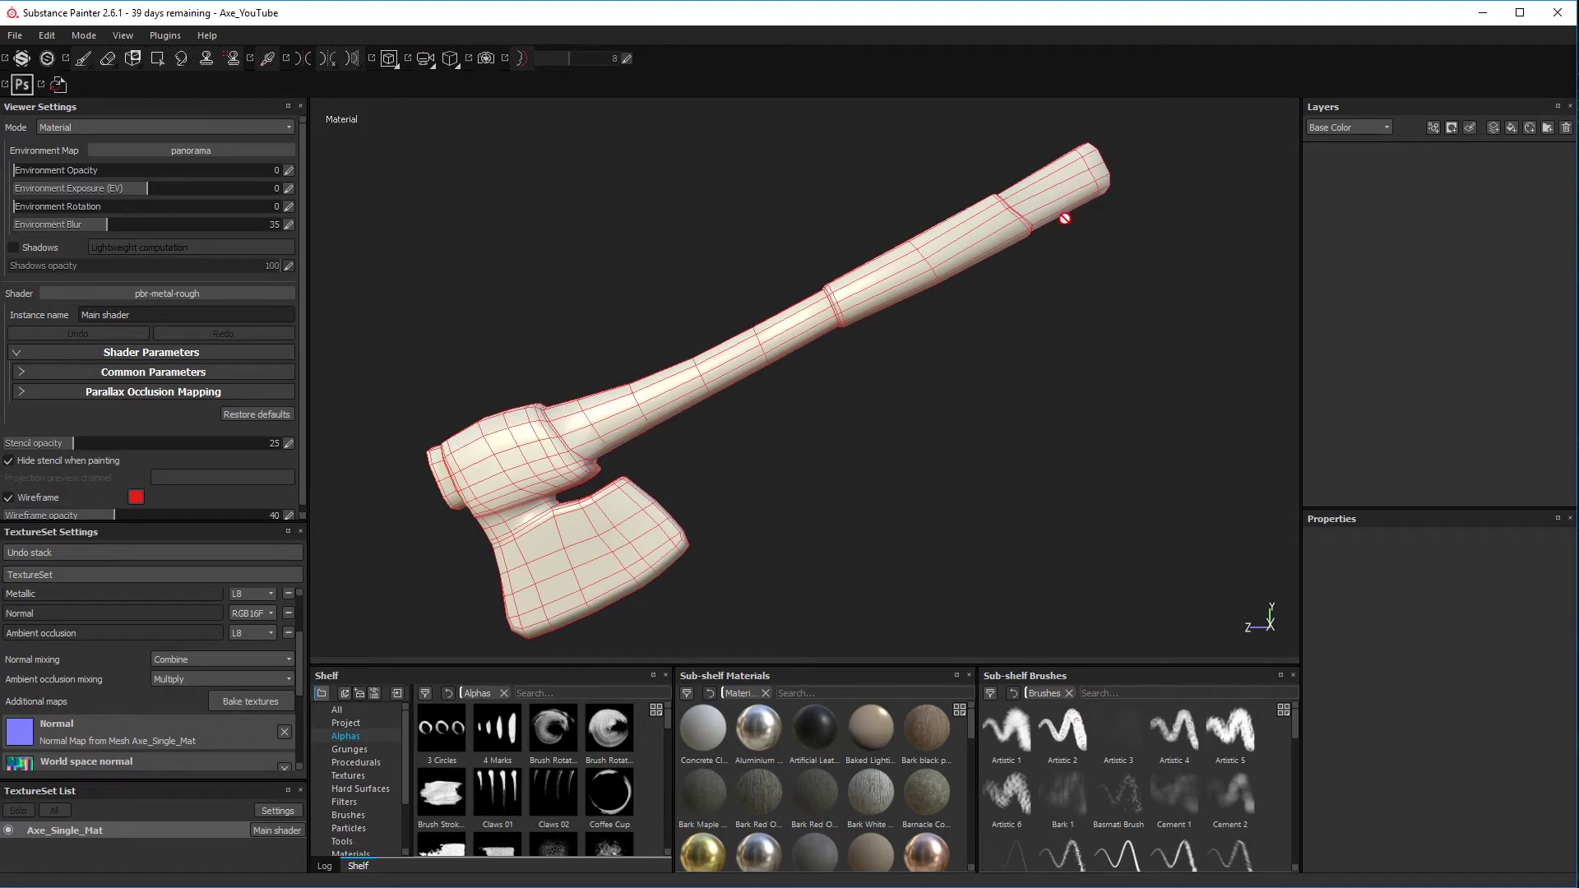
alt+drag(646, 455, 688, 373)
scroll(688, 373, down, 5)
alt+drag(839, 458, 436, 515)
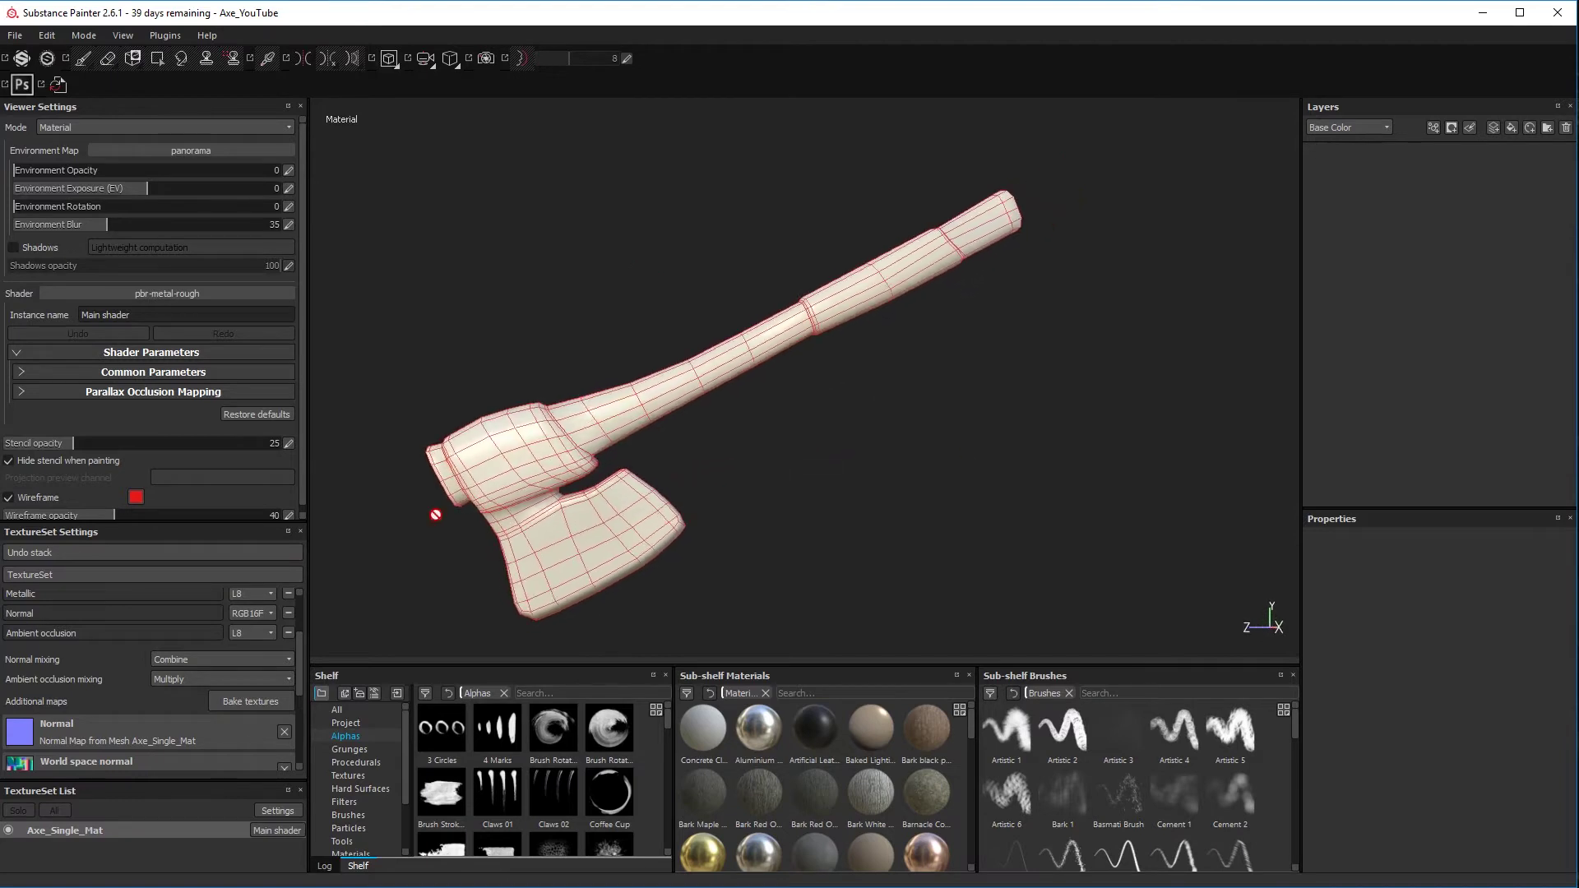
Toggle the wireframe overlay so it displays on the axe mesh again
click(10, 498)
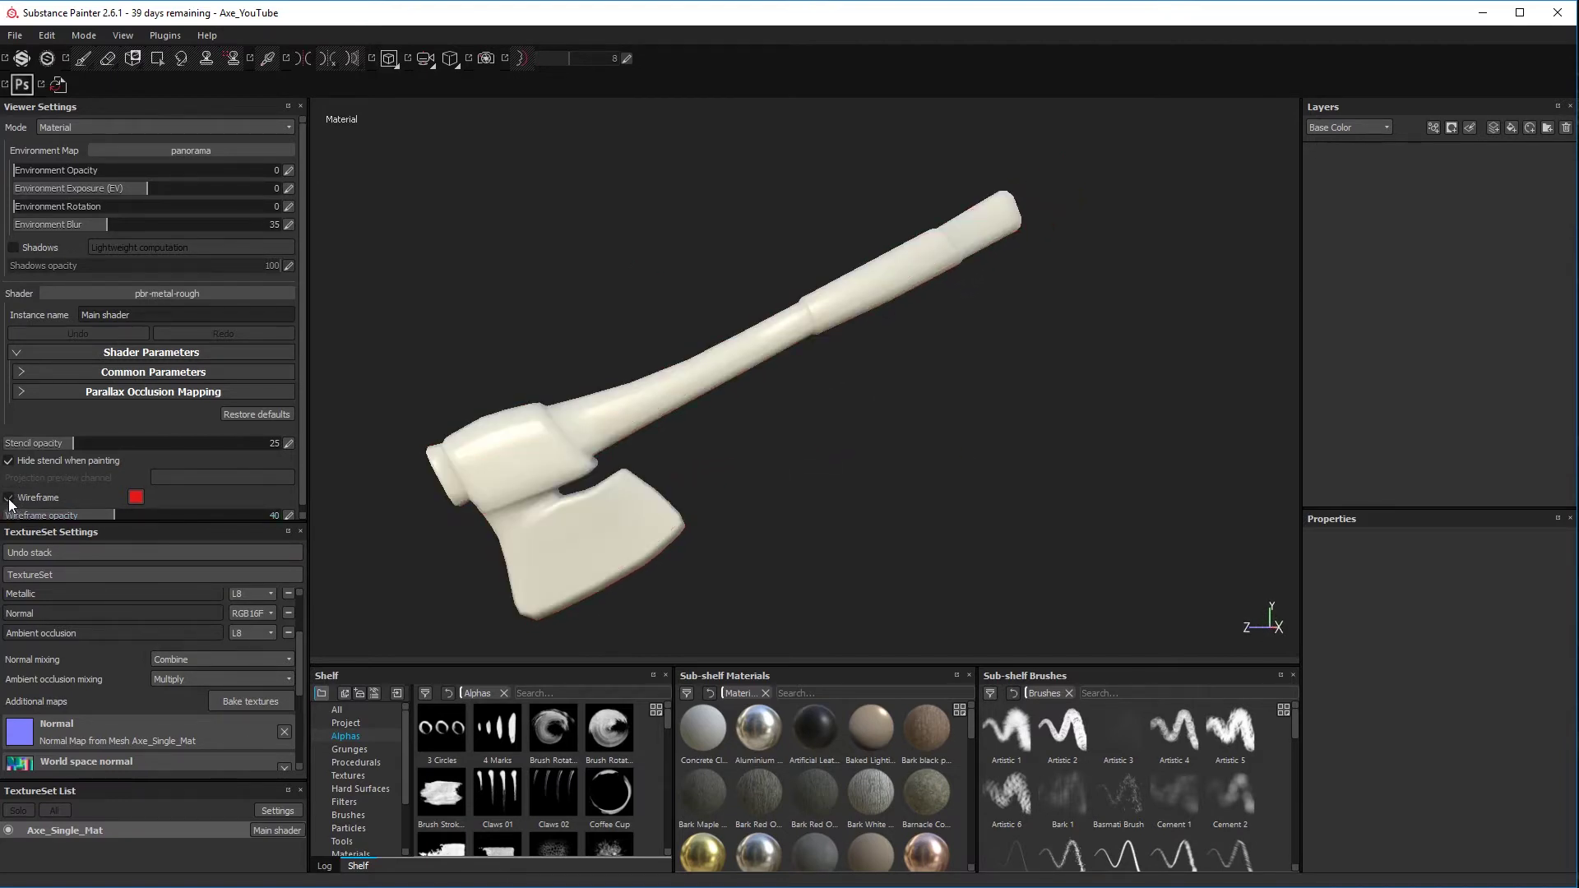
click(9, 498)
click(9, 497)
click(9, 498)
click(9, 498)
Bake the Axe_Single_Mat mesh maps at 2048, including normal and world space normal
scroll(79, 542, up, 3)
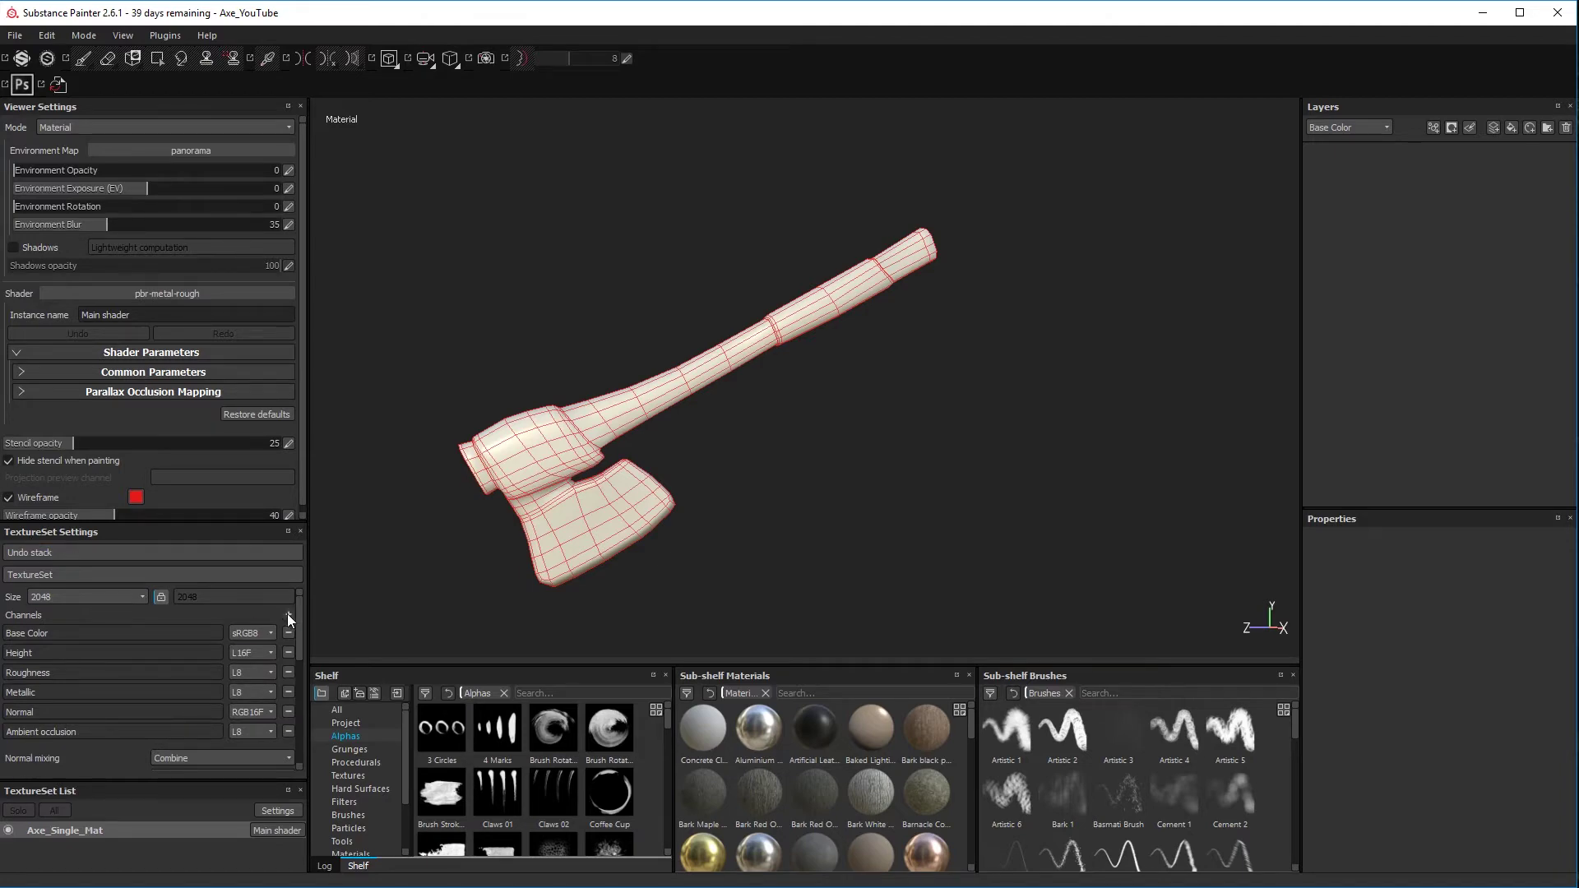
scroll(187, 696, down, 3)
click(250, 700)
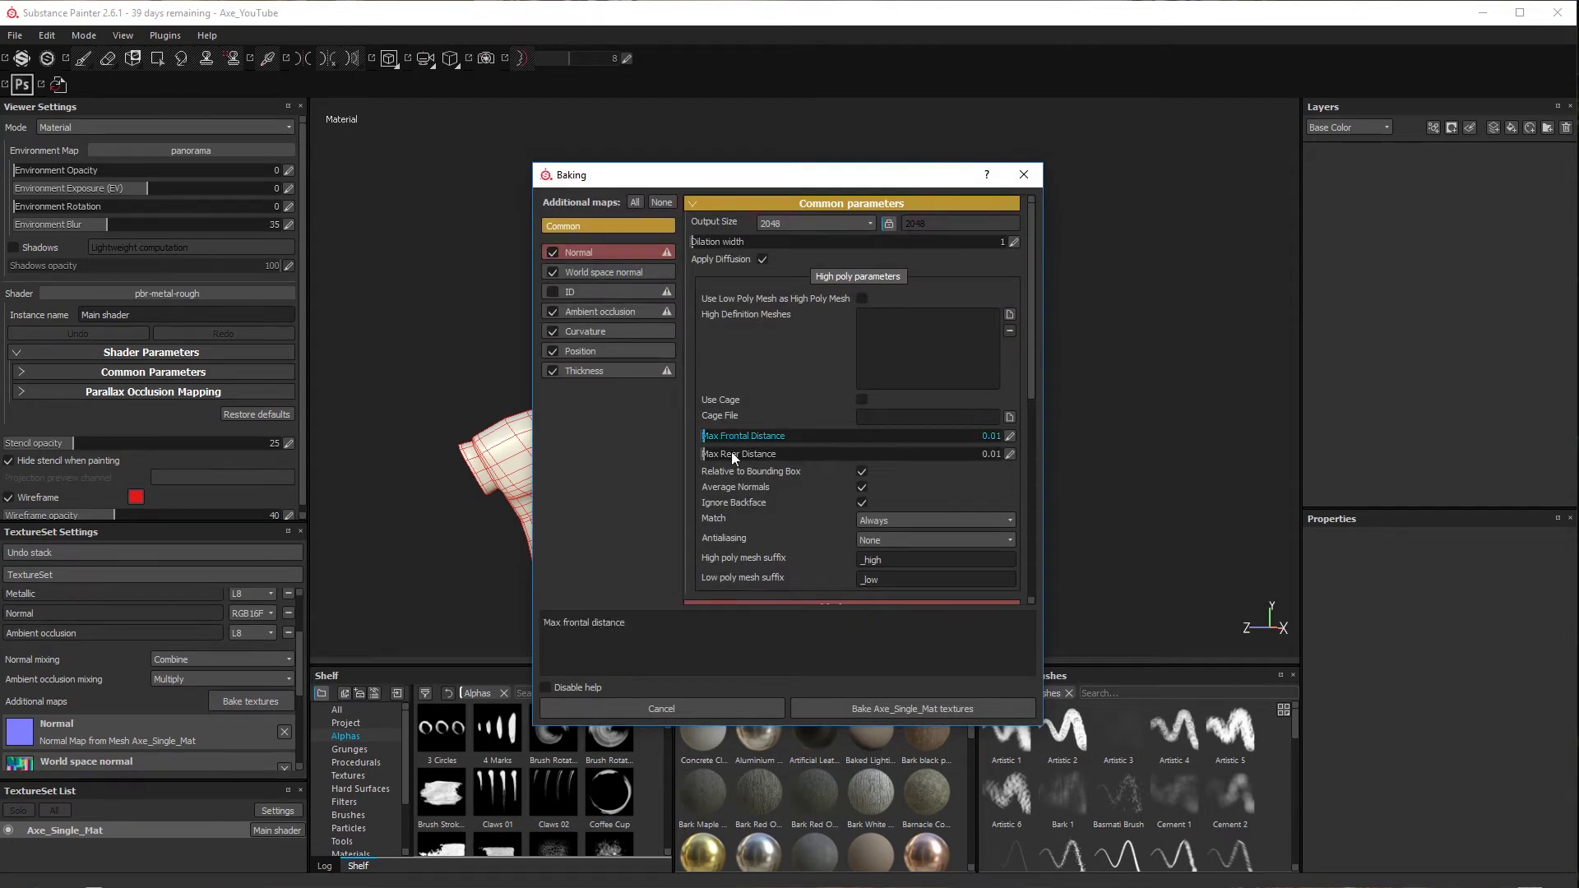
click(907, 713)
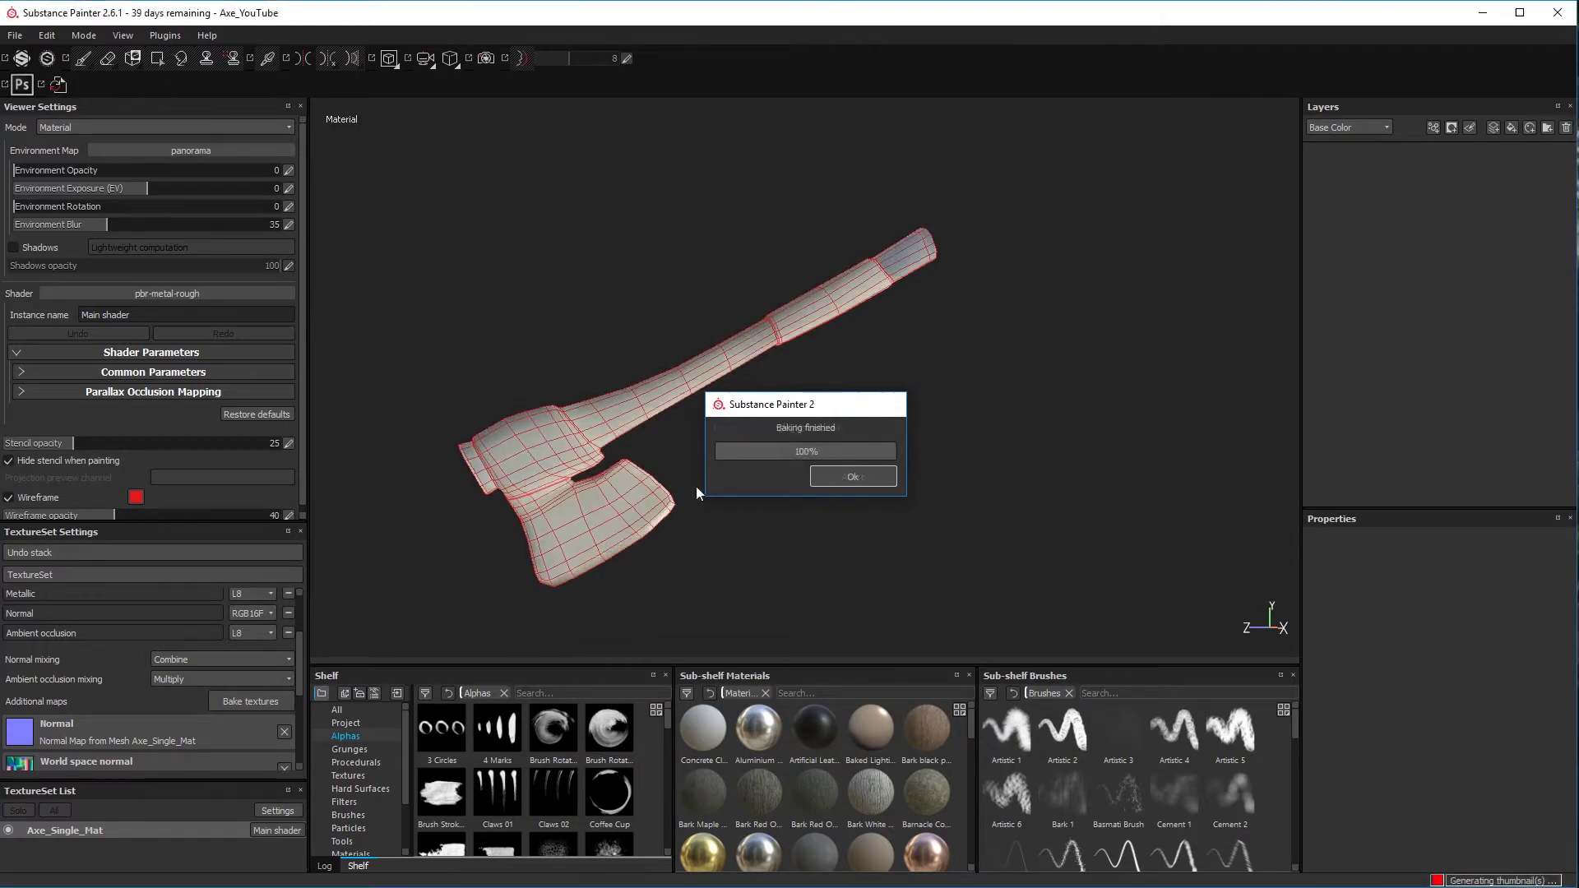
key(Return)
alt+drag(695, 493, 238, 559)
Frame the axe and add a first fill layer named Head
key(f)
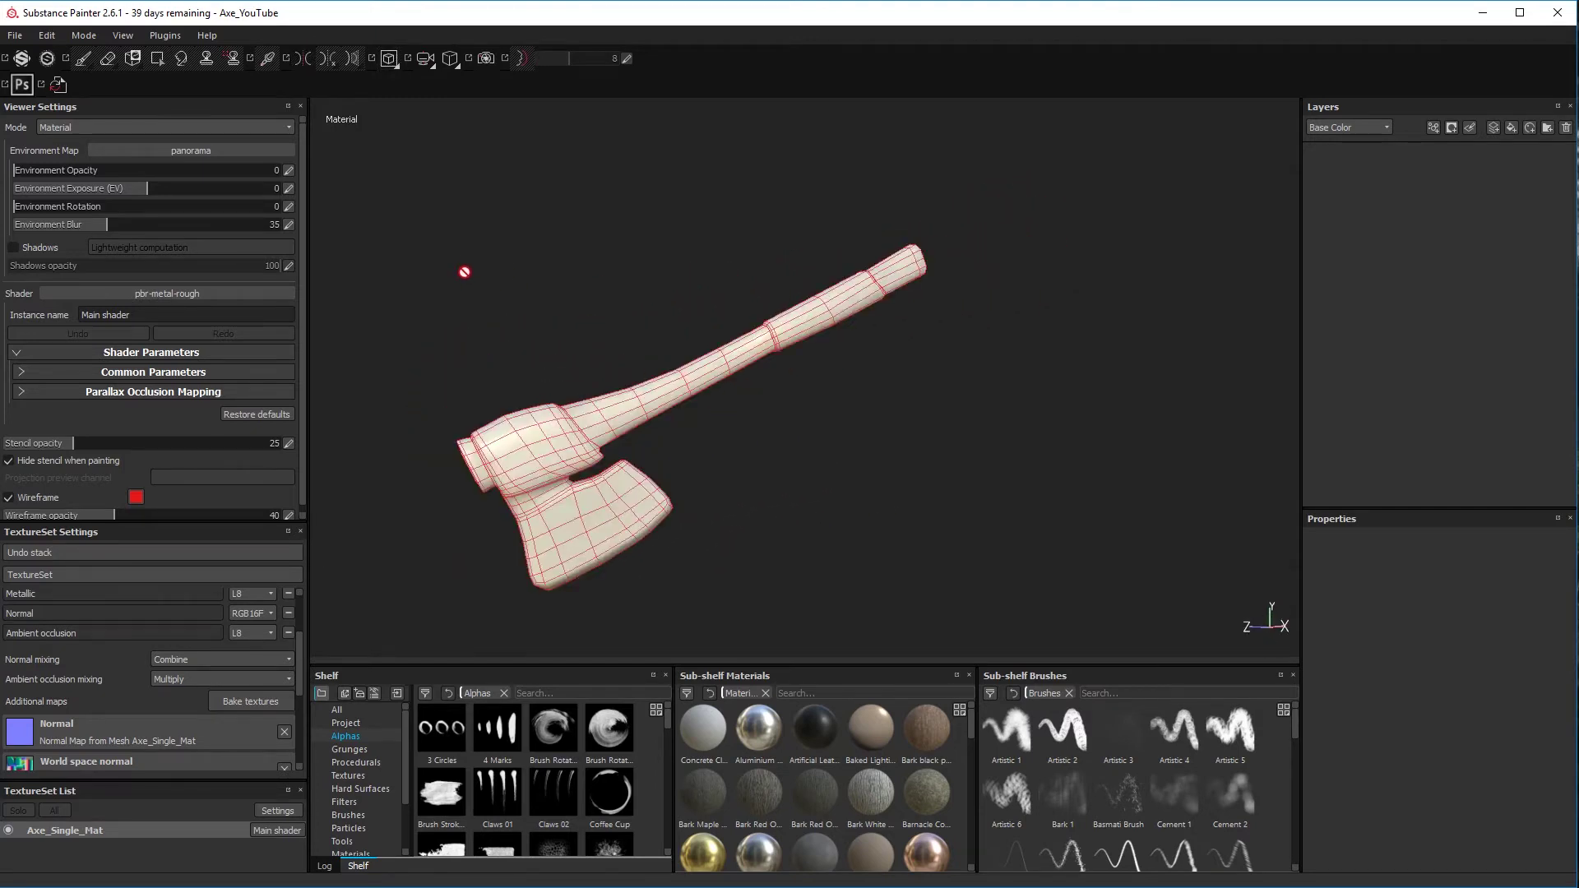
alt+drag(465, 272, 526, 303)
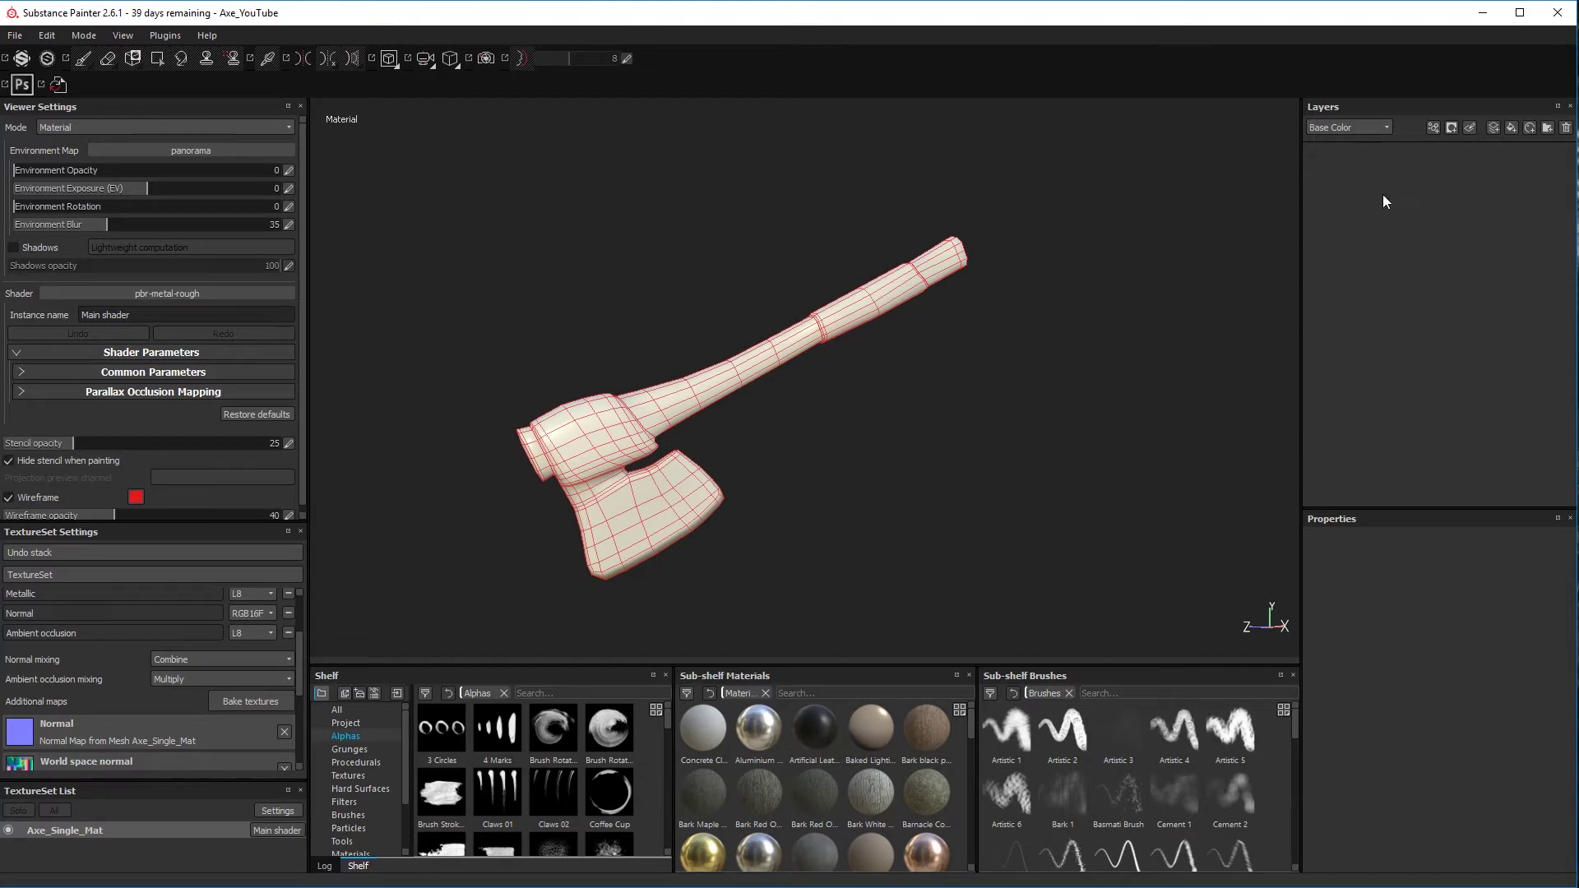
alt+drag(892, 423, 773, 433)
scroll(770, 434, up, 2)
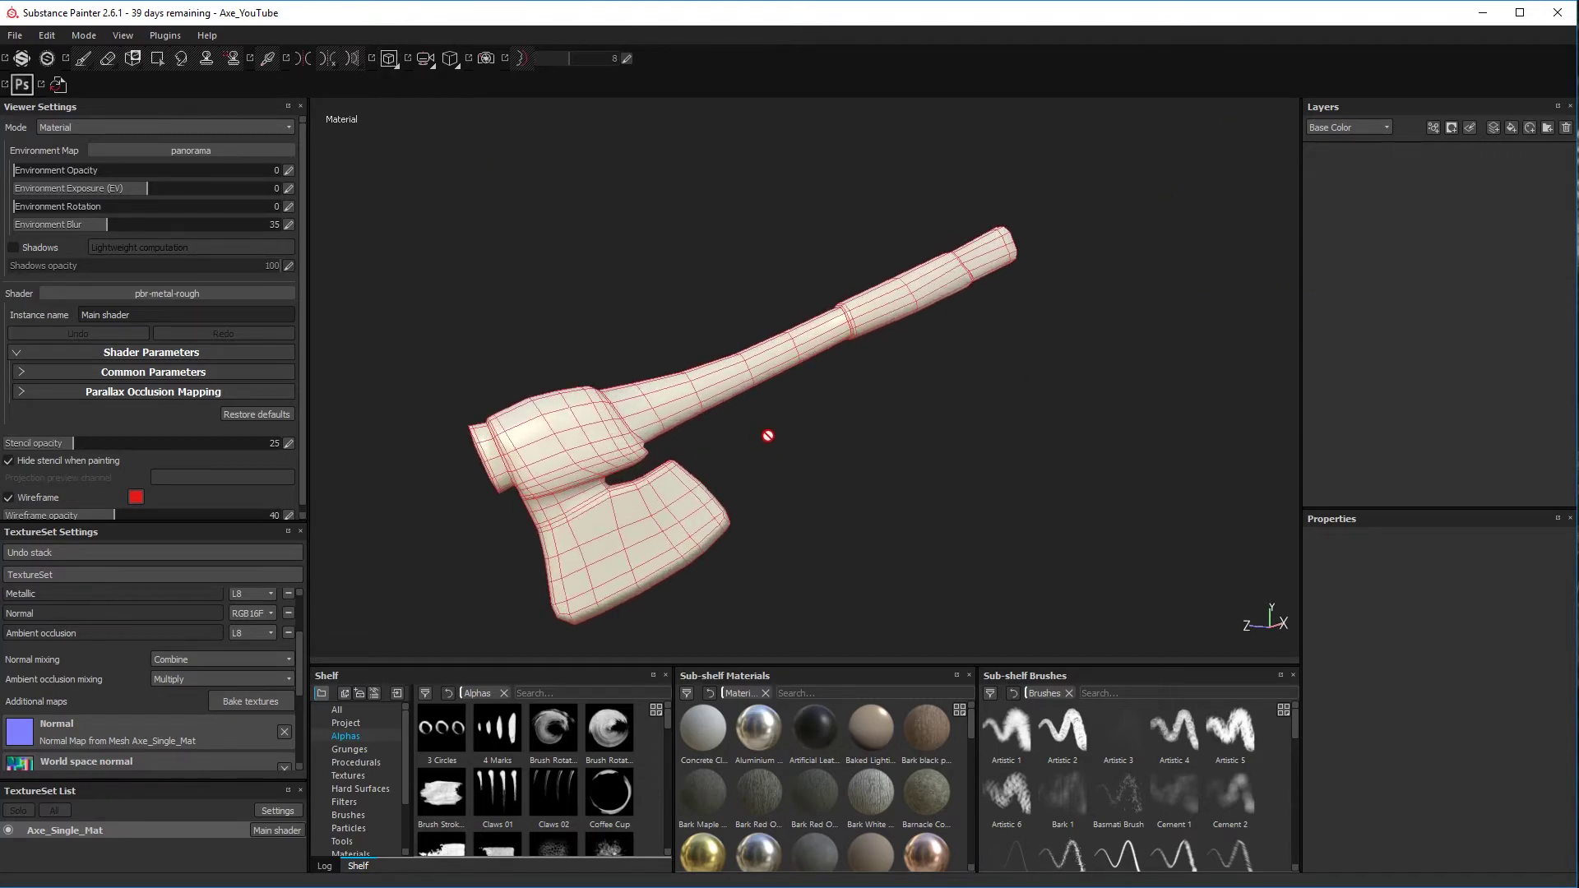
click(1511, 128)
double_click(1367, 157)
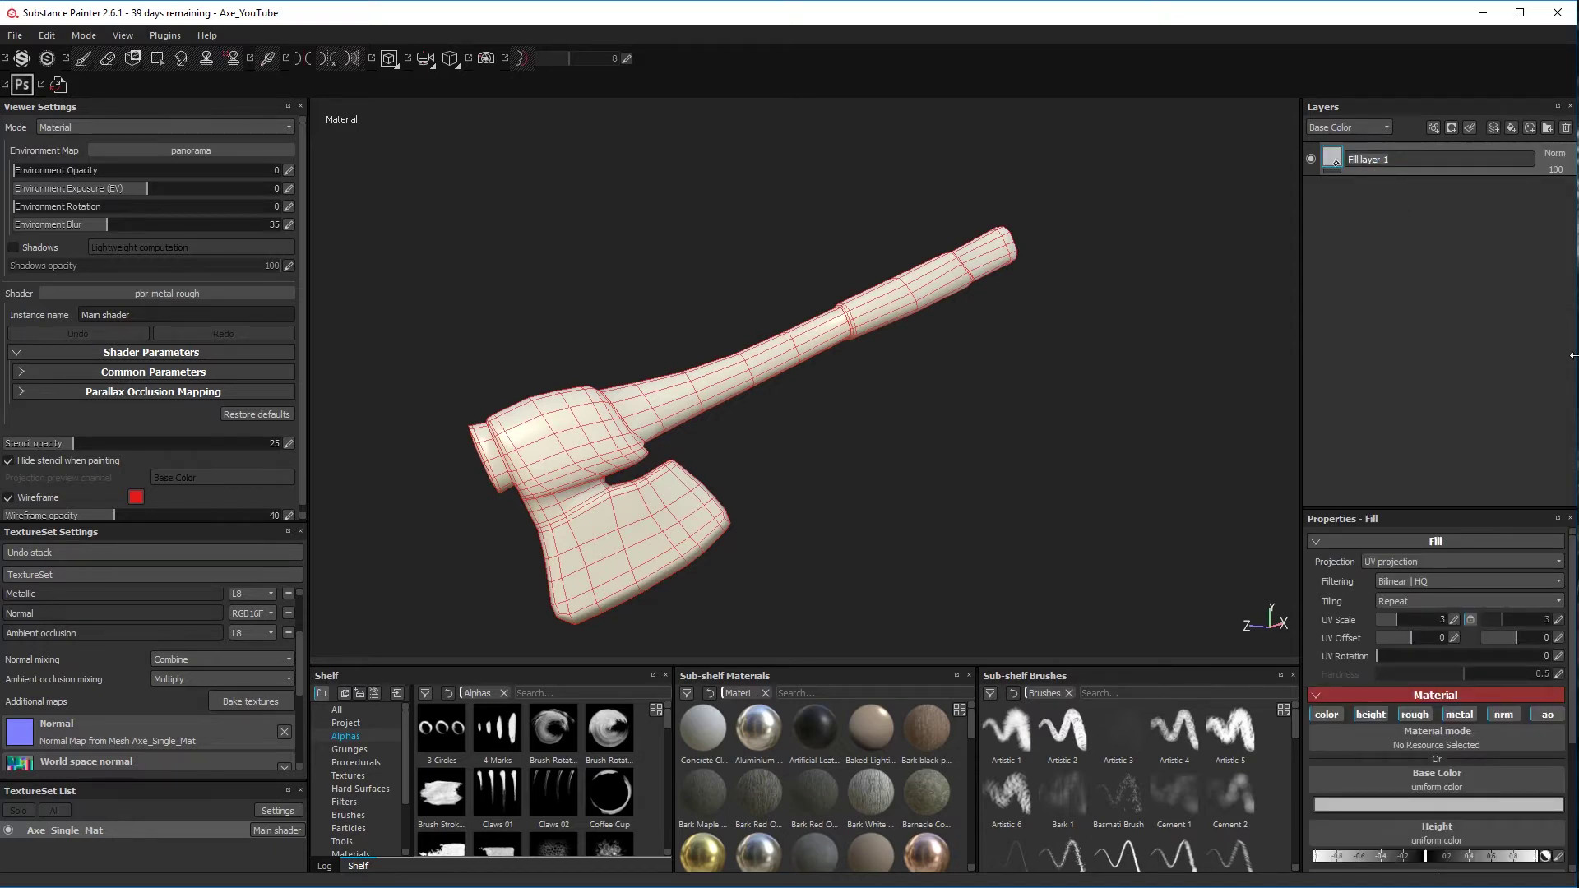
text(Head)
key(Return)
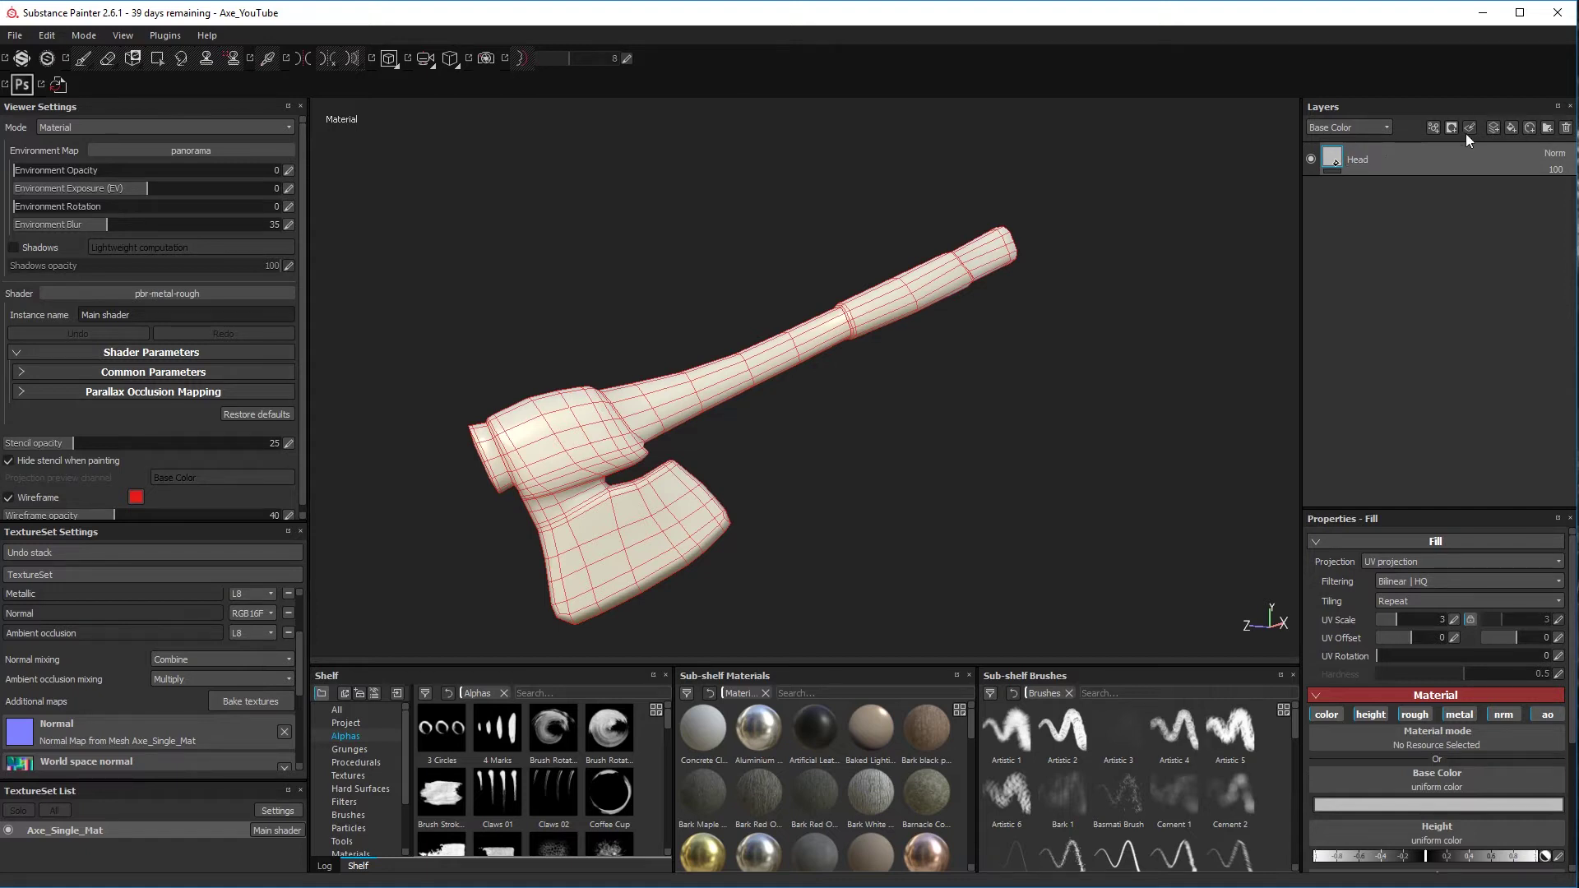
Add a second fill layer above it named Wood_Handle
click(1509, 127)
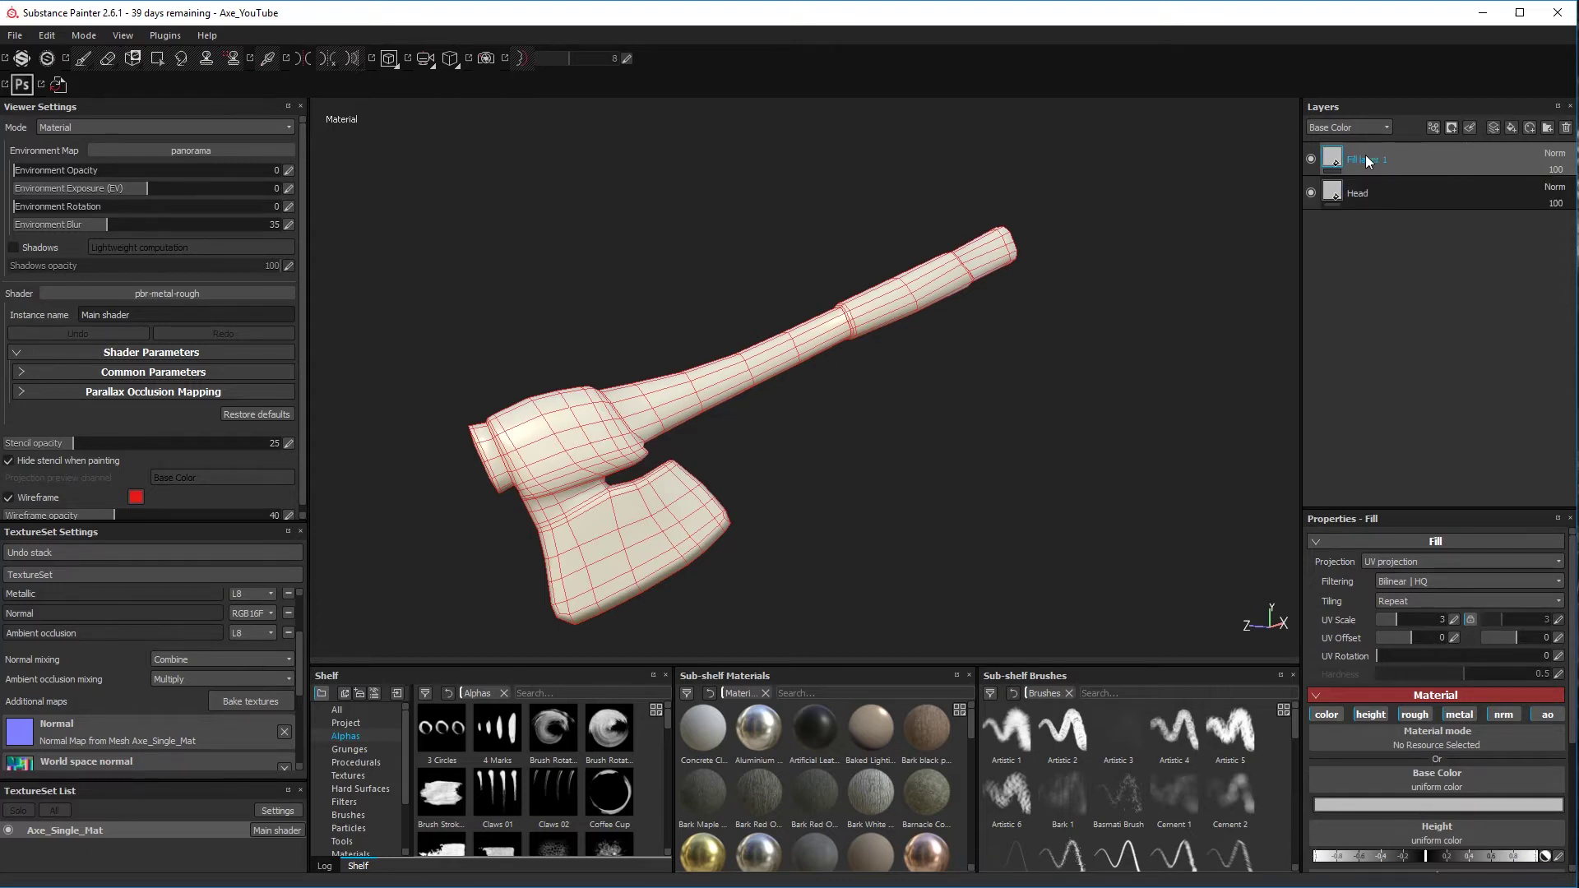
double_click(1368, 160)
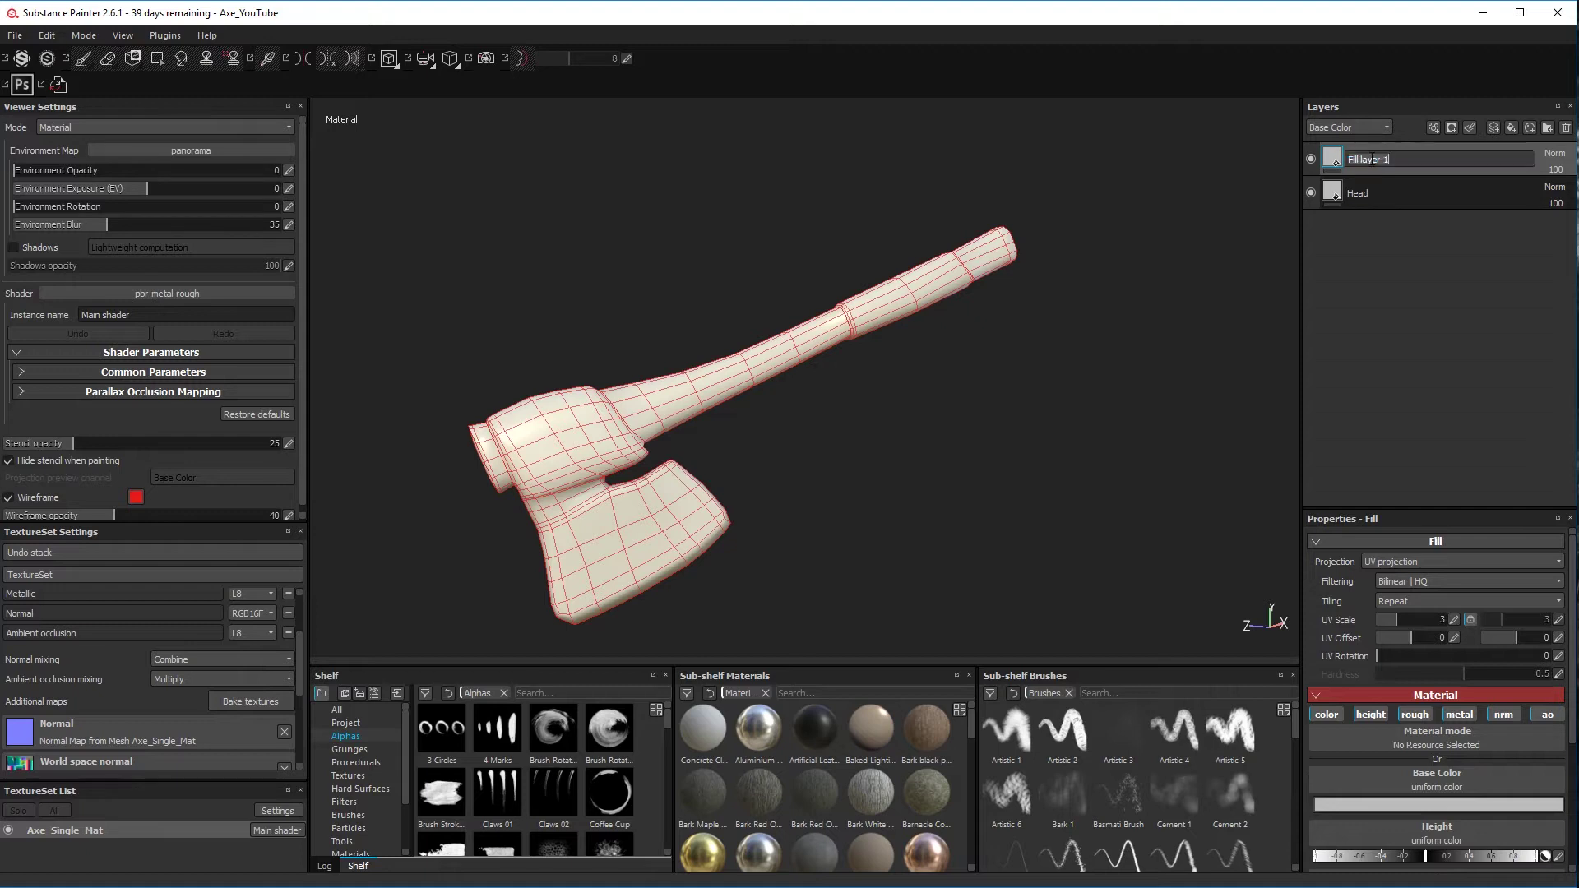
text(Wo)
text(od_Handle)
key(Return)
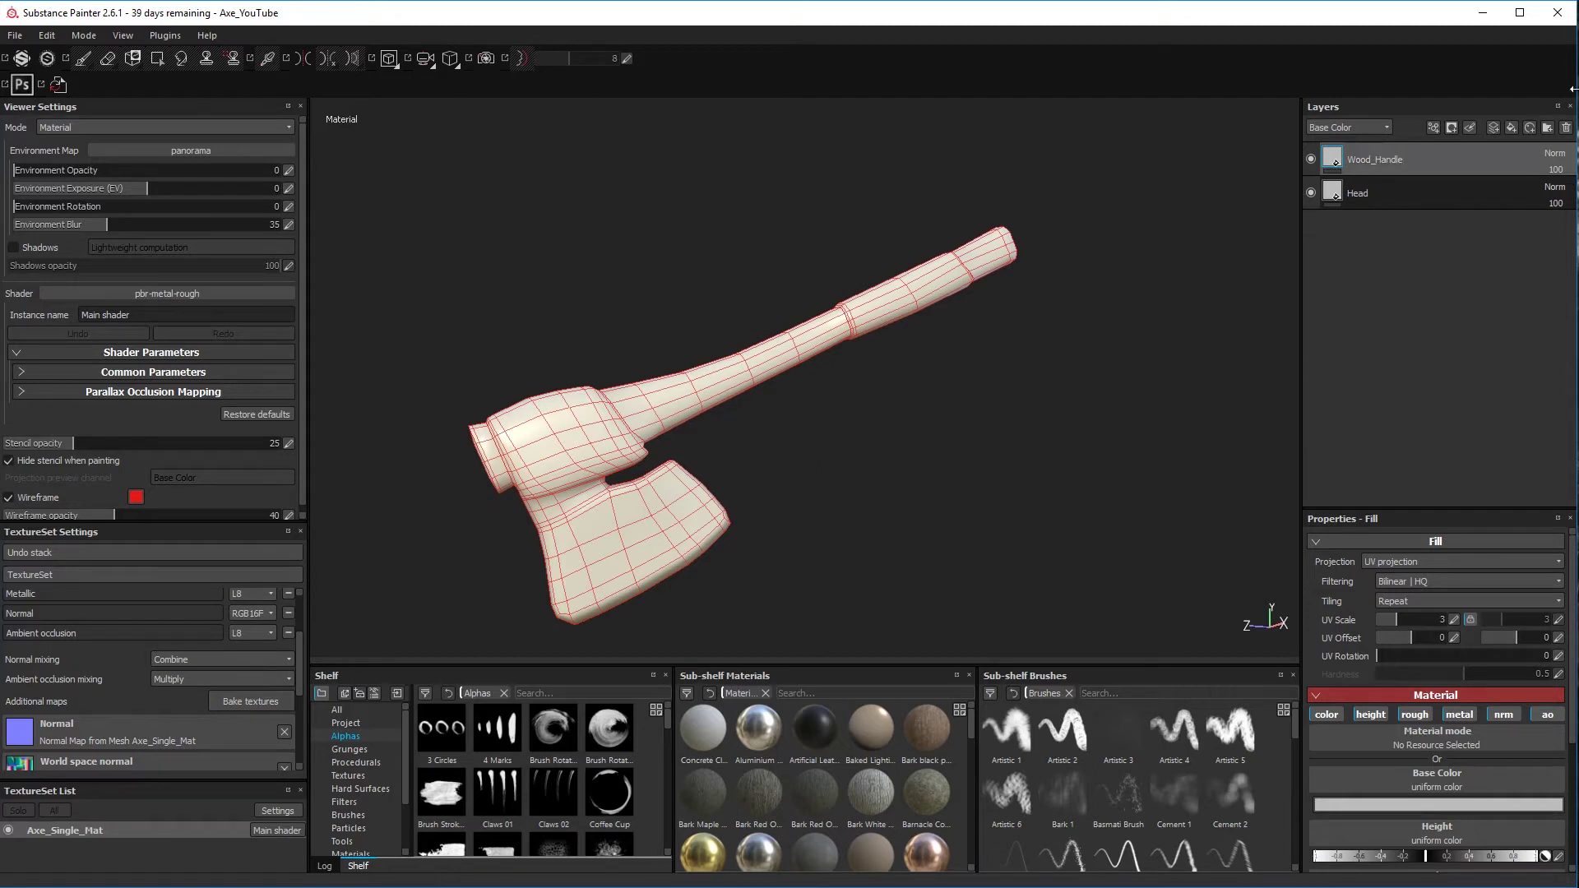
Add a third fill layer on top named Leather
click(1512, 130)
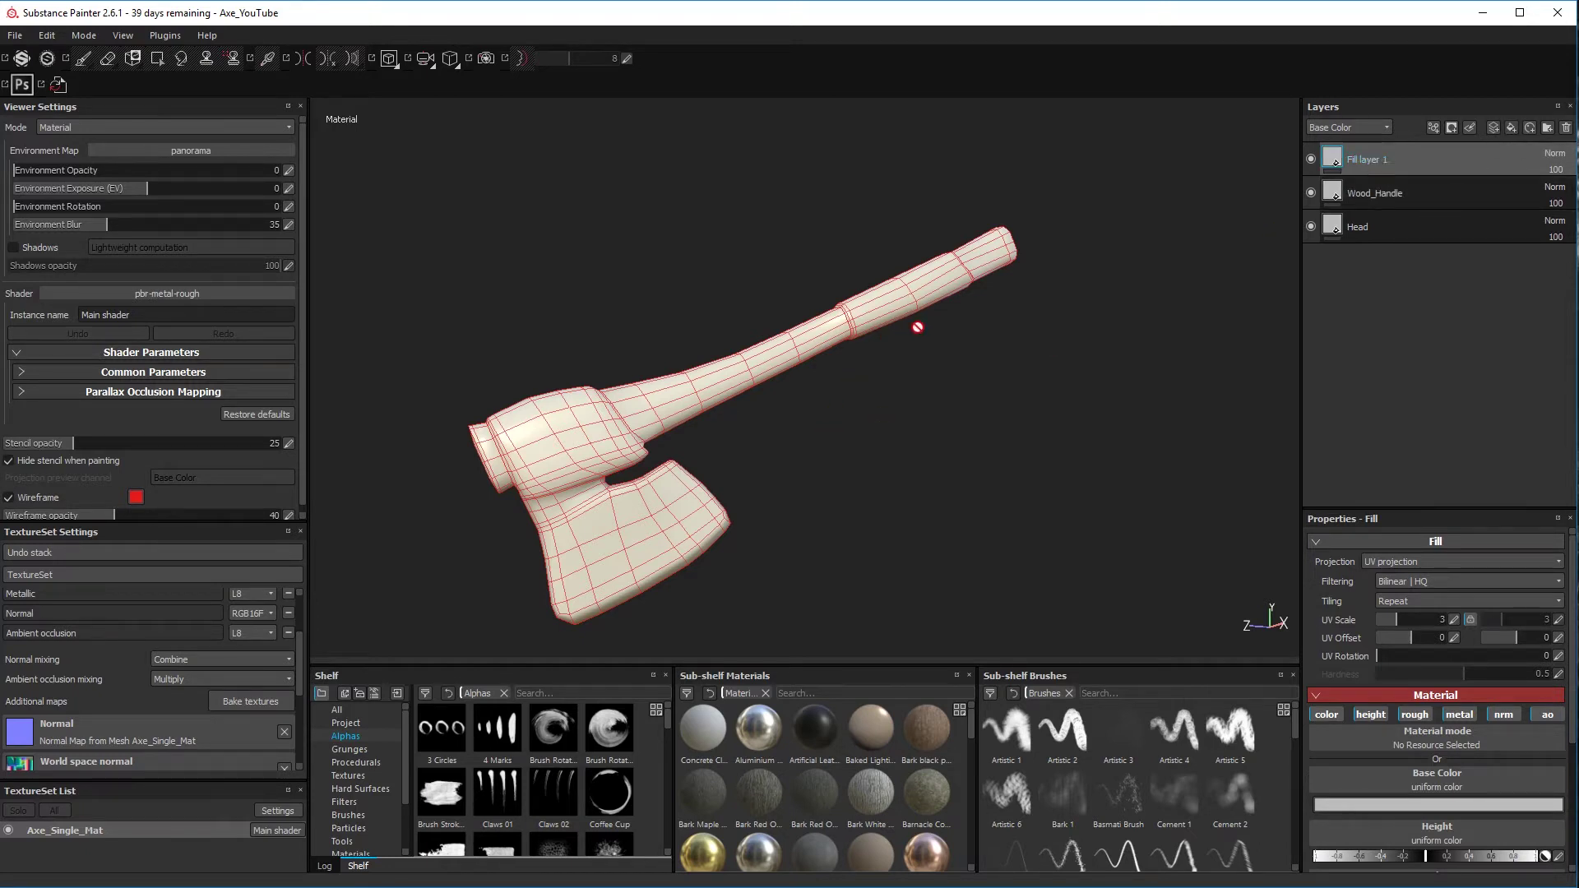
double_click(1364, 155)
text(L)
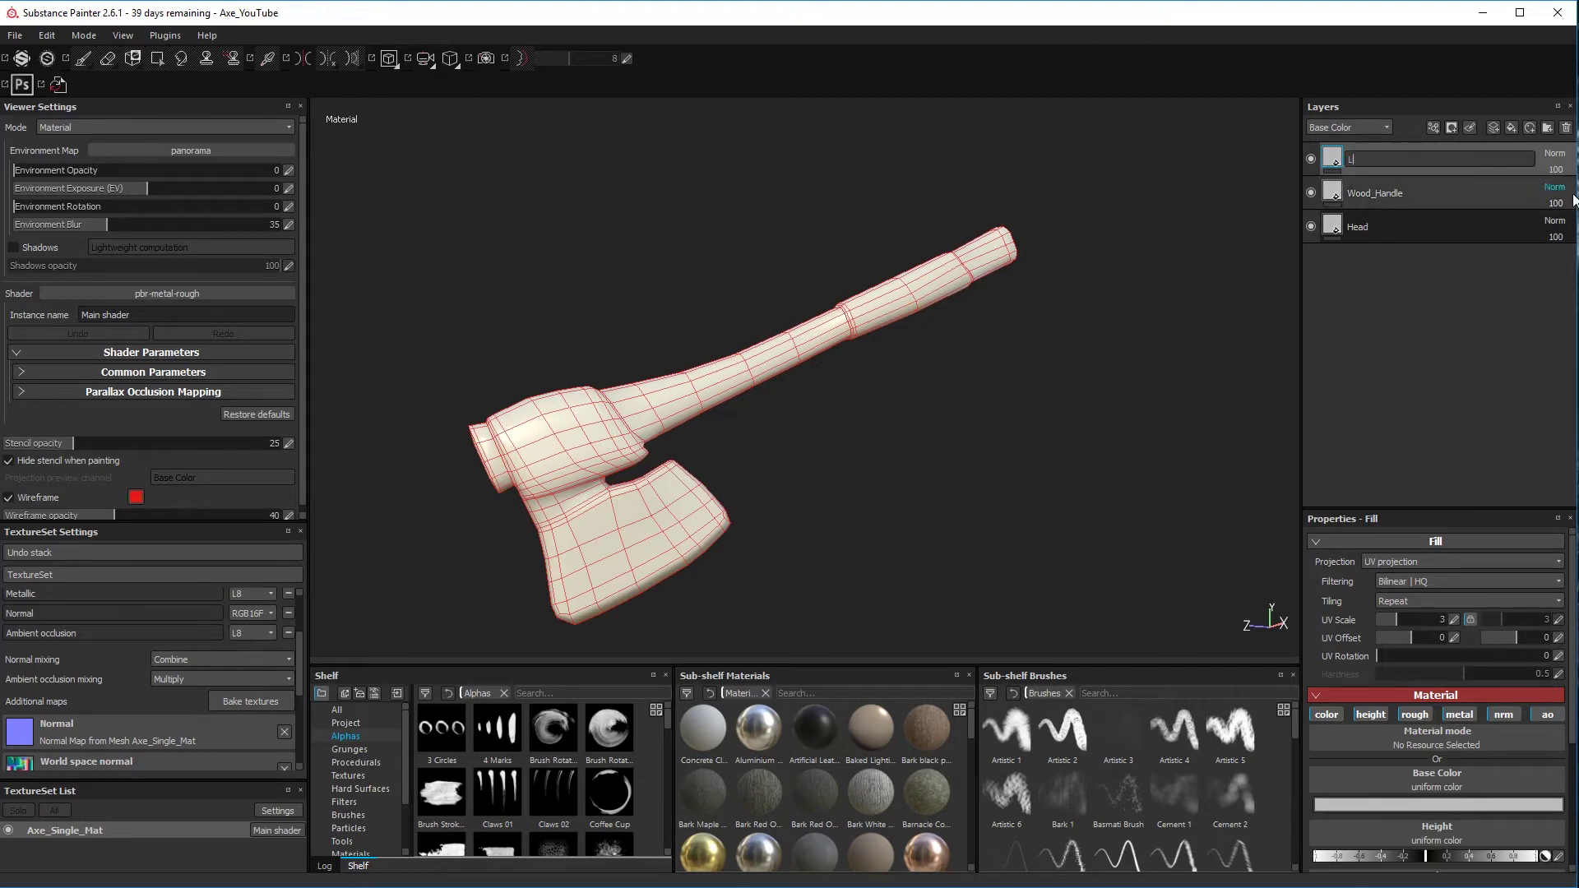
text(eather)
key(Return)
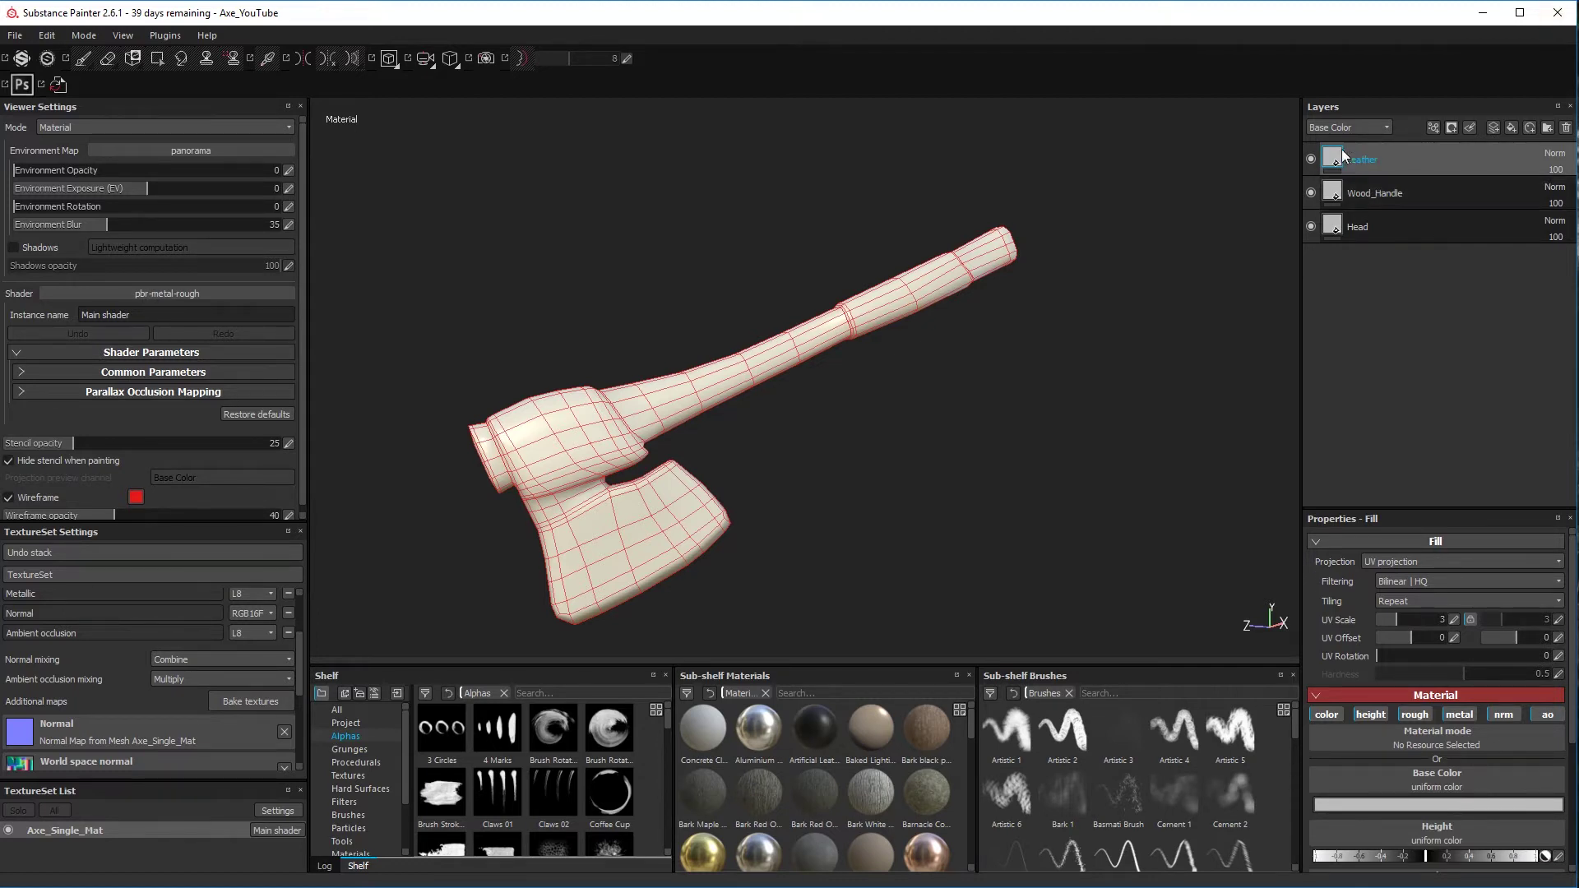
Set the Head fill's base colour to a bright cyan
click(1325, 220)
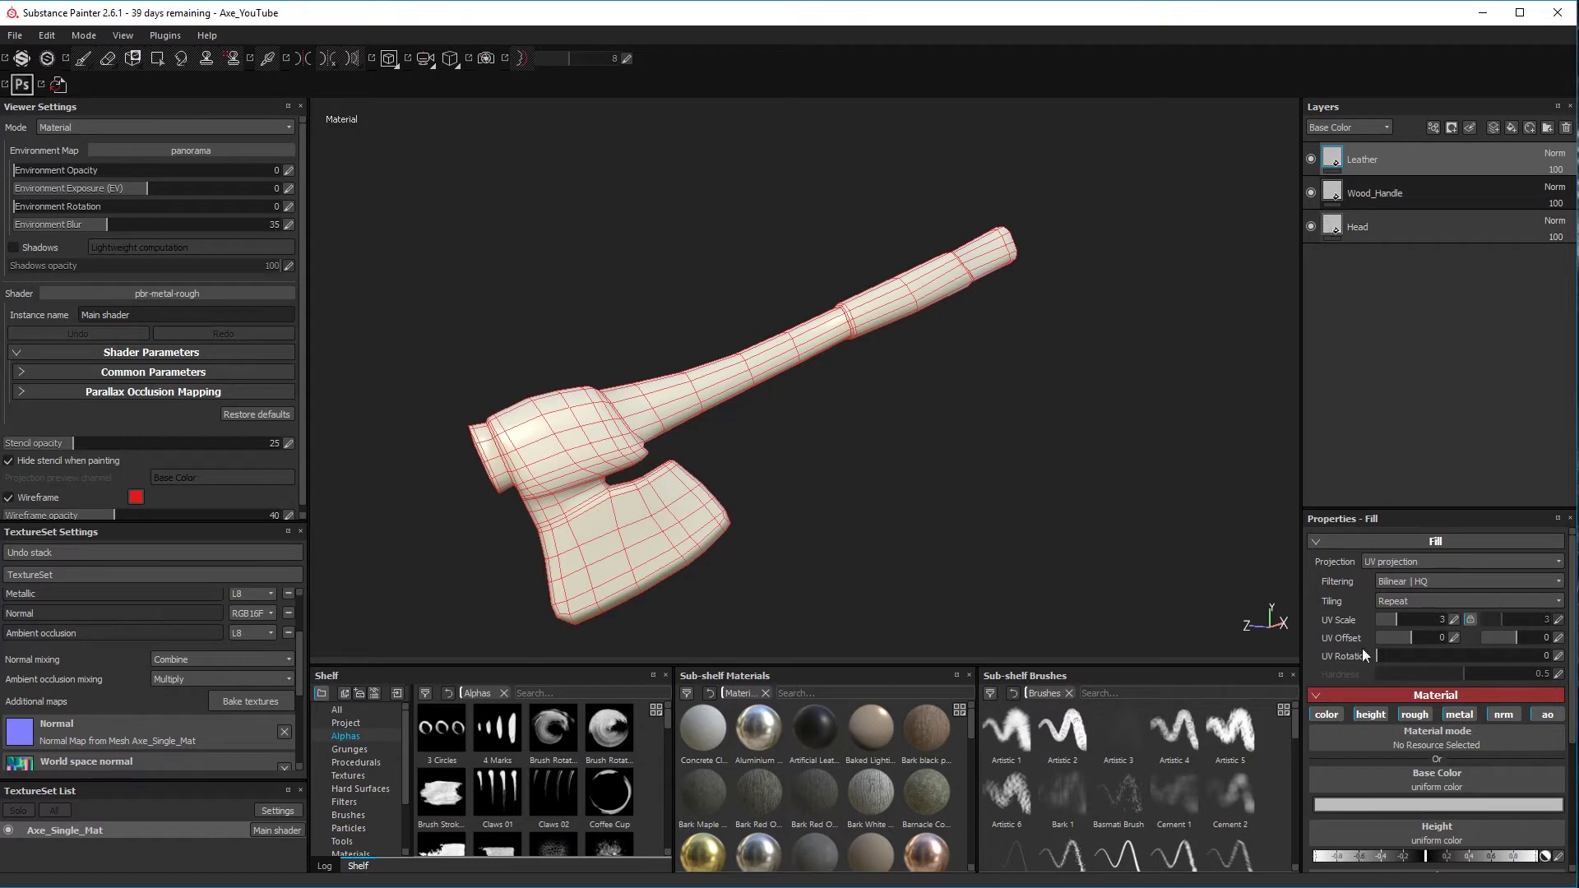
click(1460, 801)
drag(1434, 798, 1443, 737)
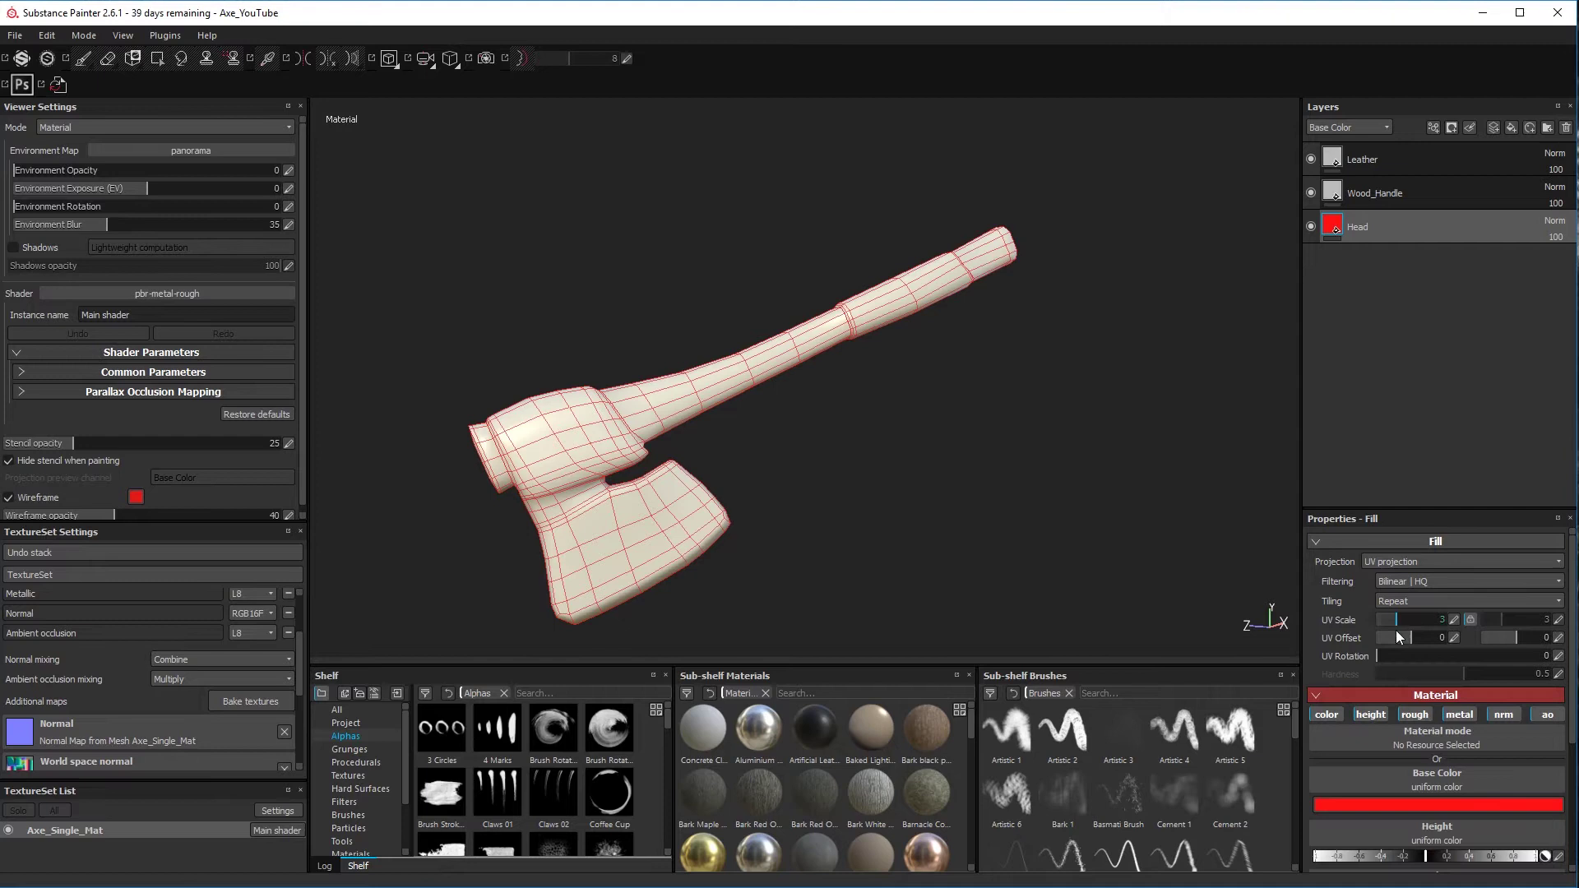
click(1429, 803)
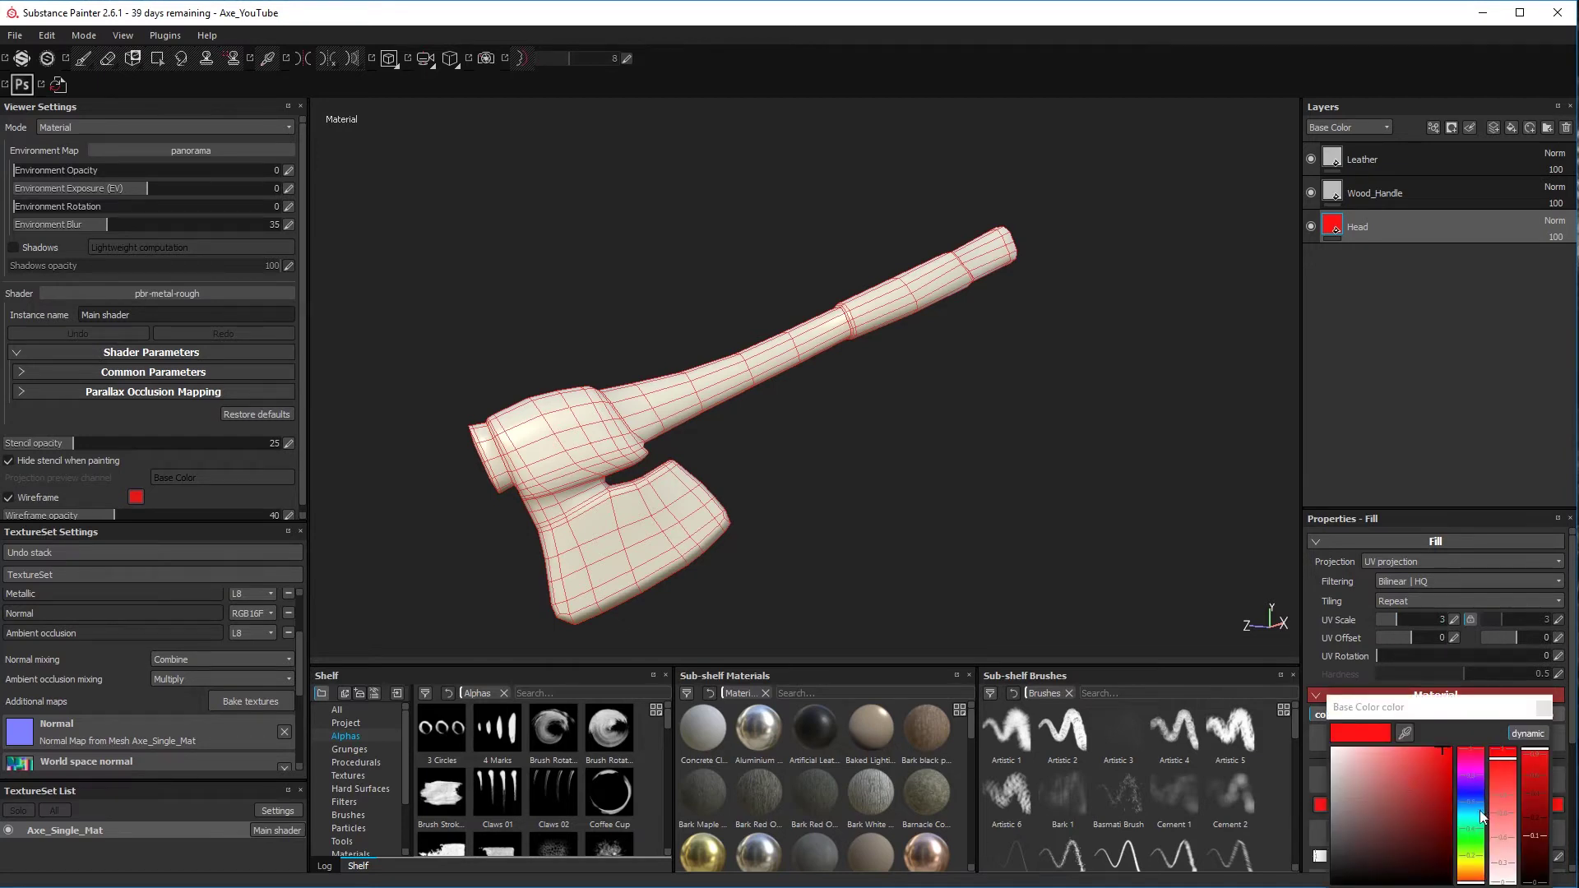
click(1479, 810)
drag(1431, 765, 1437, 760)
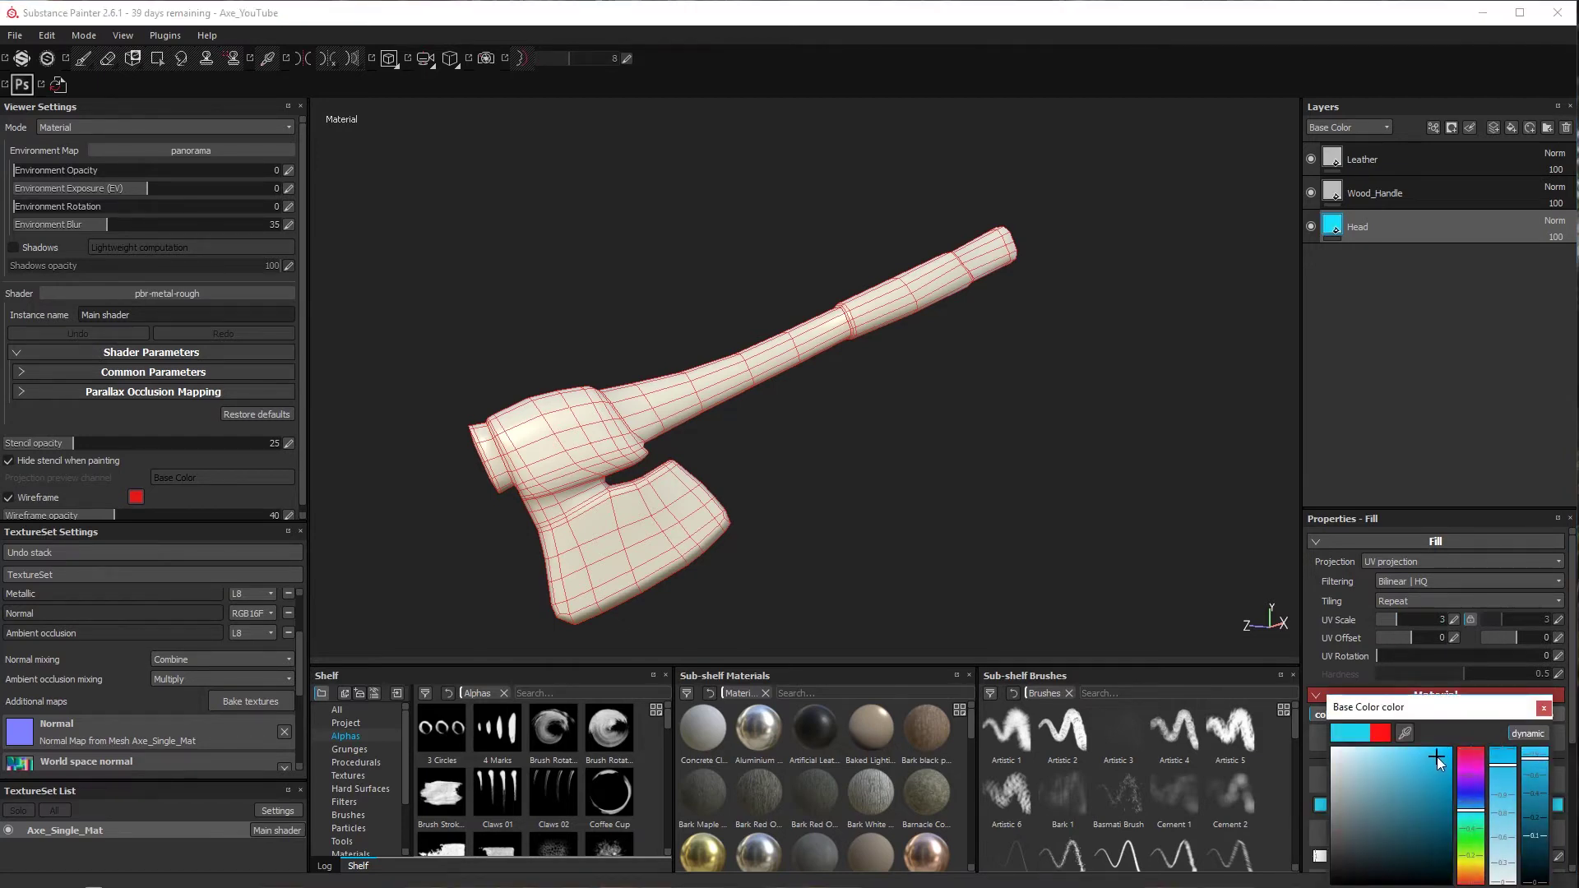
click(1544, 709)
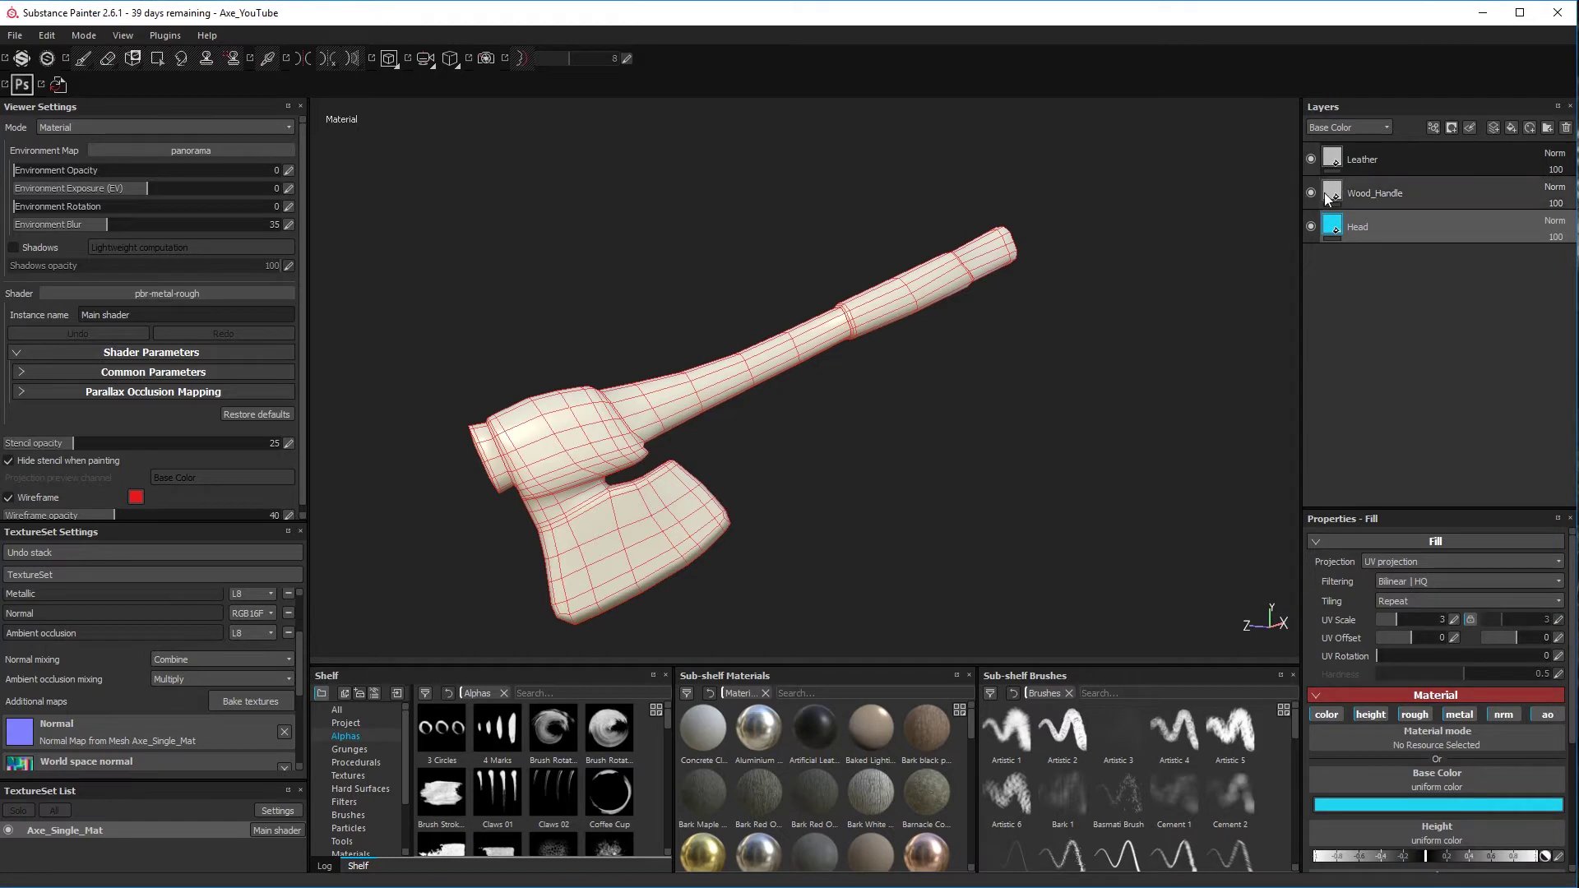
Give the Wood_Handle fill a deeper golden-yellow base colour
click(1326, 200)
click(1426, 803)
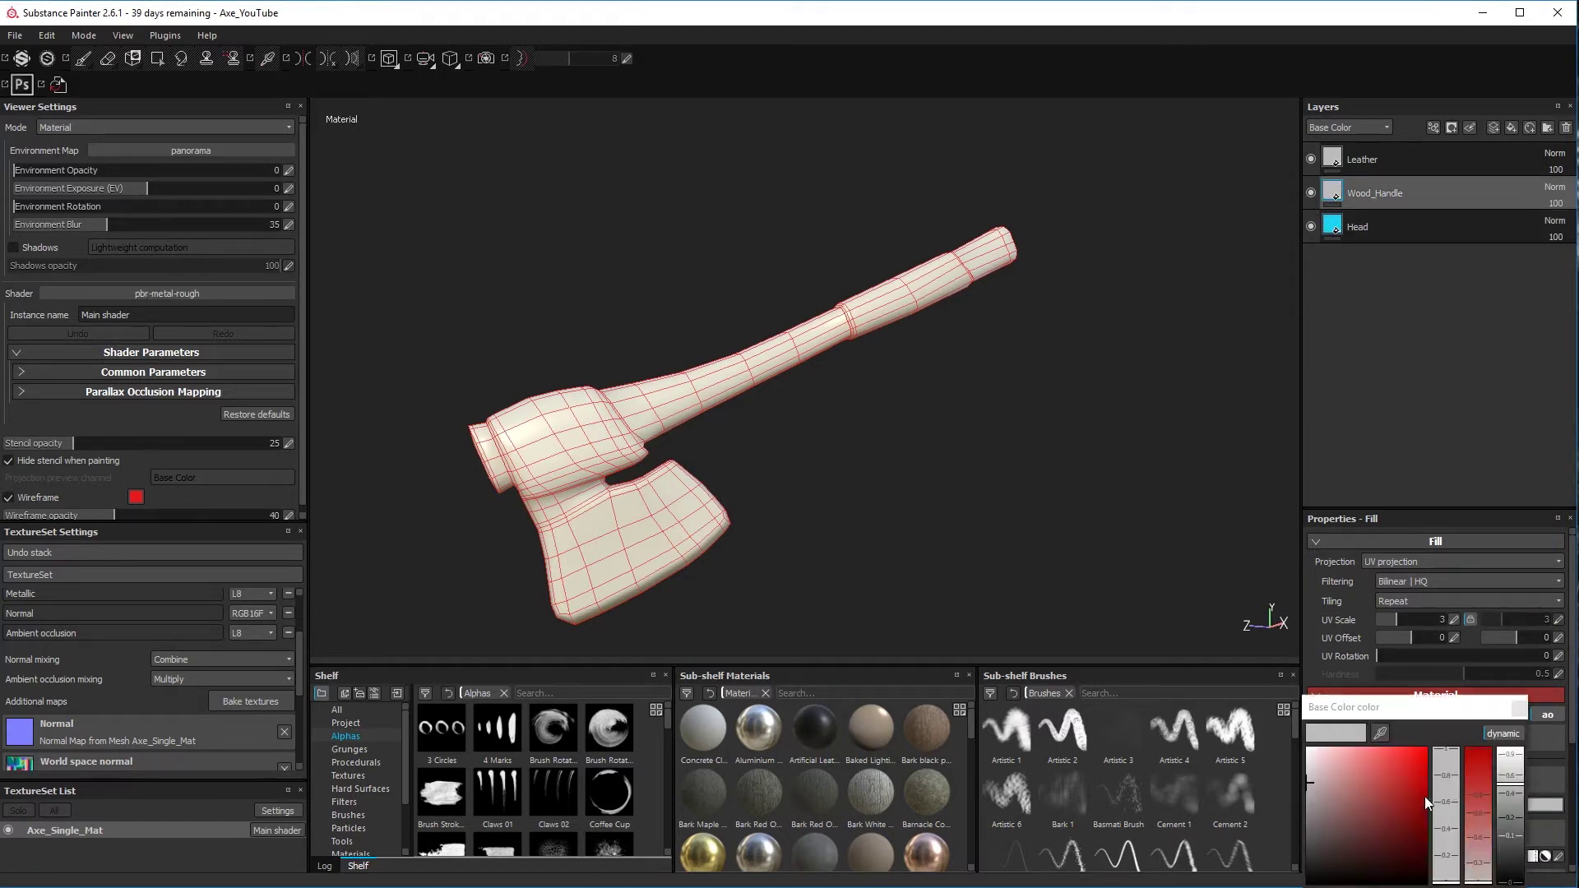
click(1458, 864)
drag(1398, 826, 1395, 776)
click(1452, 876)
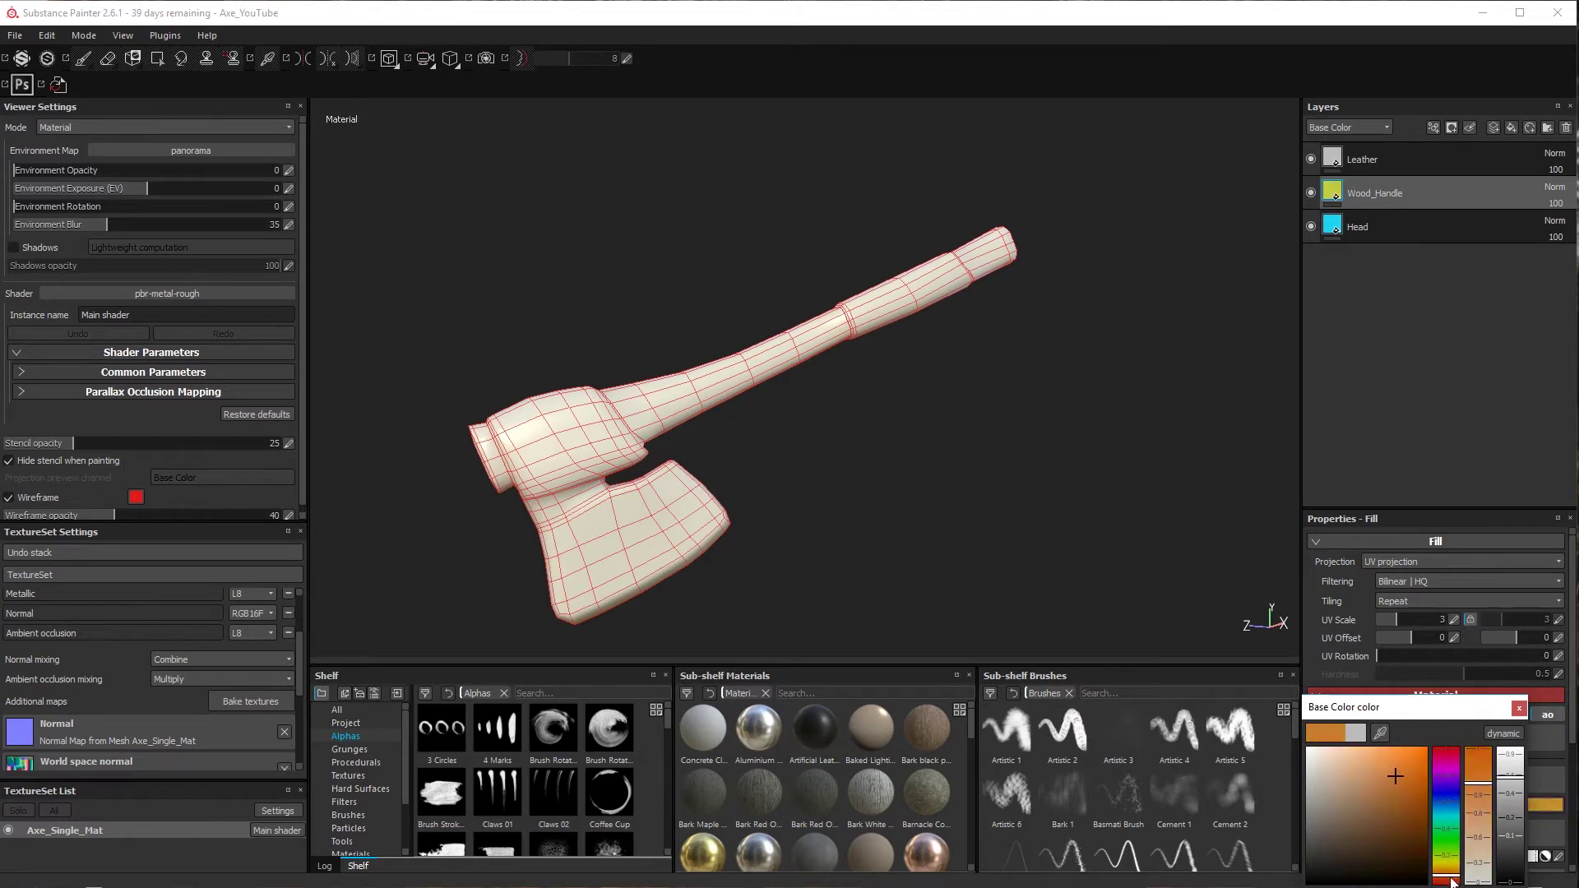
click(1452, 872)
click(1384, 761)
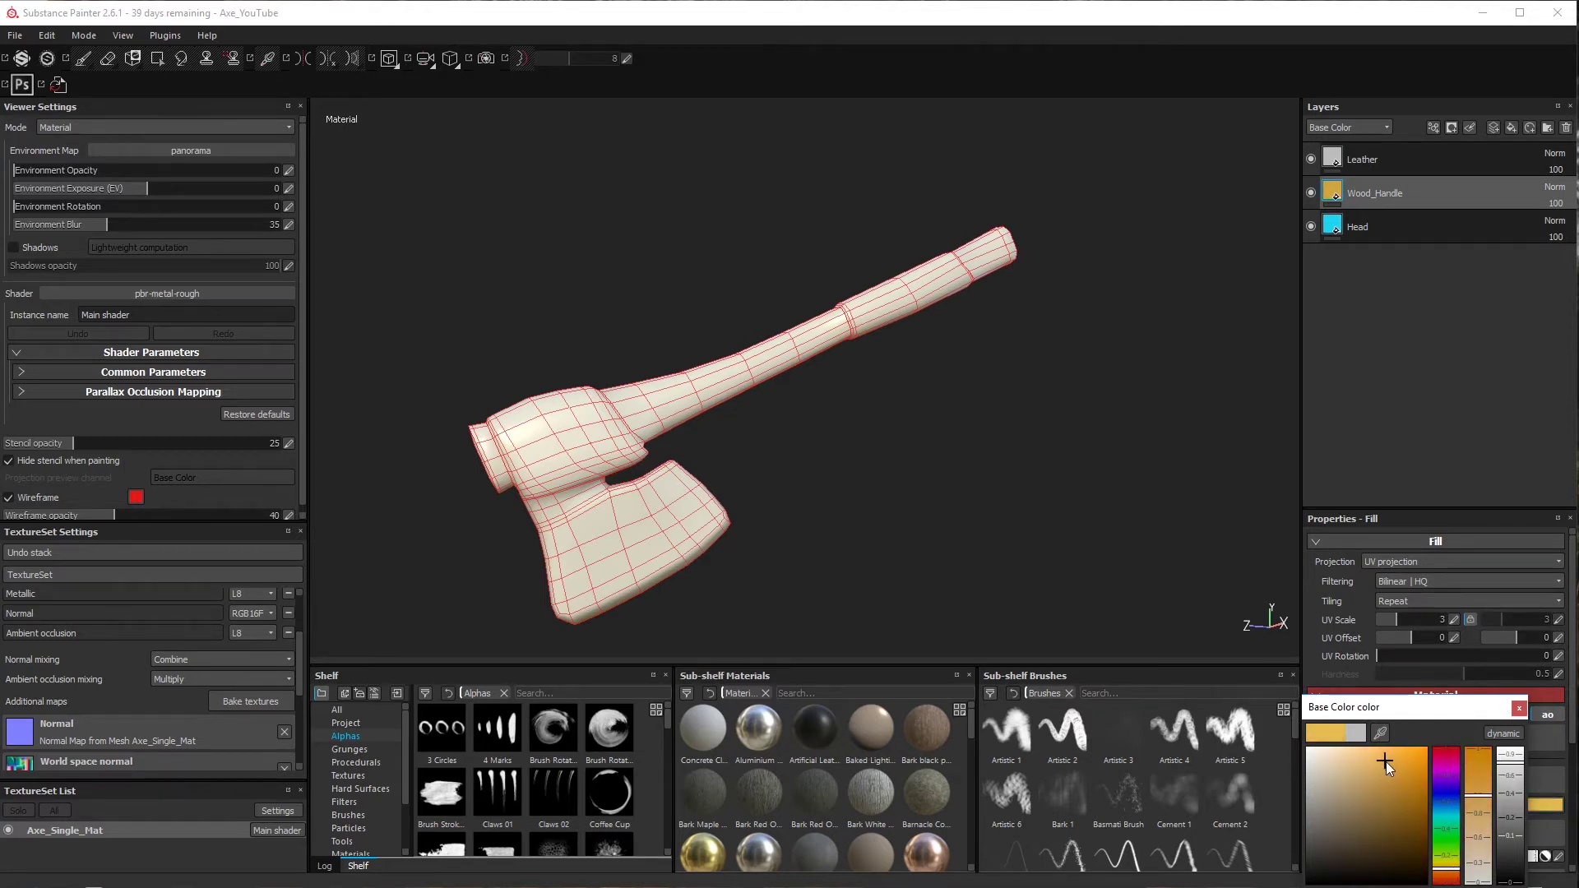
drag(1386, 762, 1400, 781)
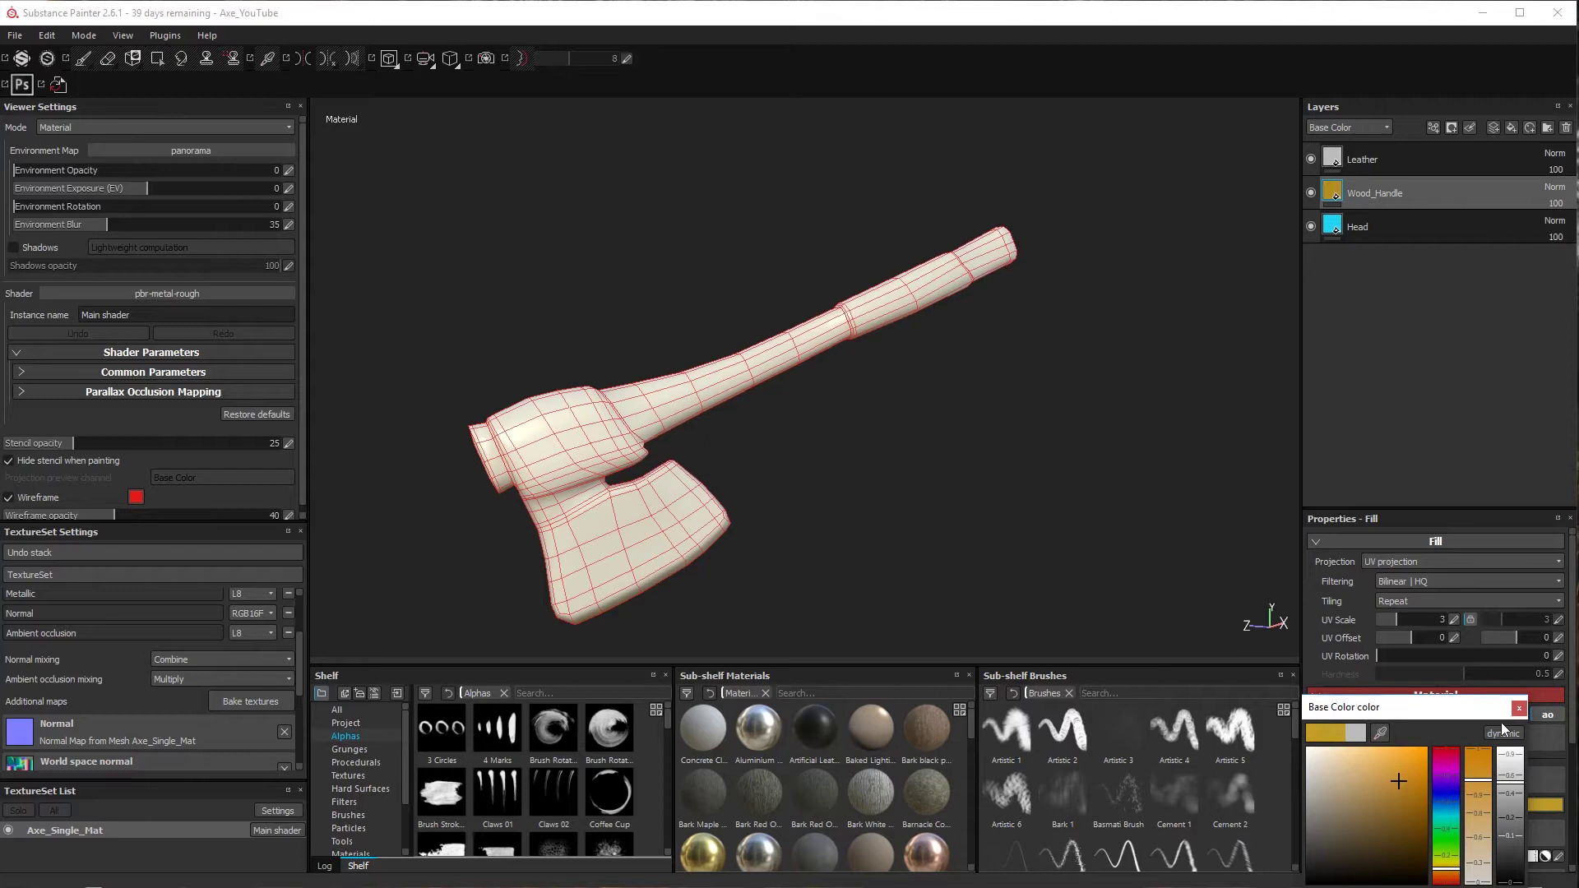
click(1520, 709)
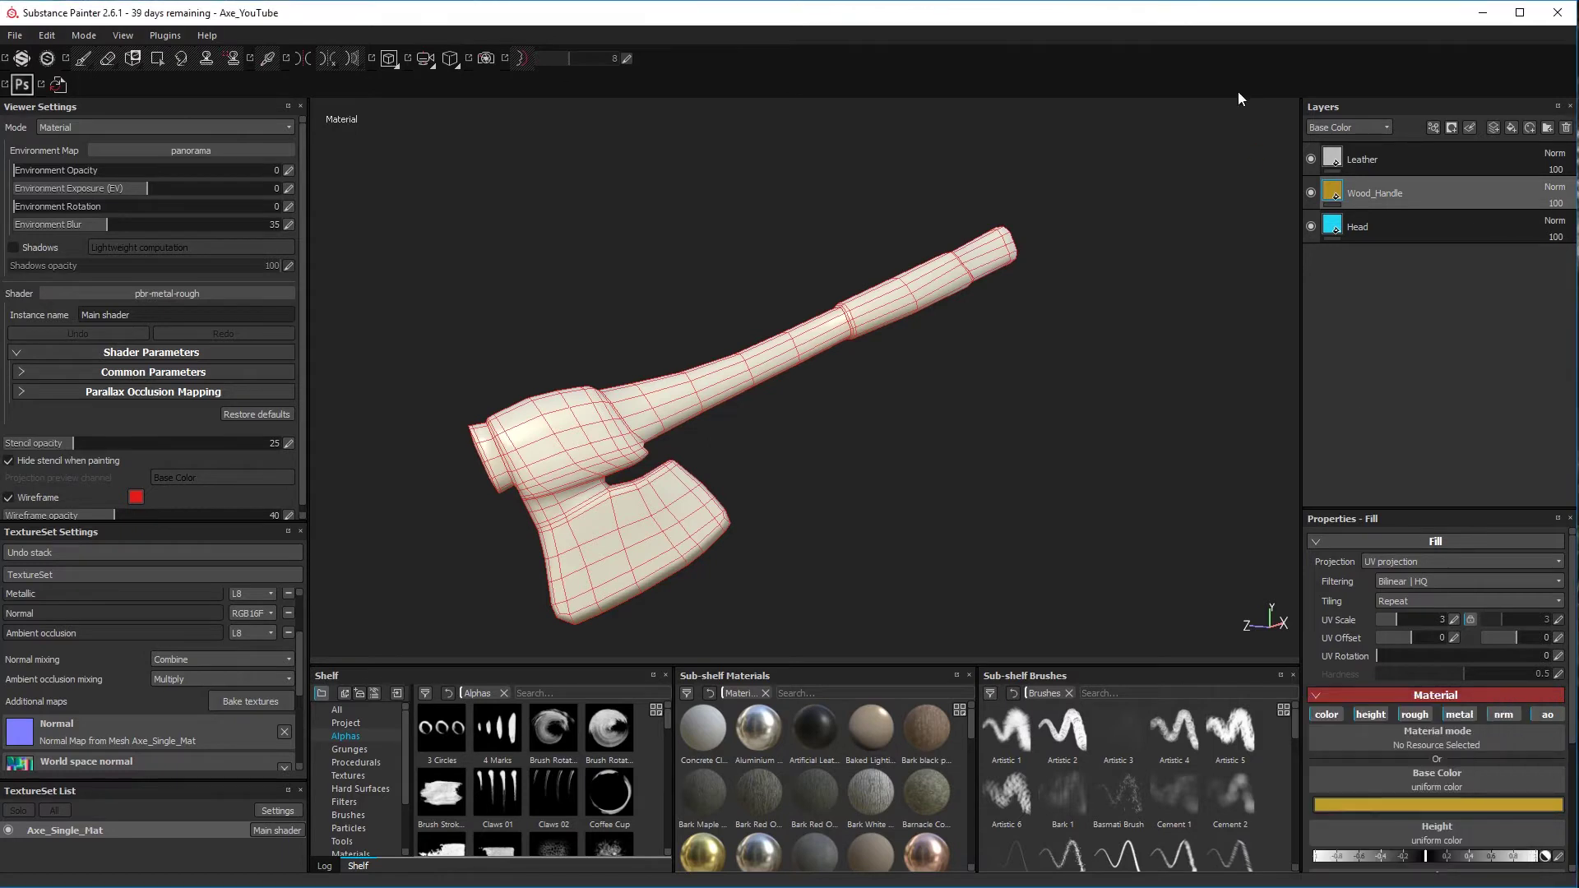
Set the Leather fill's base colour to red
click(1339, 156)
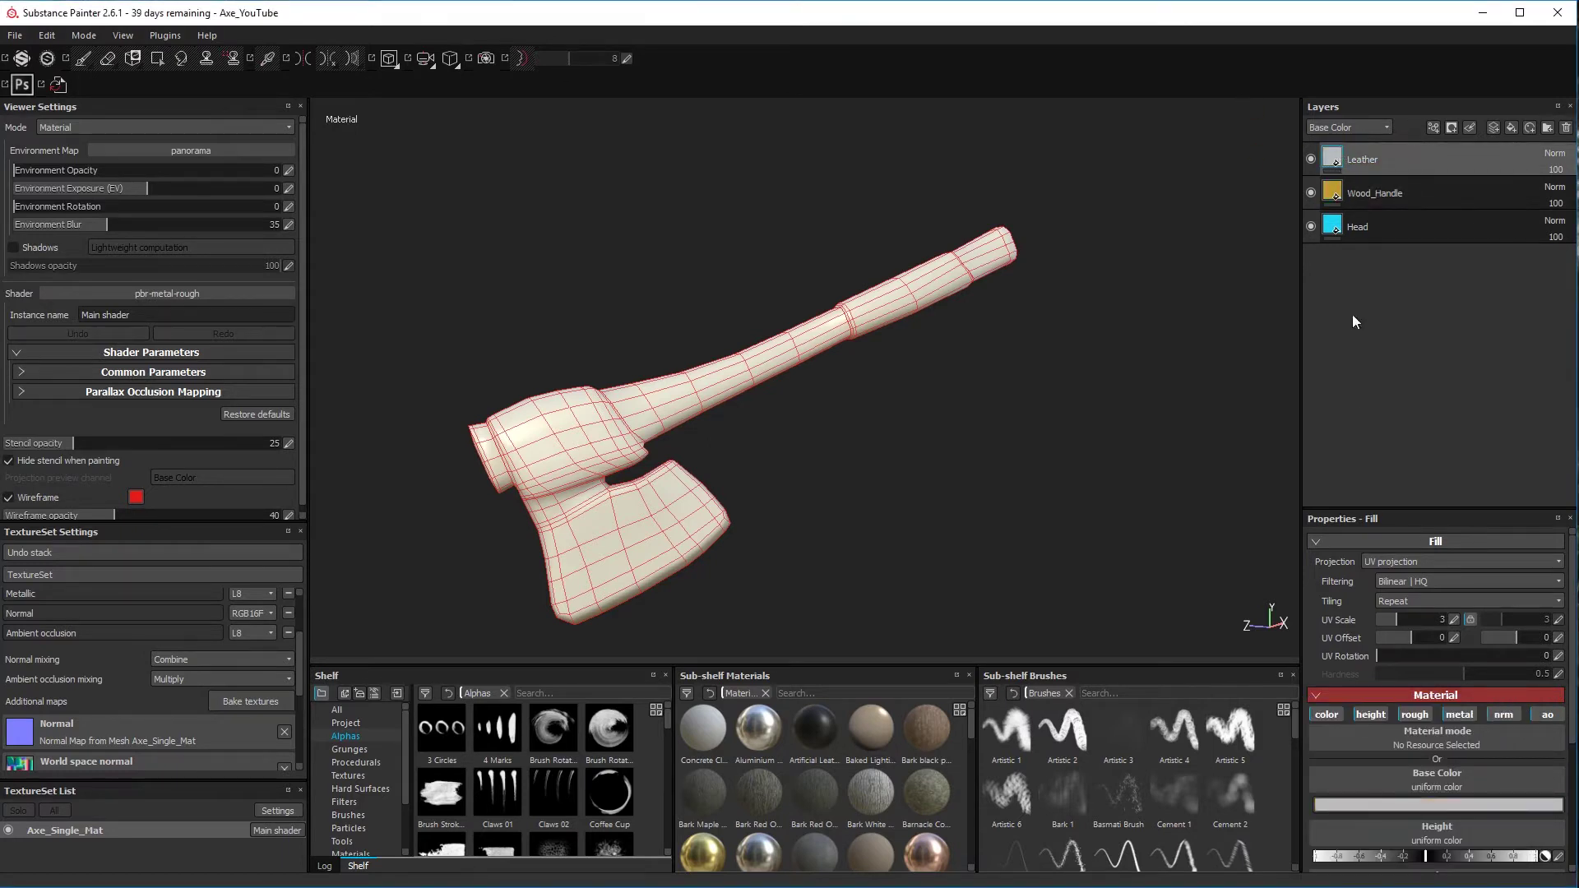
click(1446, 803)
mouse_move(1434, 762)
mouse_down()
mouse_move(1446, 781)
mouse_move(1423, 763)
mouse_move(1420, 783)
mouse_move(1439, 755)
mouse_up()
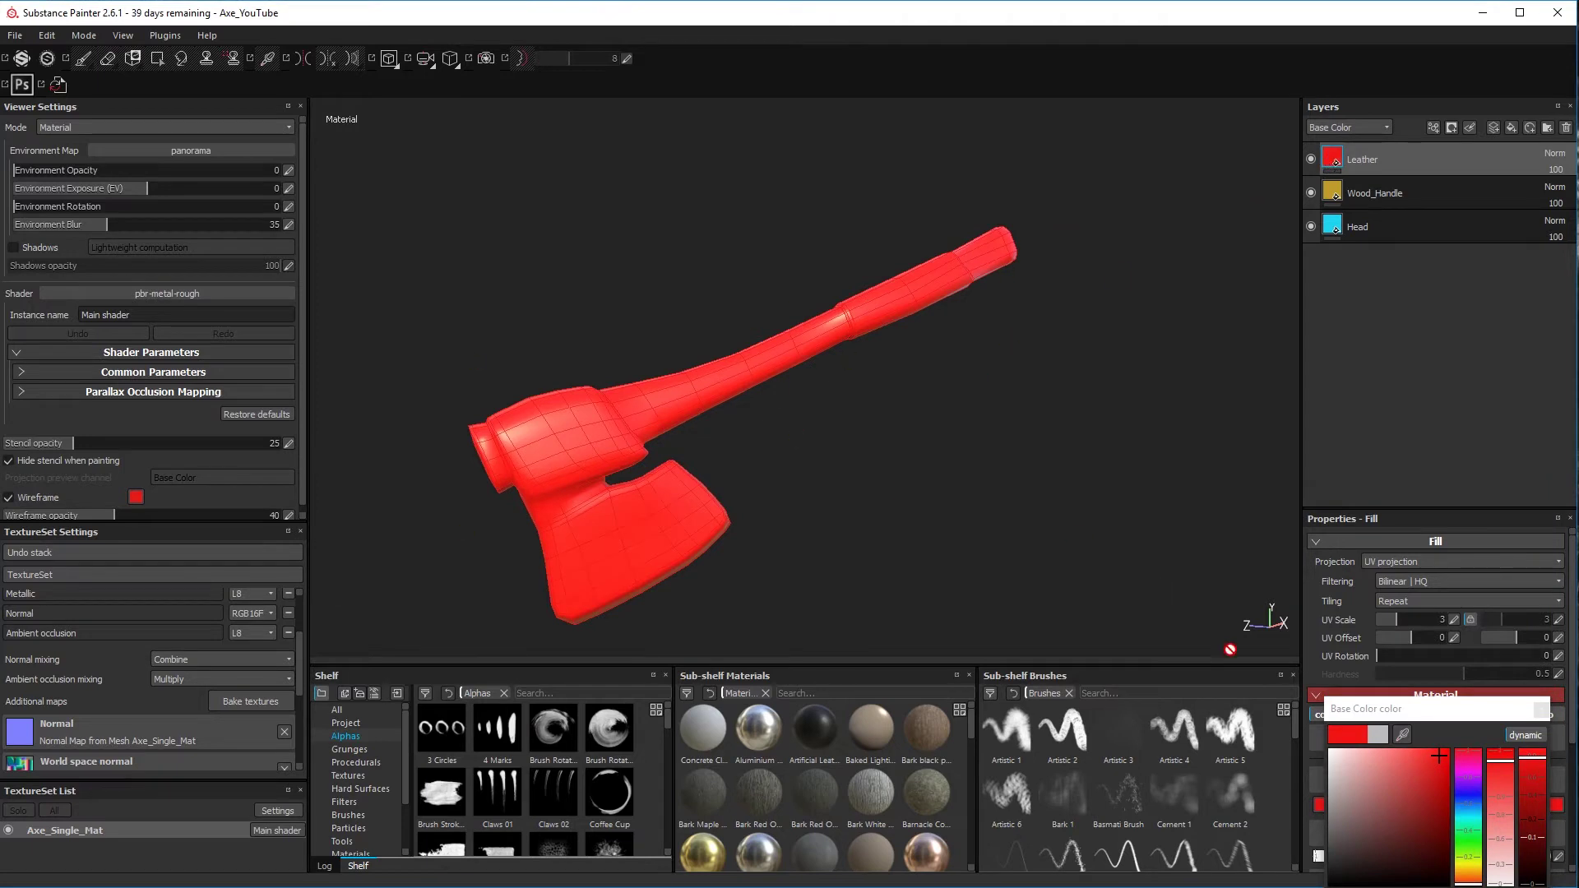
click(1544, 713)
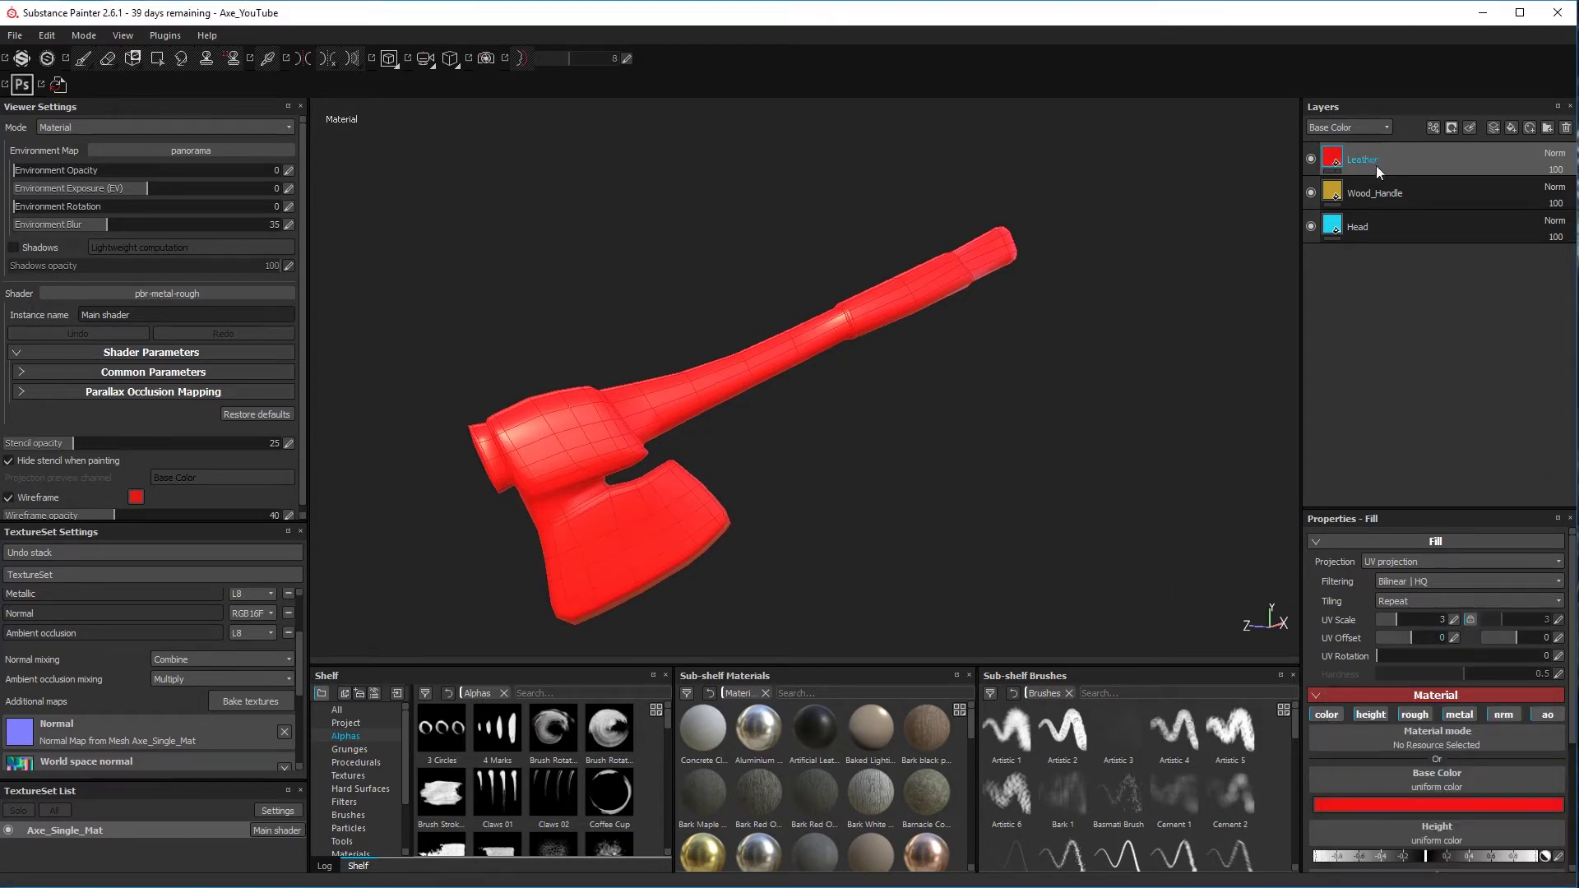
Add black masks to the Head, Wood_Handle and Leather layers, then reselect Head
right_click(1335, 230)
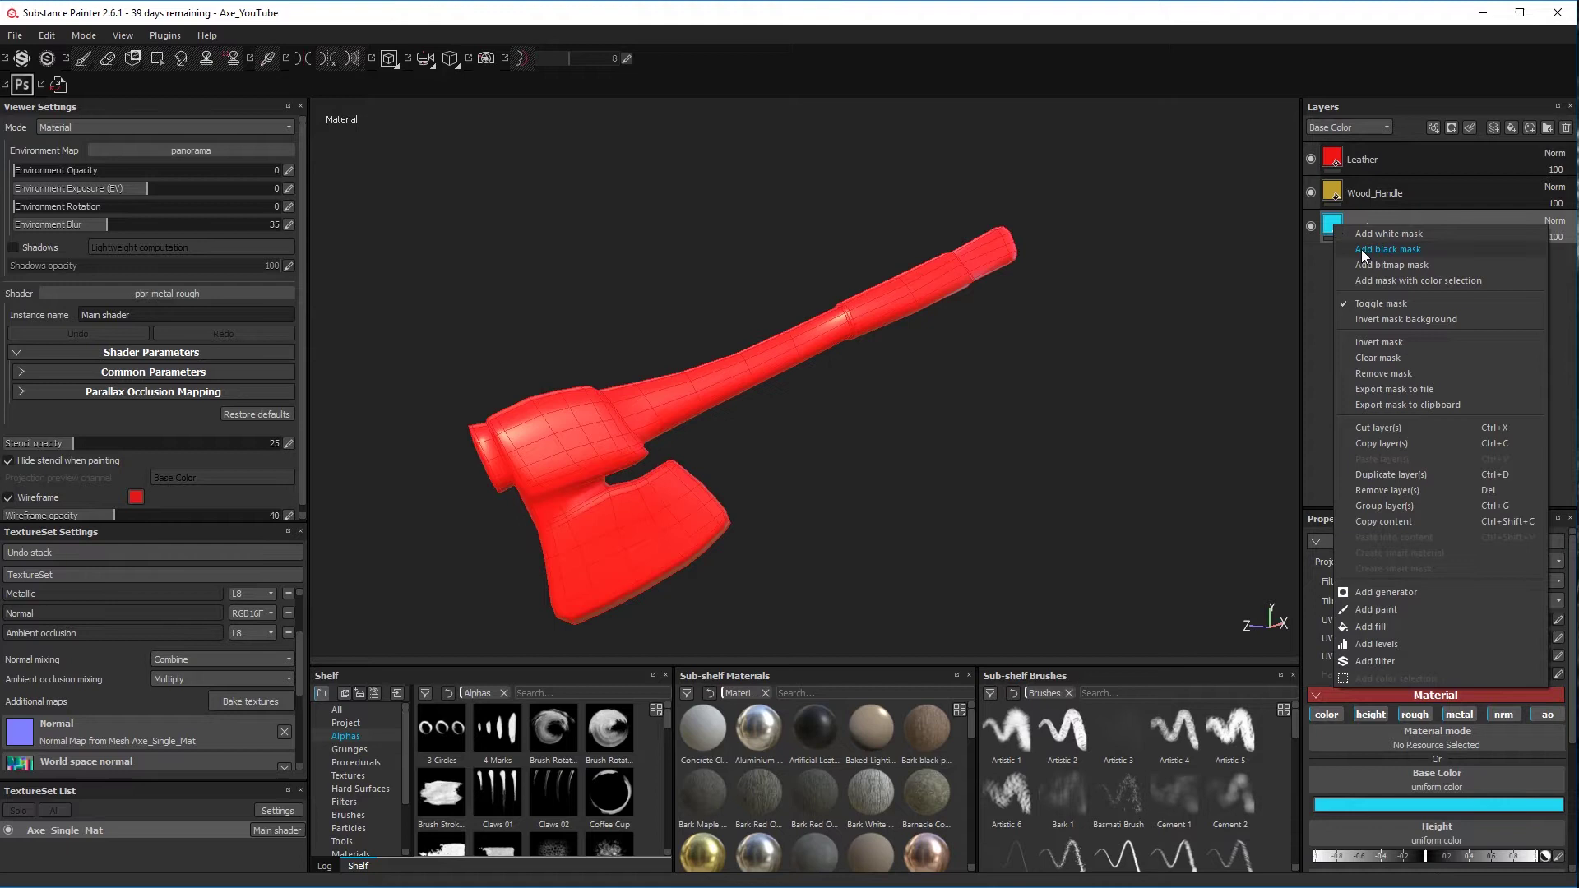
click(1360, 249)
click(1334, 192)
right_click(1334, 192)
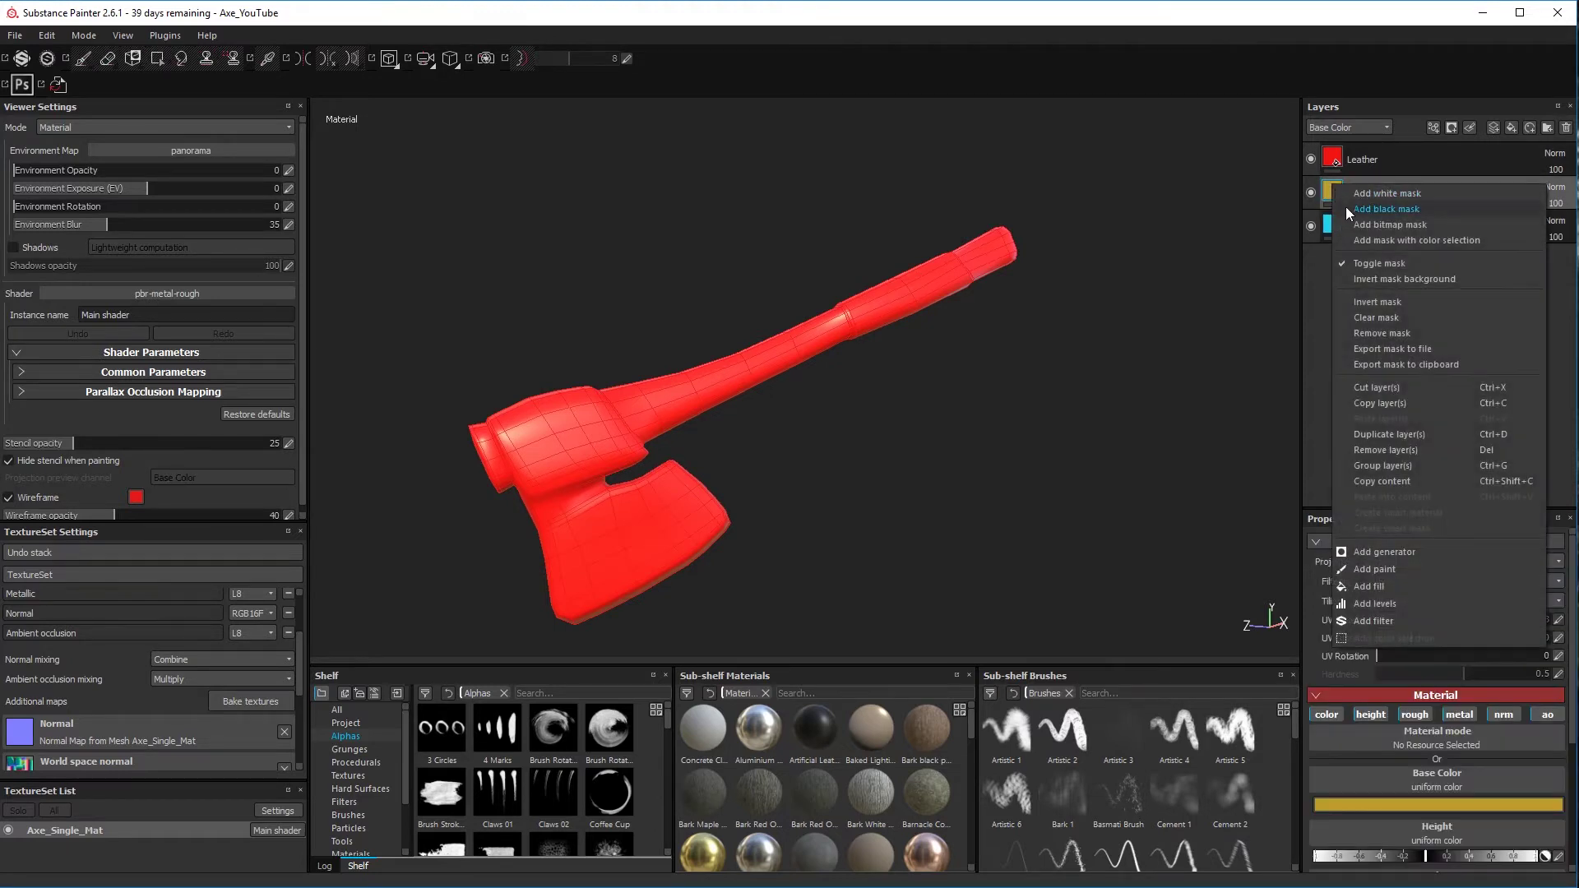
click(1345, 209)
key(4)
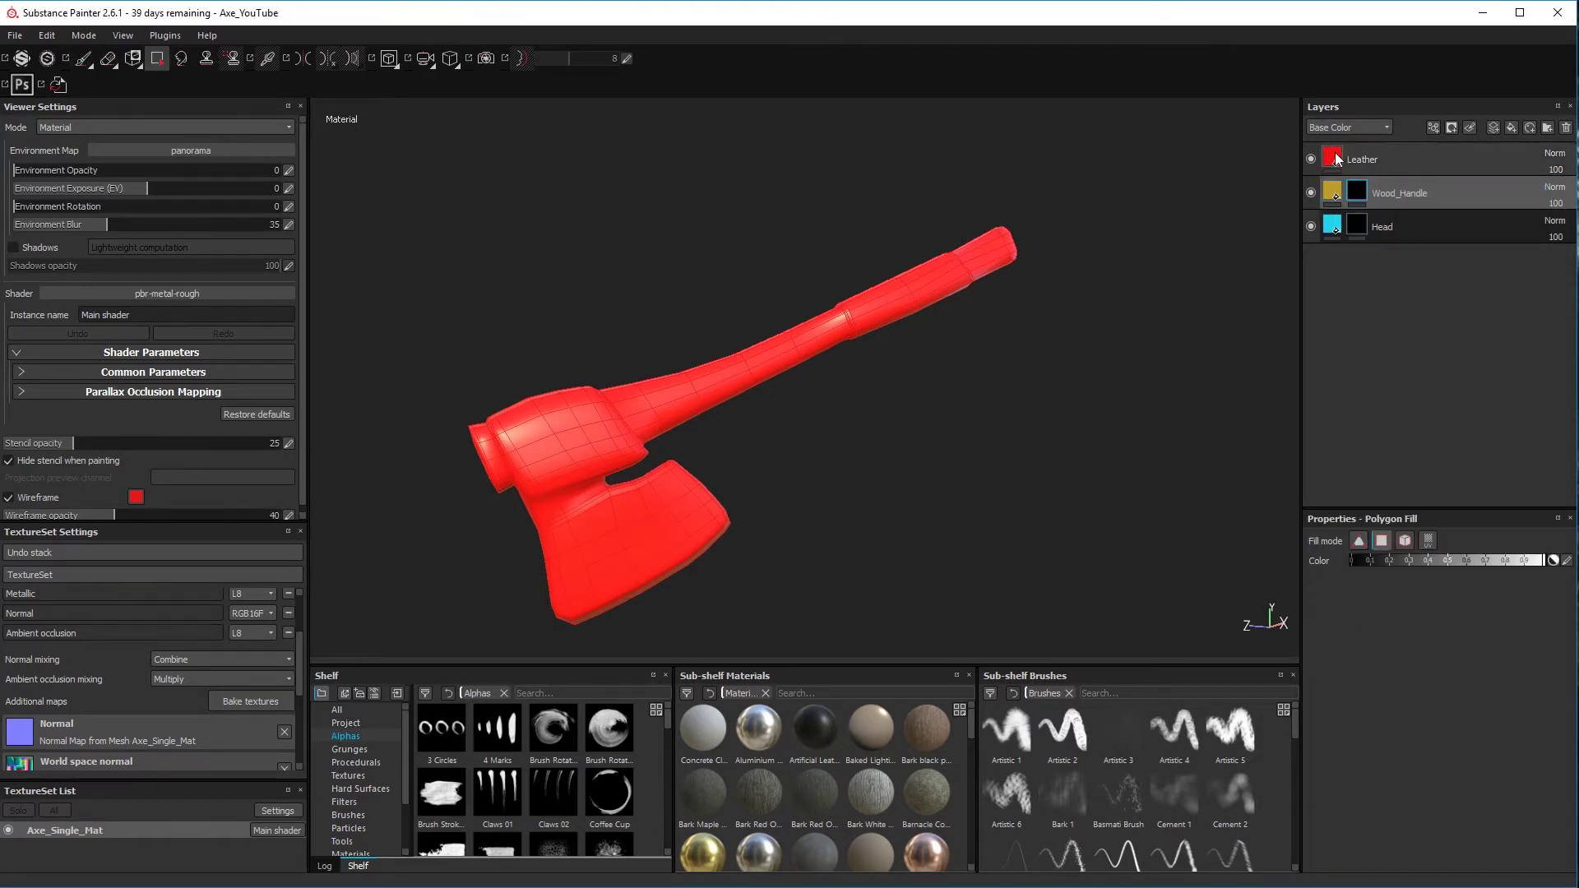
right_click(1335, 159)
click(1354, 185)
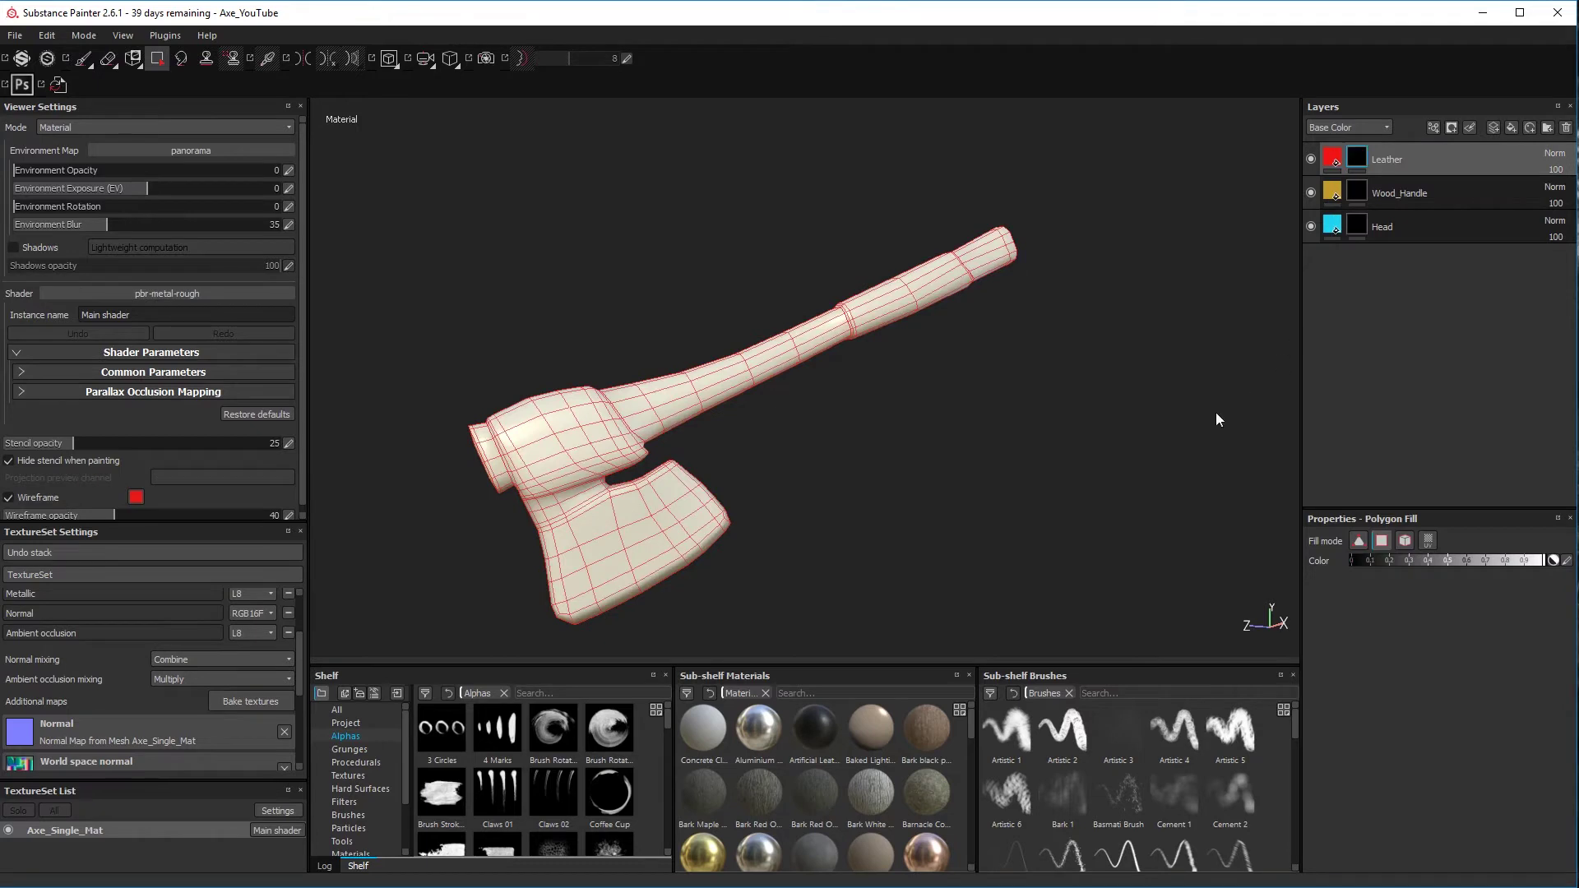
click(1362, 227)
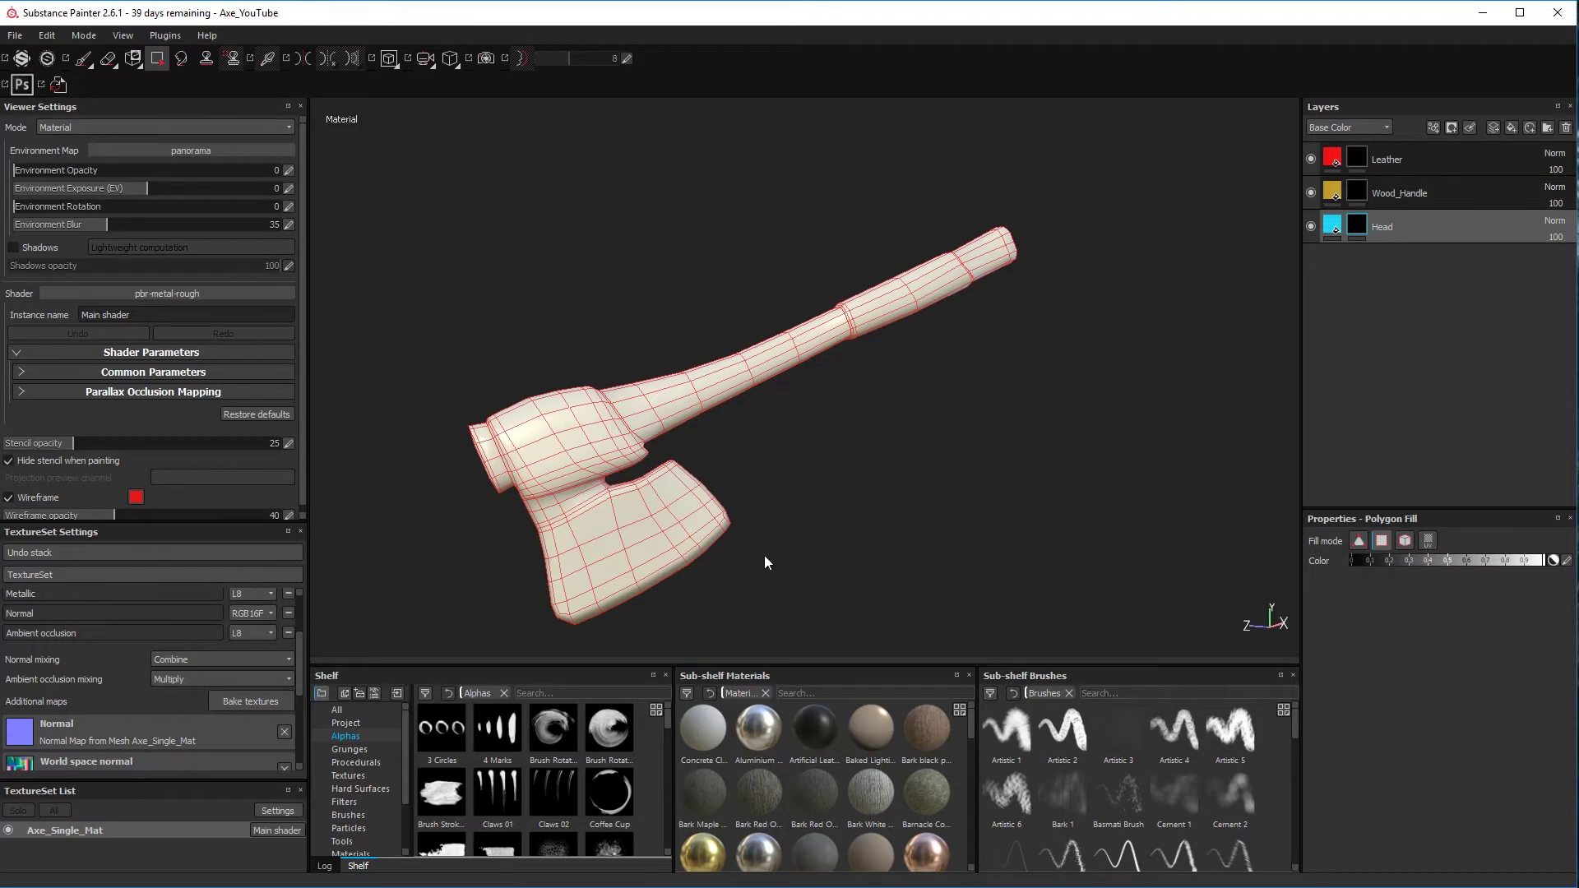
Make Polygon Fill the active tool and bring up the viewport layout options for a 3D/2D split
mouse_move(763, 555)
alt+mouse_down()
mouse_move(772, 600)
mouse_move(768, 564)
alt+mouse_up()
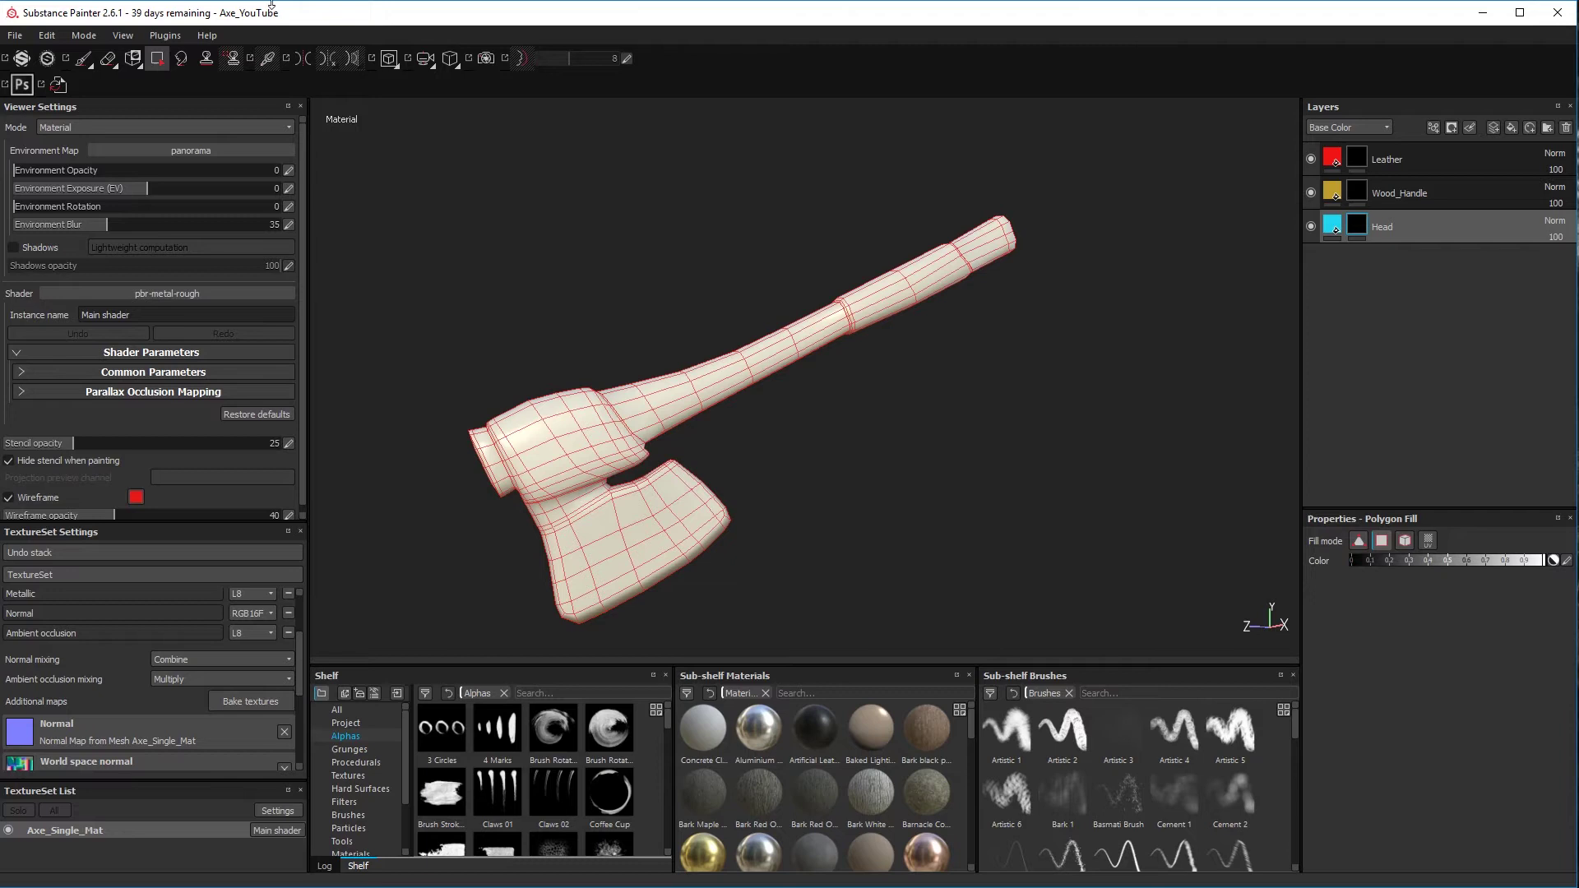
click(87, 60)
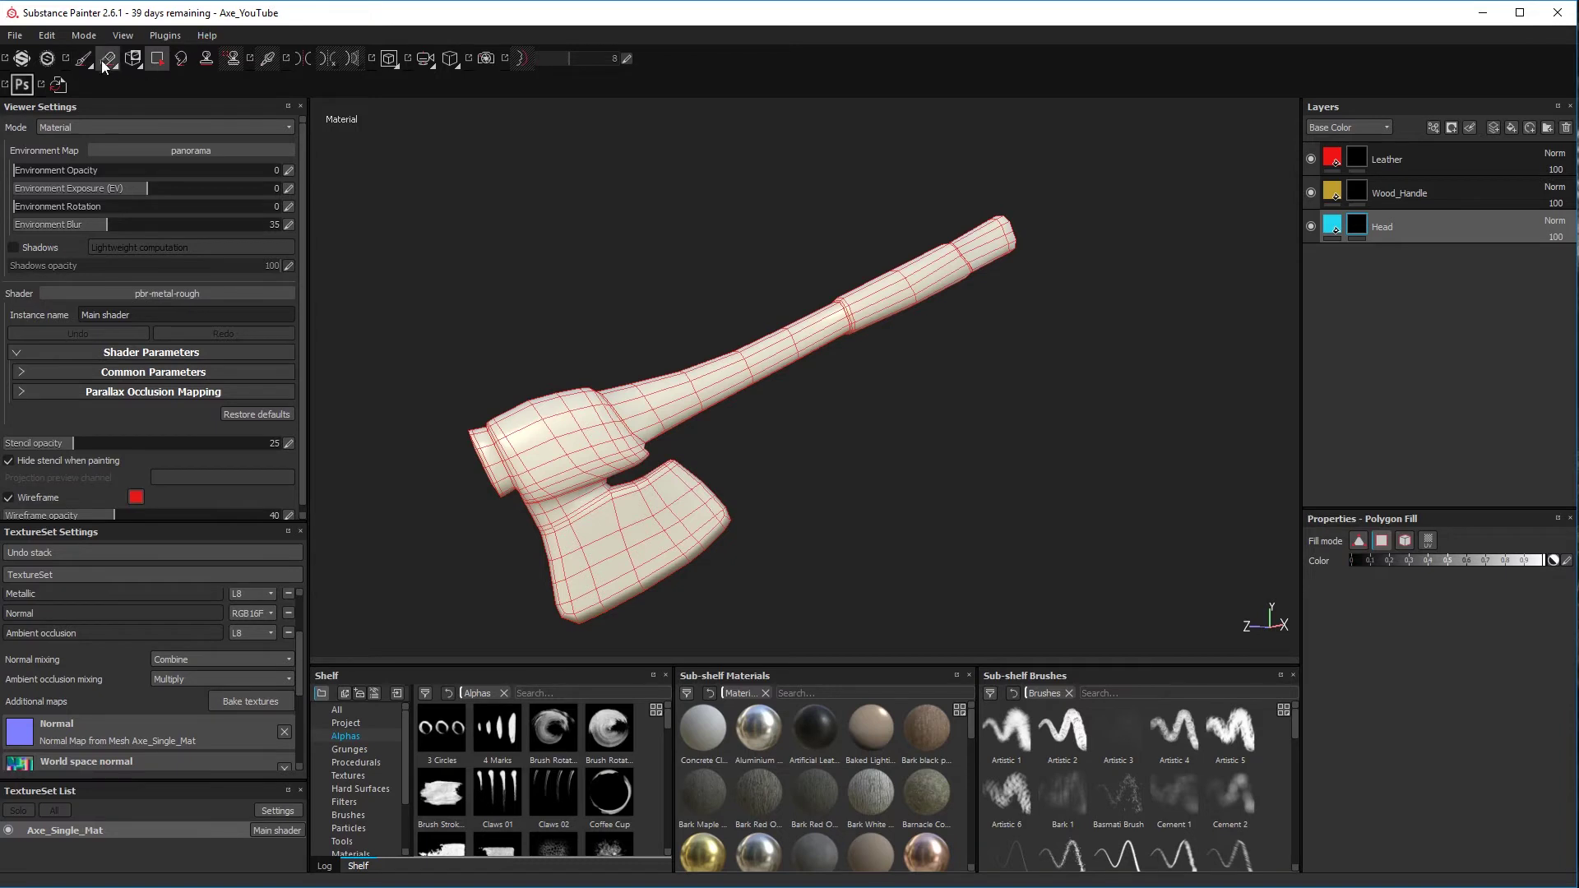
click(155, 64)
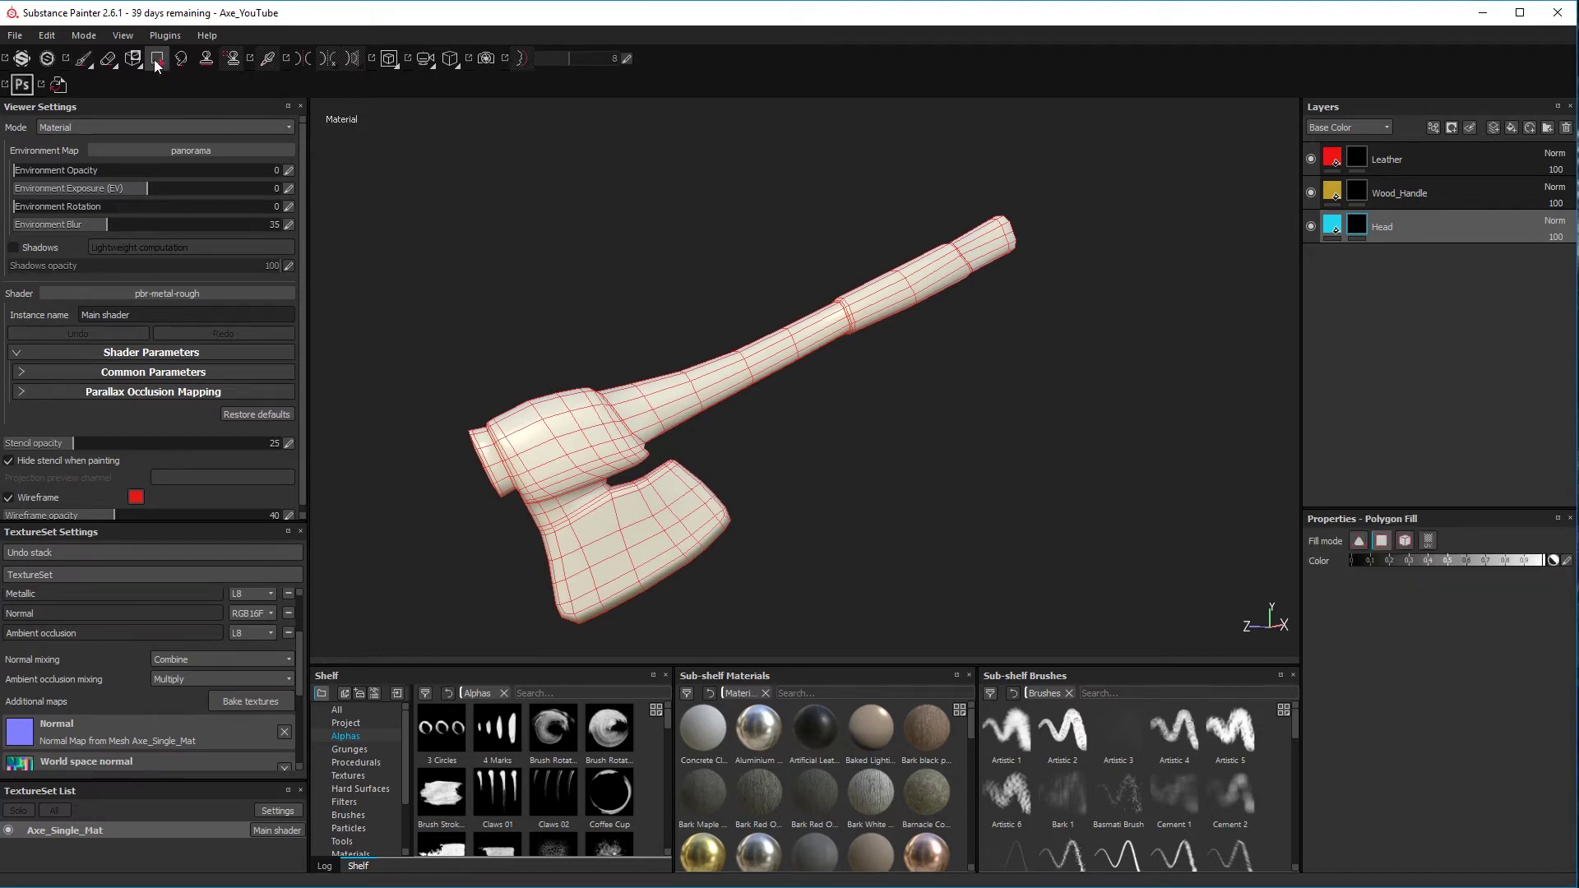
click(394, 67)
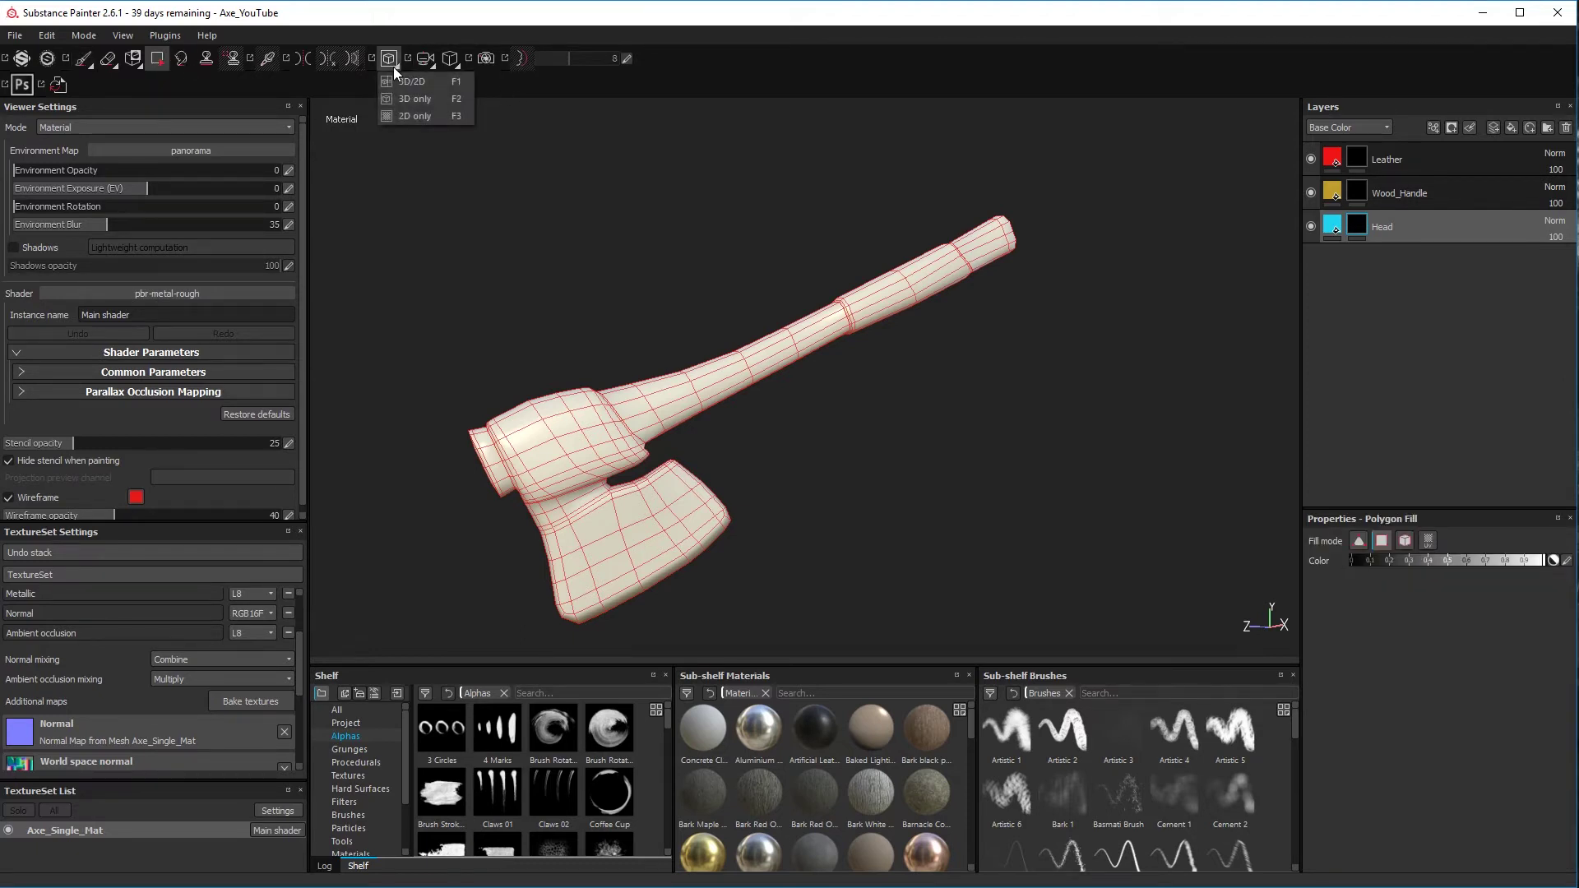
click(416, 82)
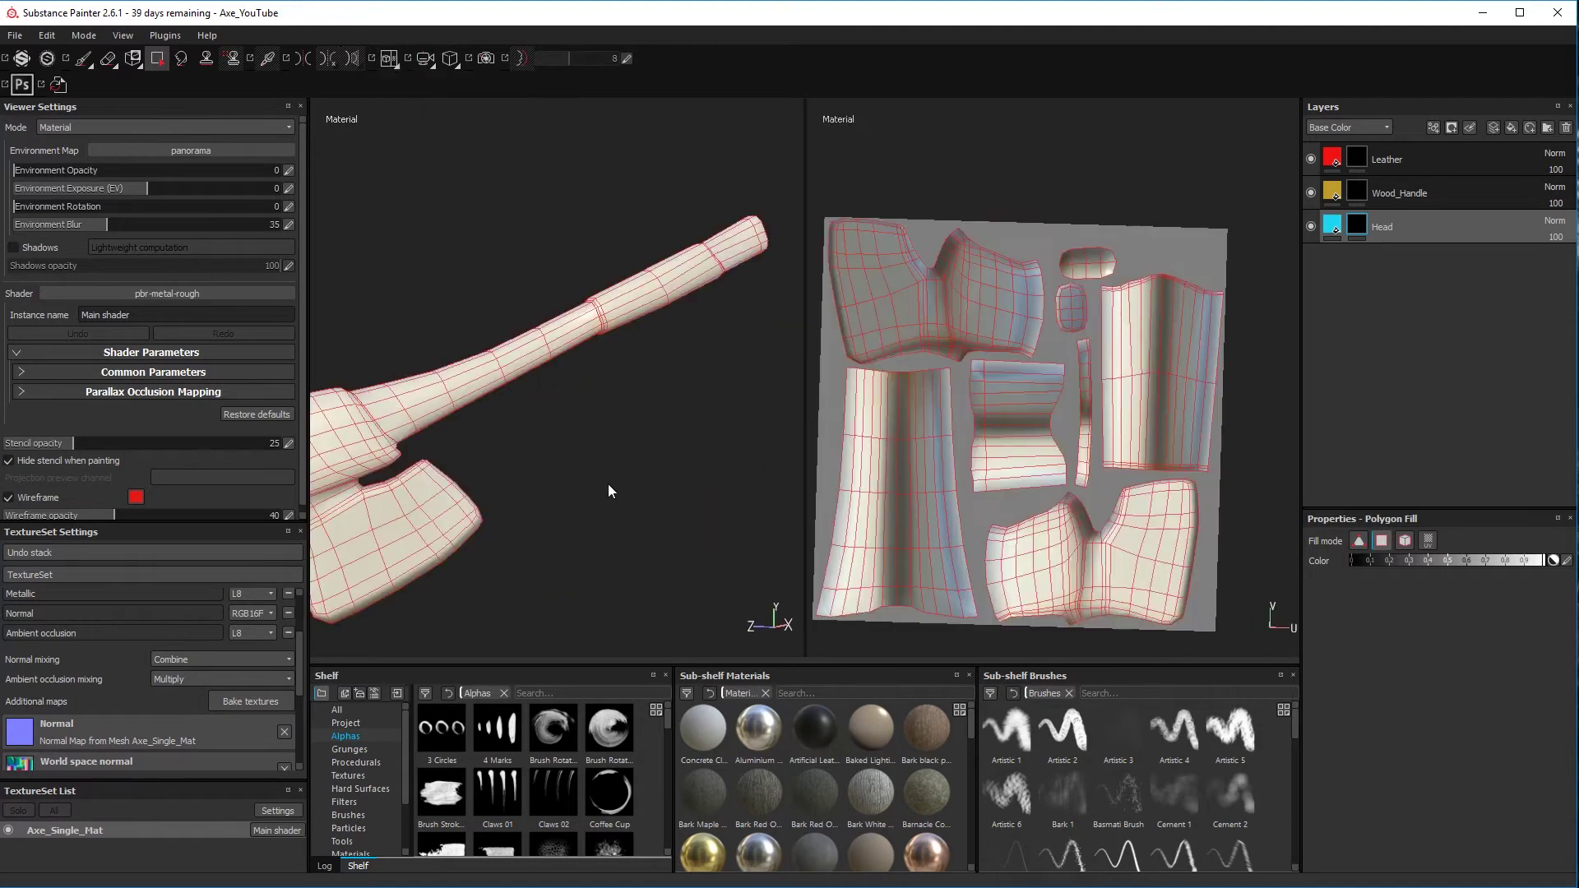
key(f)
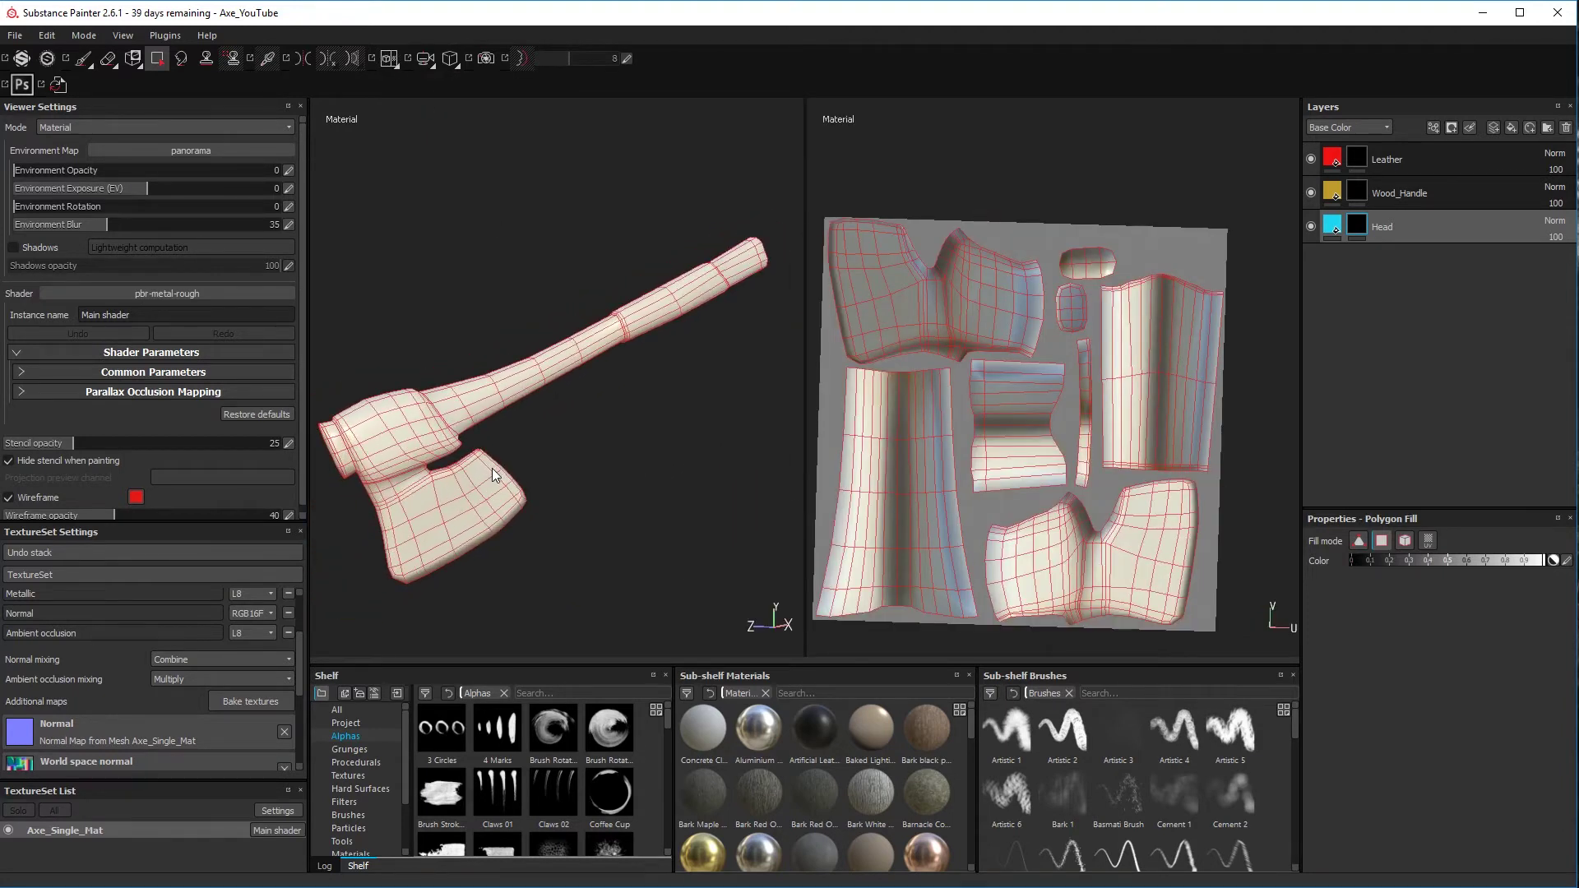
alt+drag(492, 467, 634, 469)
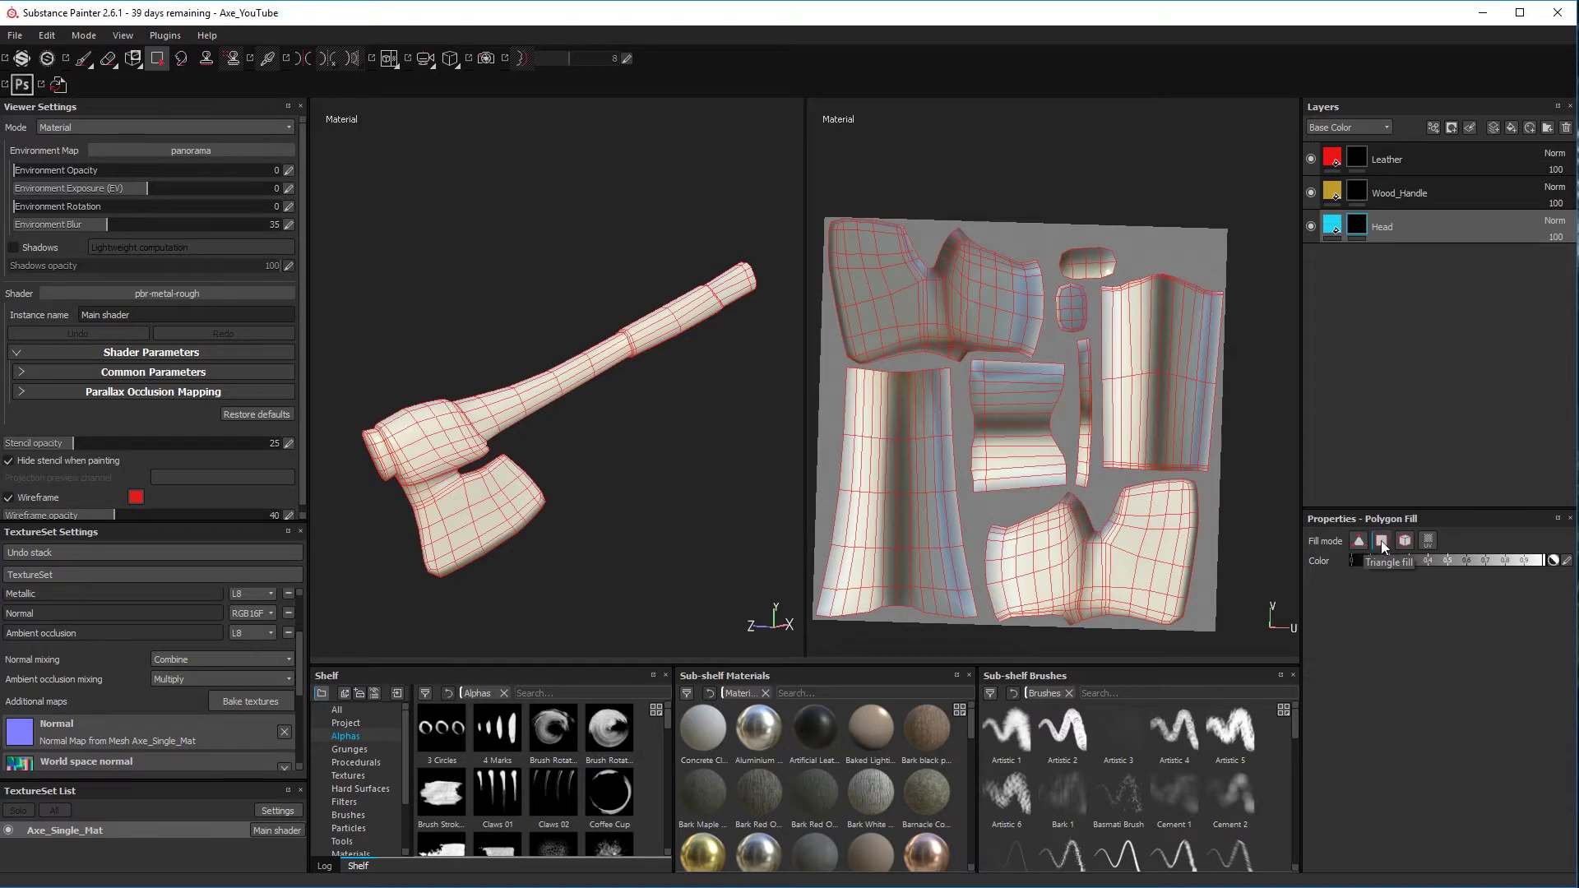
click(1405, 541)
click(1065, 540)
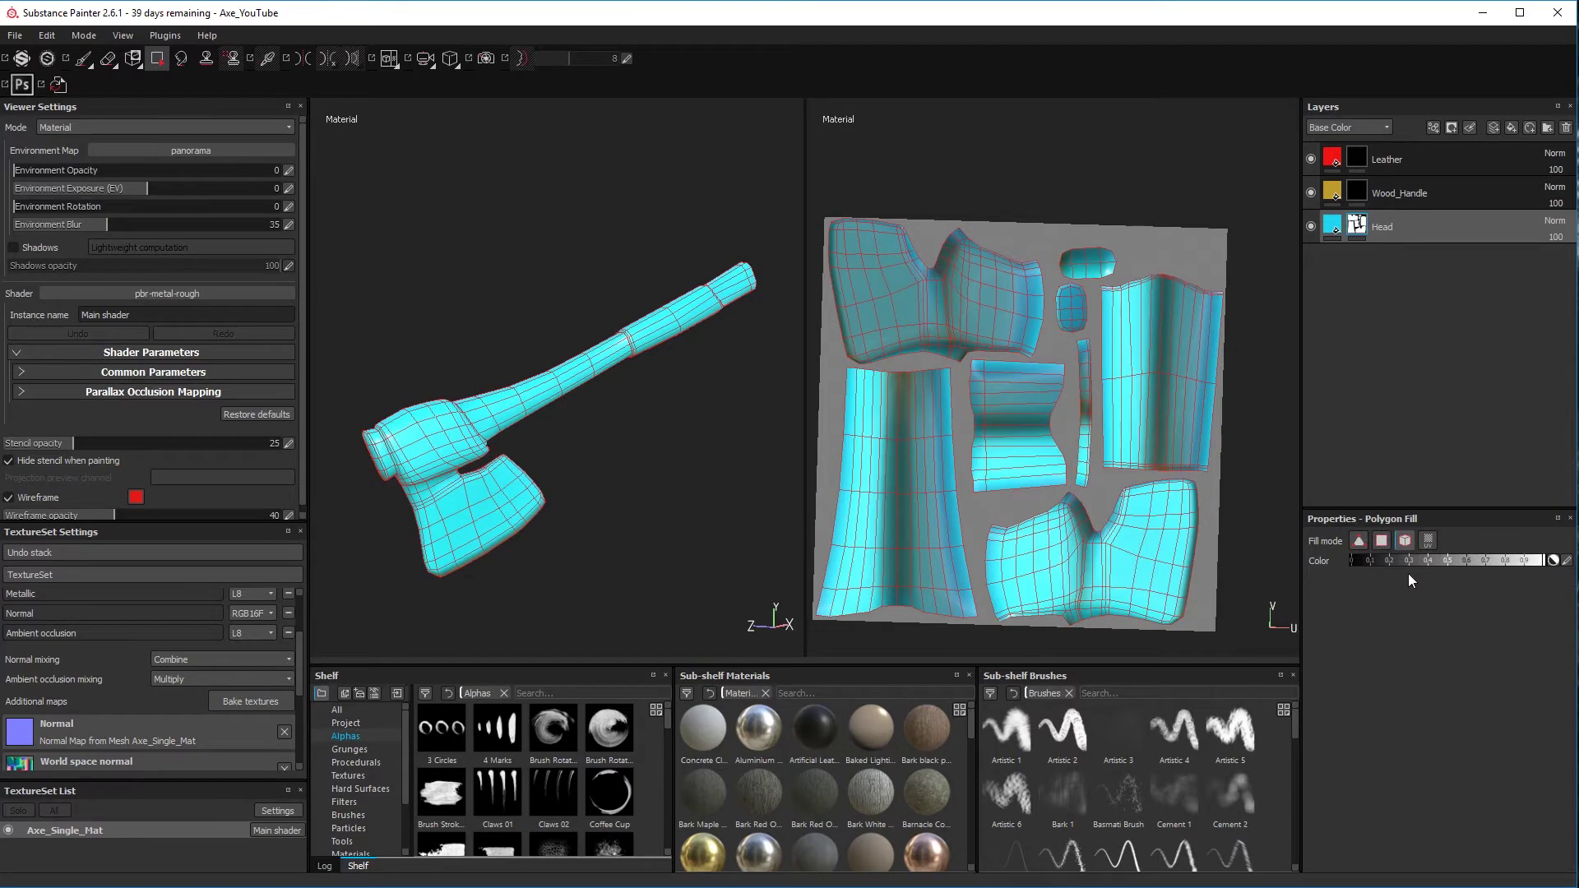
right_click(1356, 229)
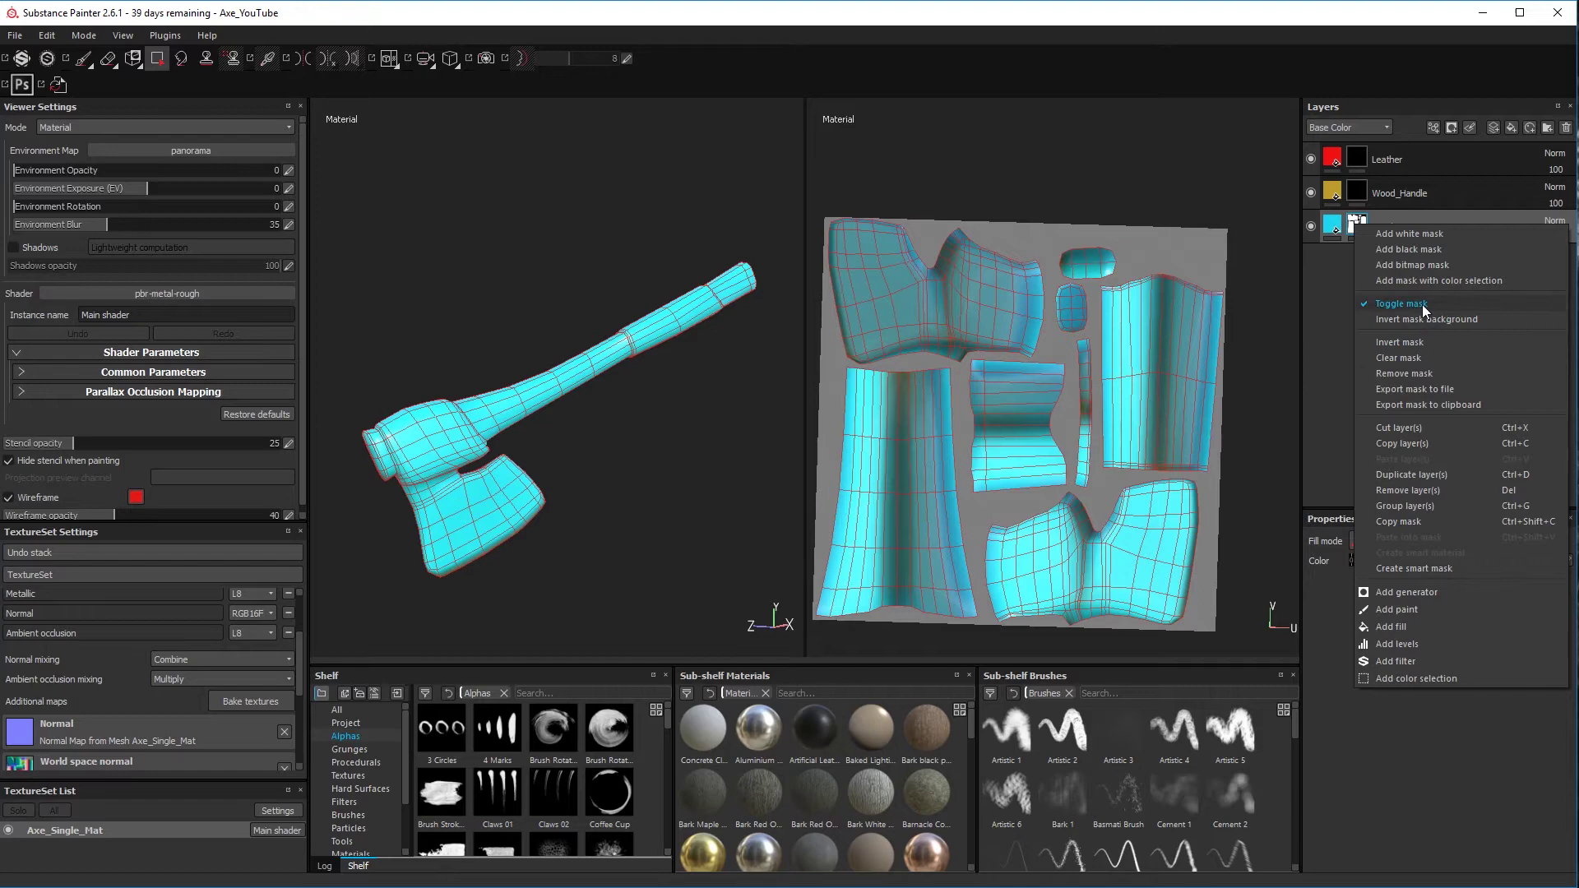
click(1430, 355)
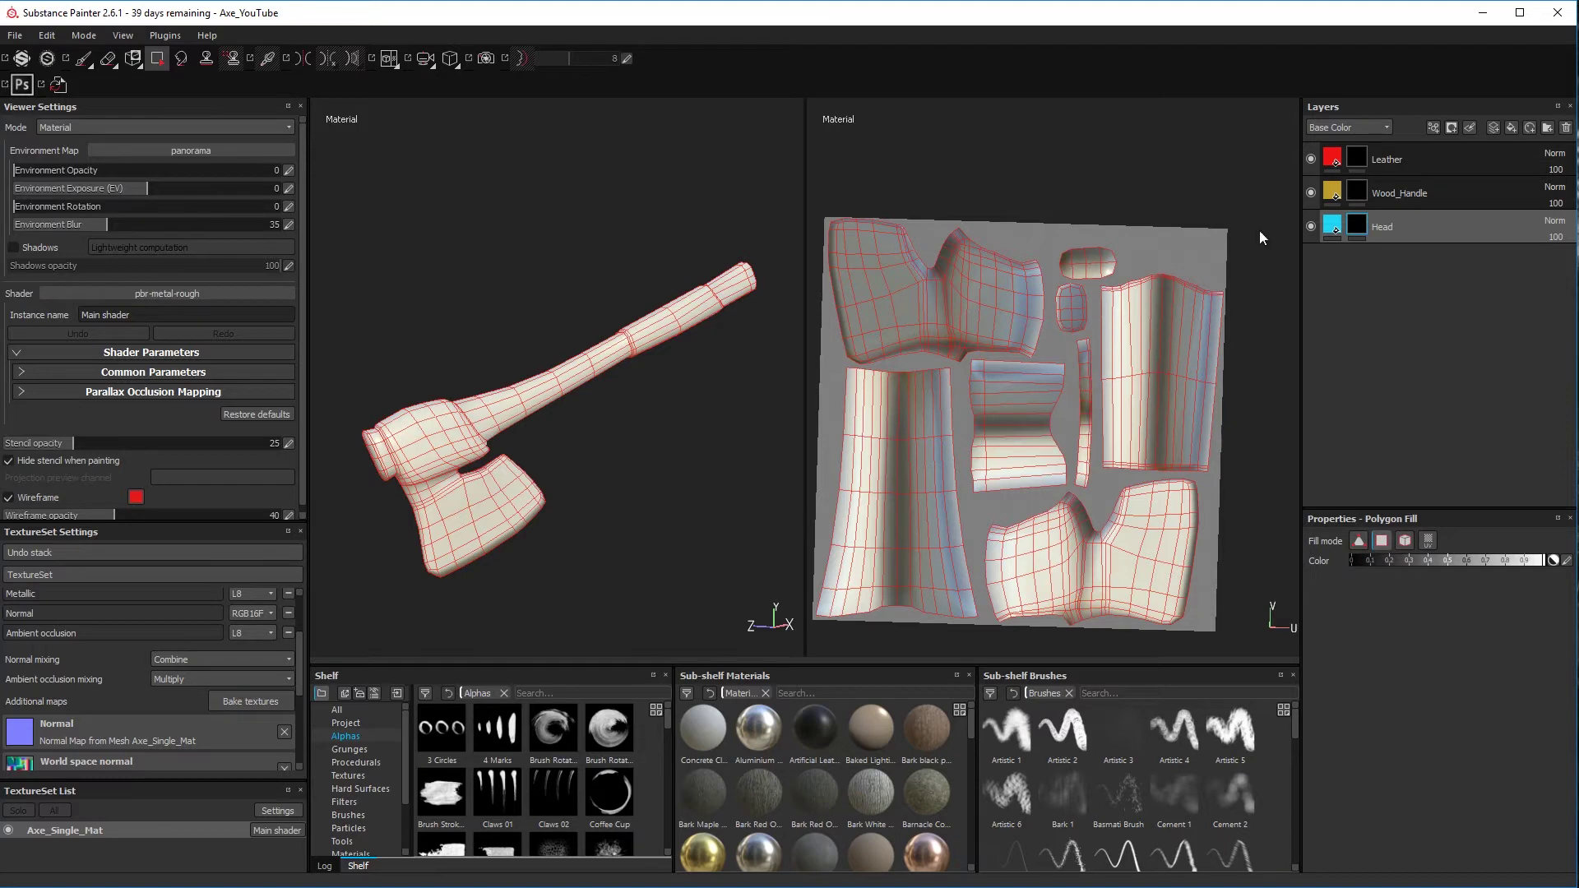
Unhide the Head layer and polygon-fill the blade faces in the 3D and UV views
click(1311, 225)
scroll(603, 494, down, 3)
scroll(564, 504, up, 8)
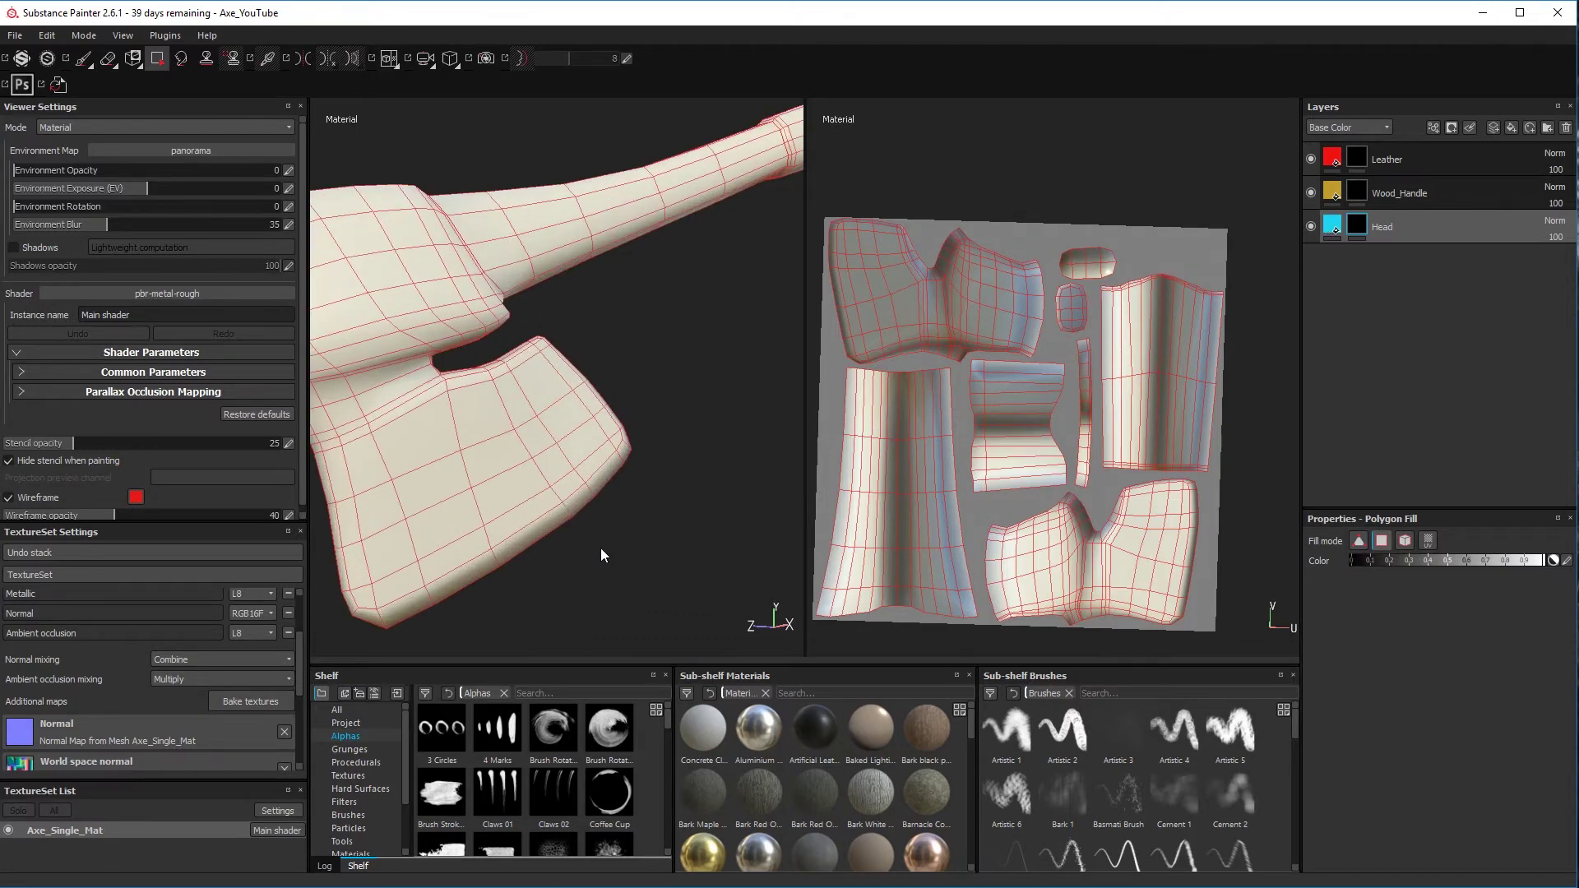
drag(601, 548, 516, 428)
mouse_move(722, 490)
mouse_down()
mouse_move(666, 473)
mouse_move(520, 333)
mouse_move(600, 512)
mouse_move(630, 516)
mouse_up()
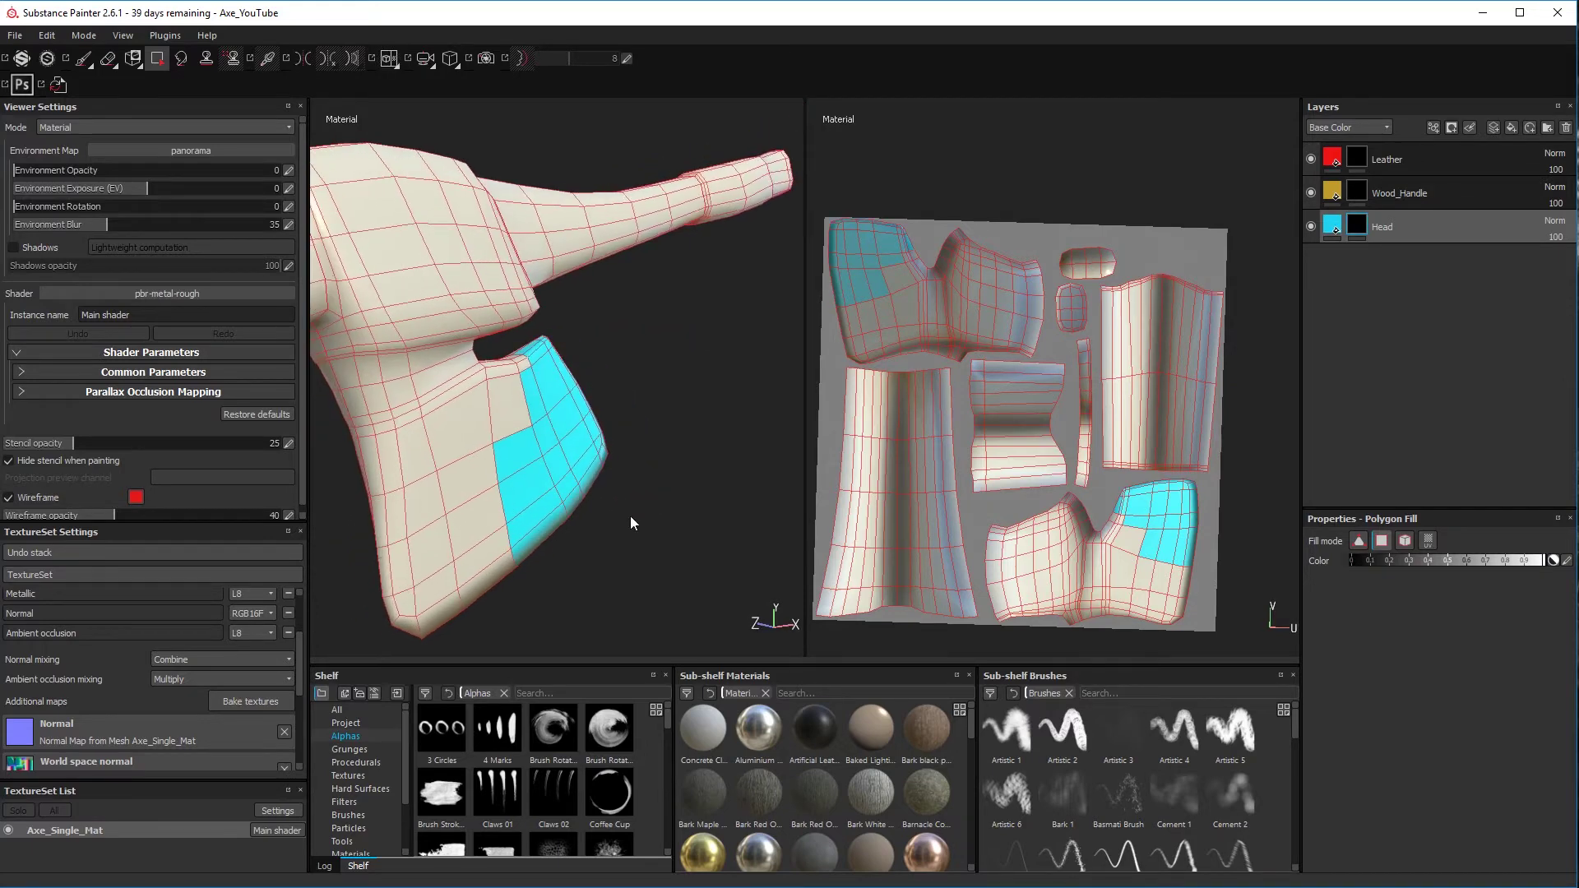
drag(582, 577, 382, 525)
alt+drag(484, 546, 447, 477)
drag(650, 467, 442, 297)
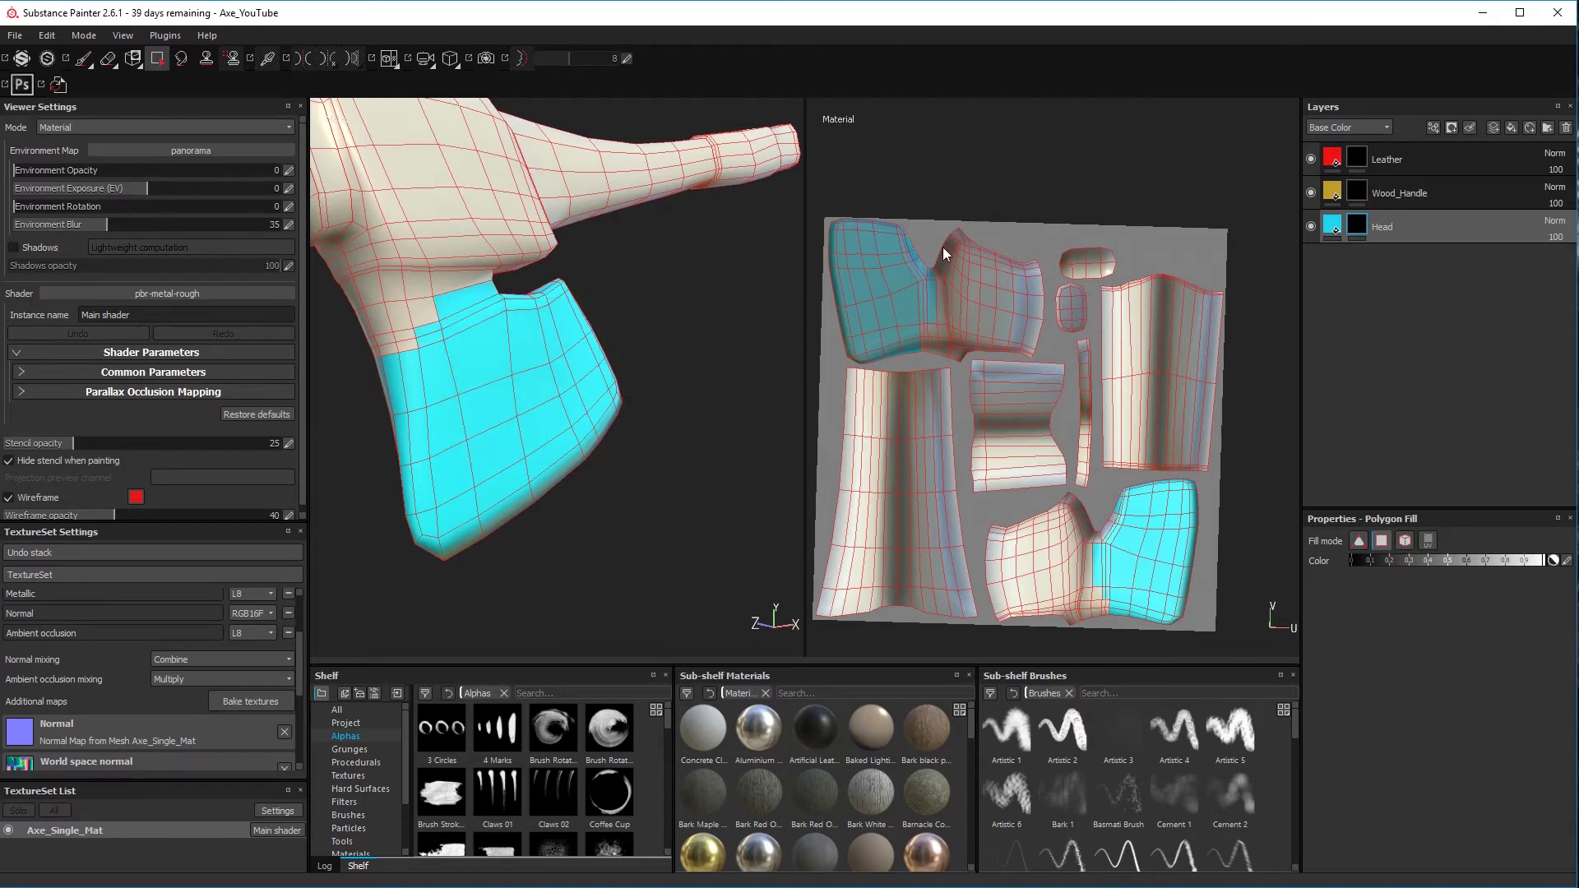
drag(956, 359, 956, 357)
drag(1048, 318, 1044, 317)
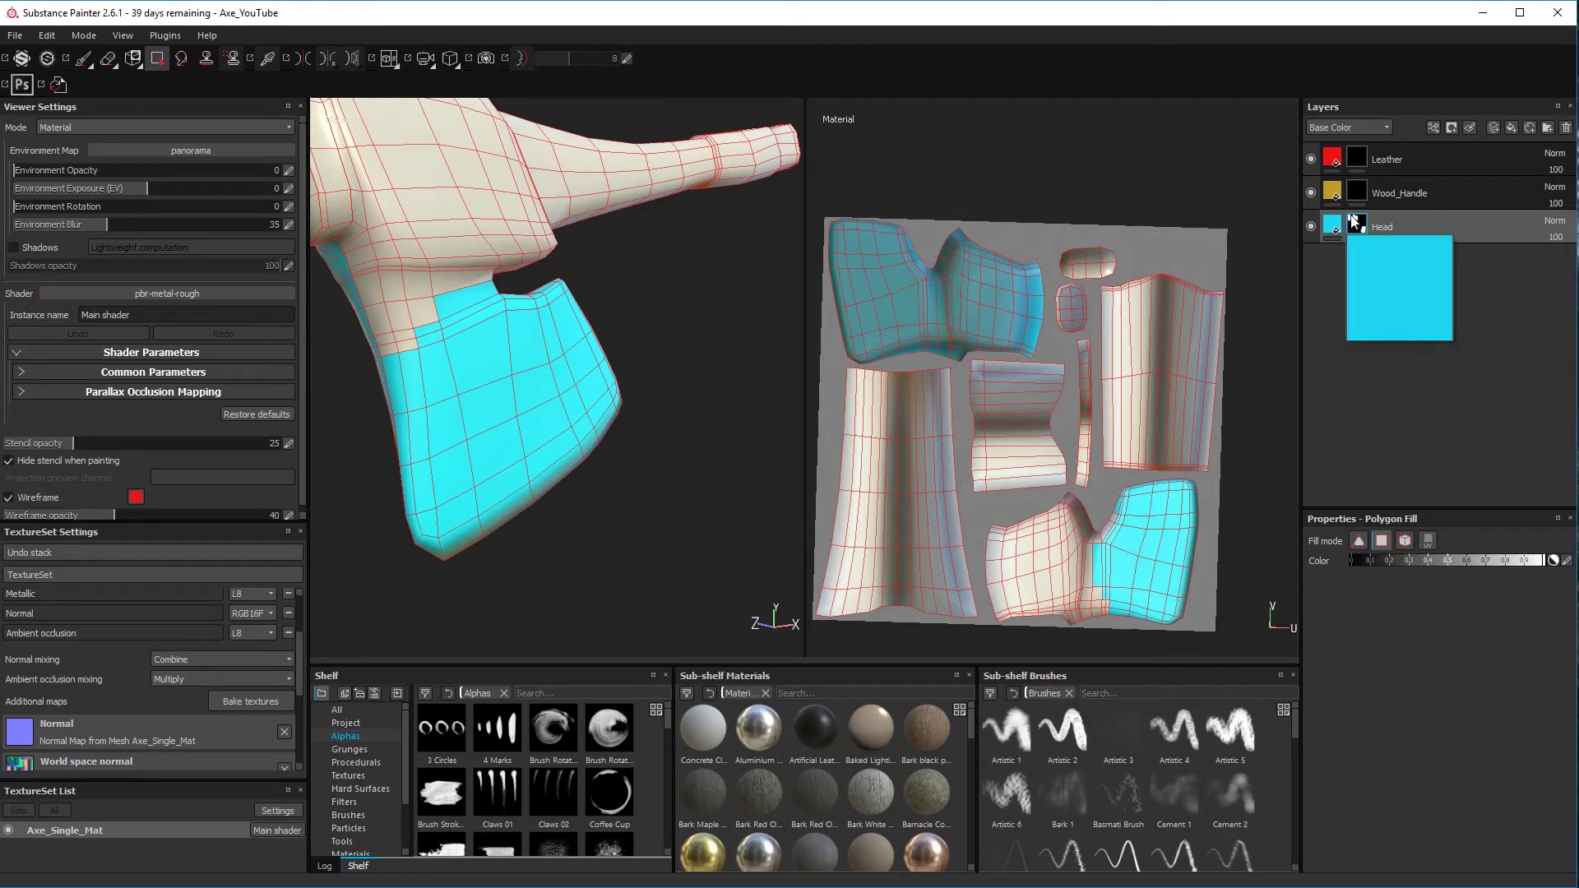
Fill the axe head's lower UV island with Head's cyan
mouse_move(1354, 220)
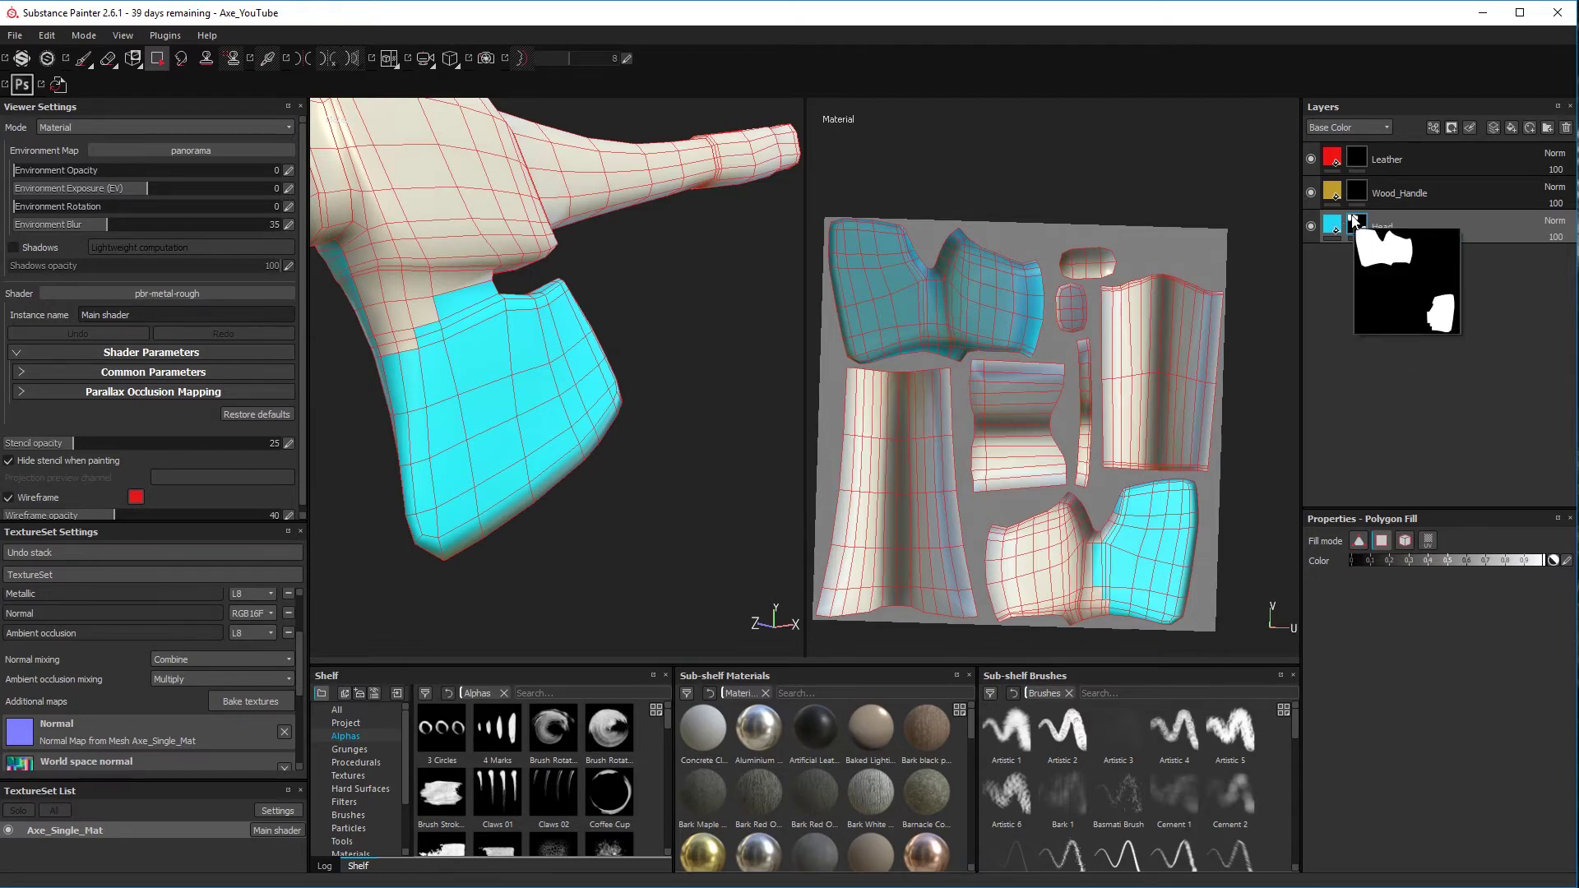
click(1020, 500)
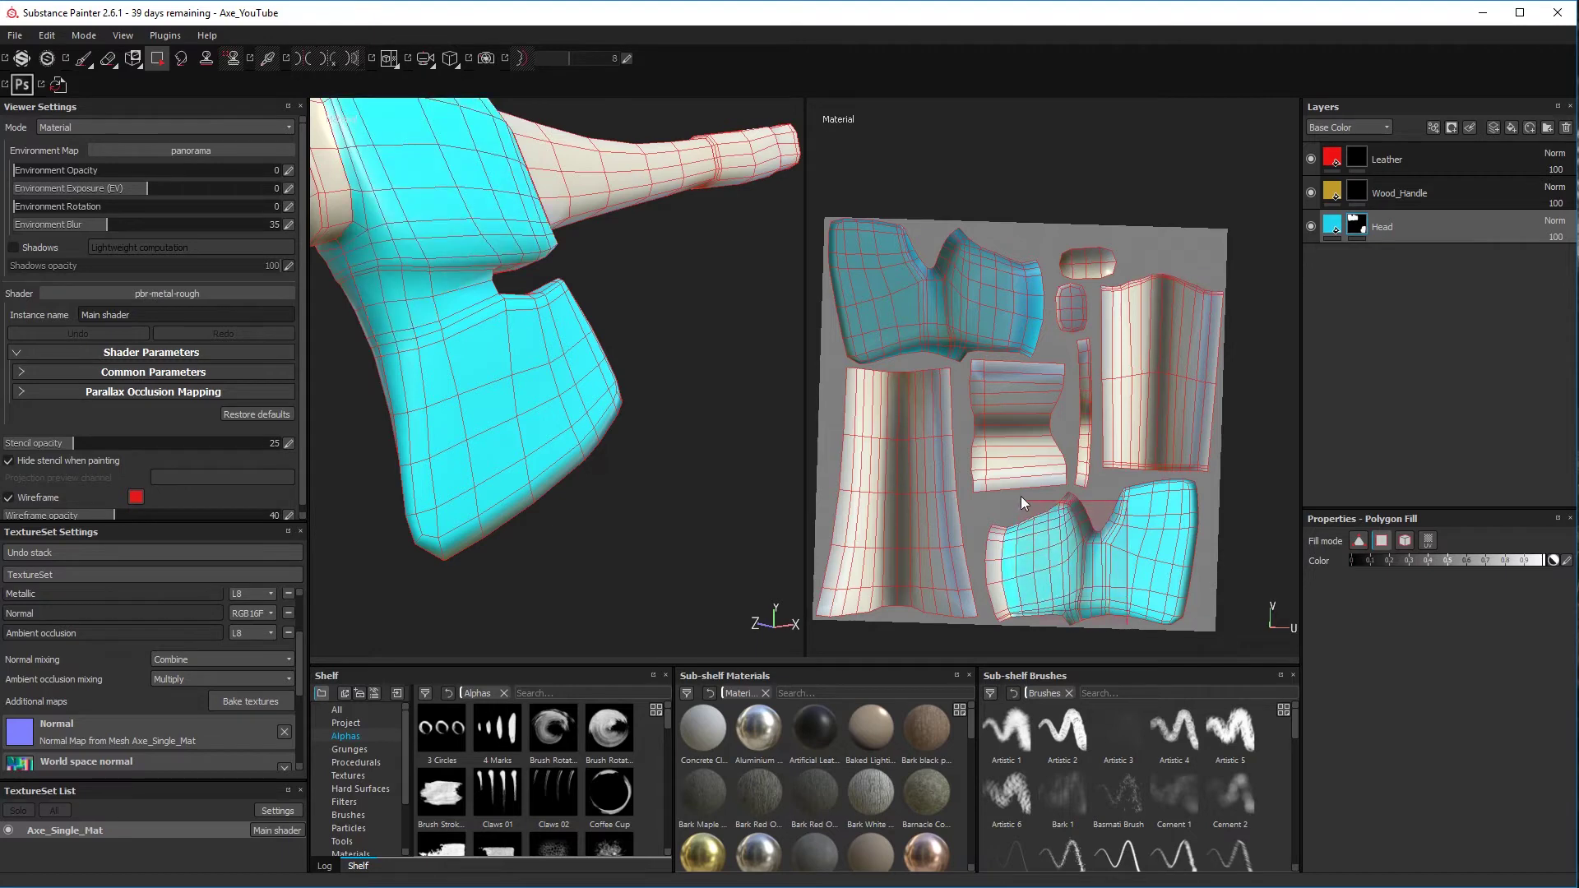
drag(1009, 550, 1069, 620)
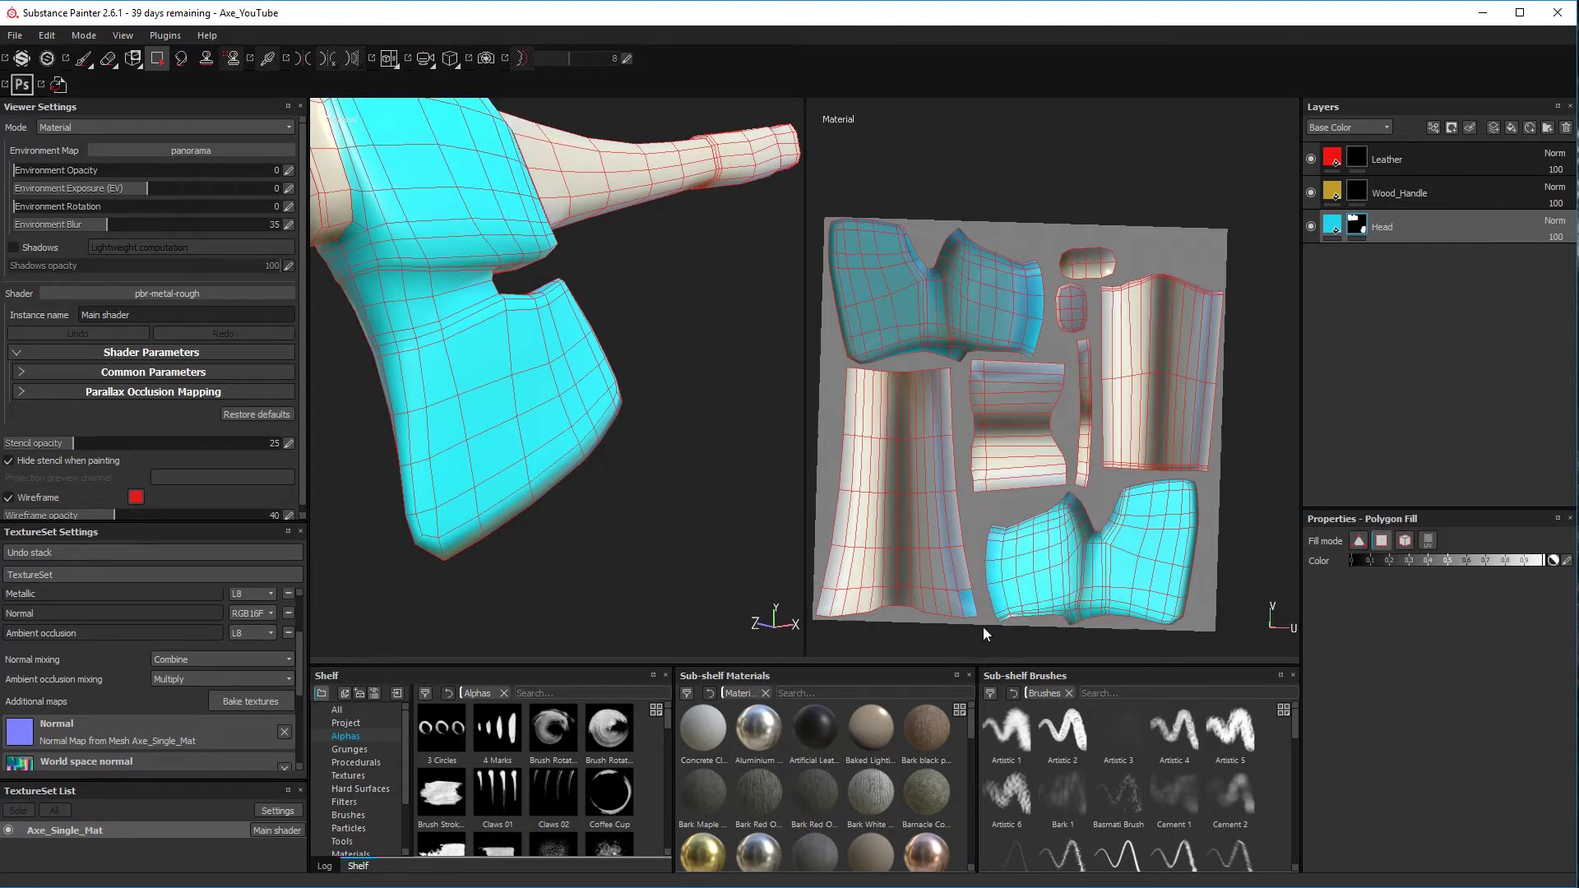
Return to the Polygon Fill tool and rotate the UV and 3D views to inspect the axe
click(107, 59)
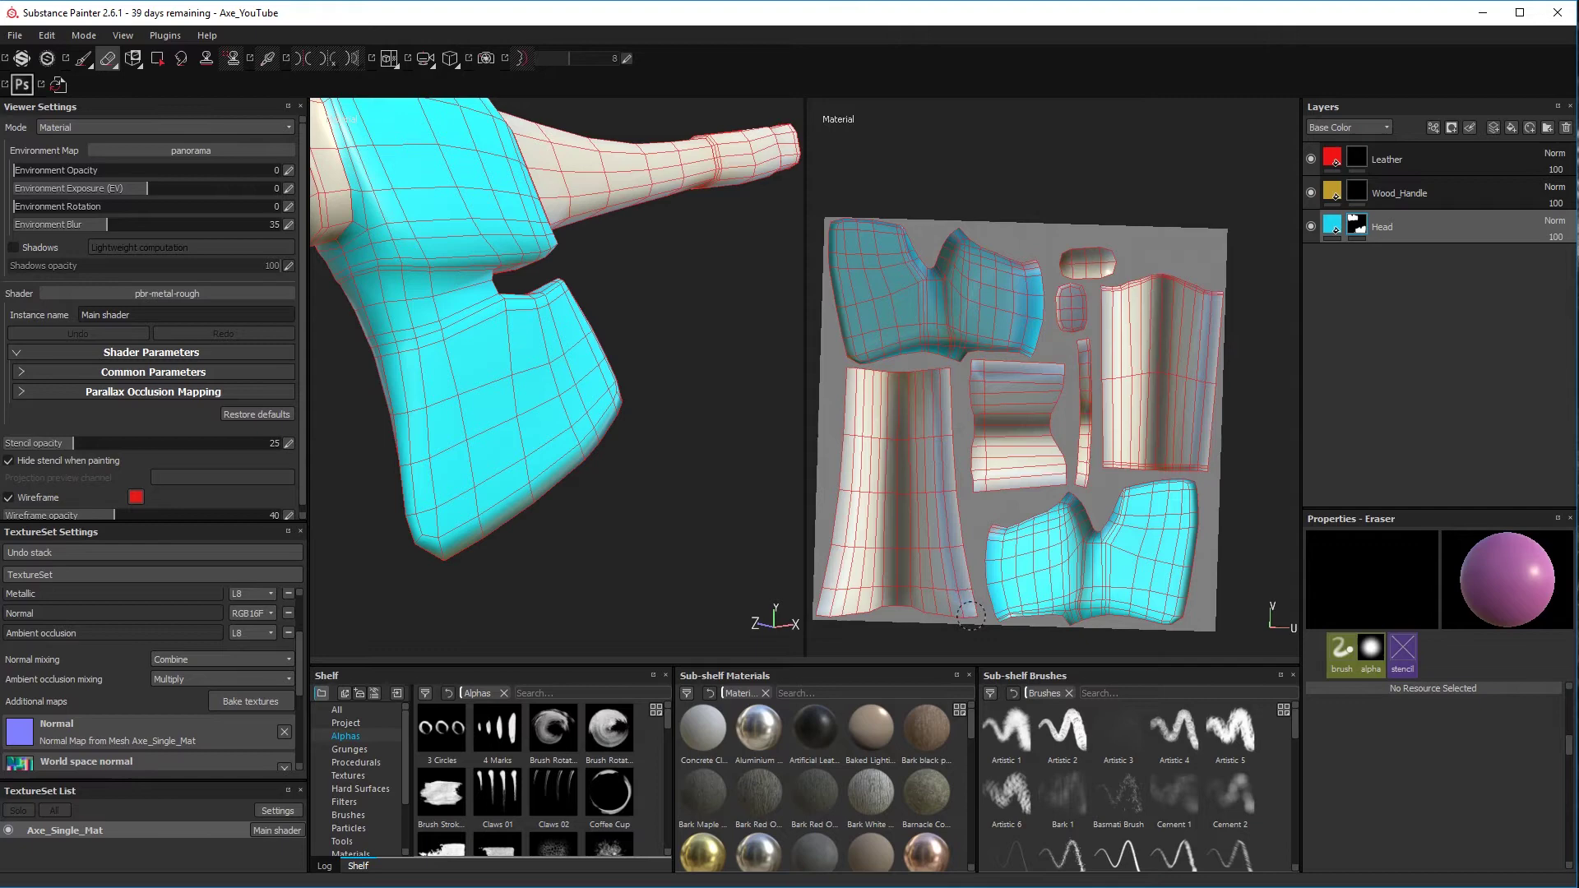
click(84, 60)
click(157, 59)
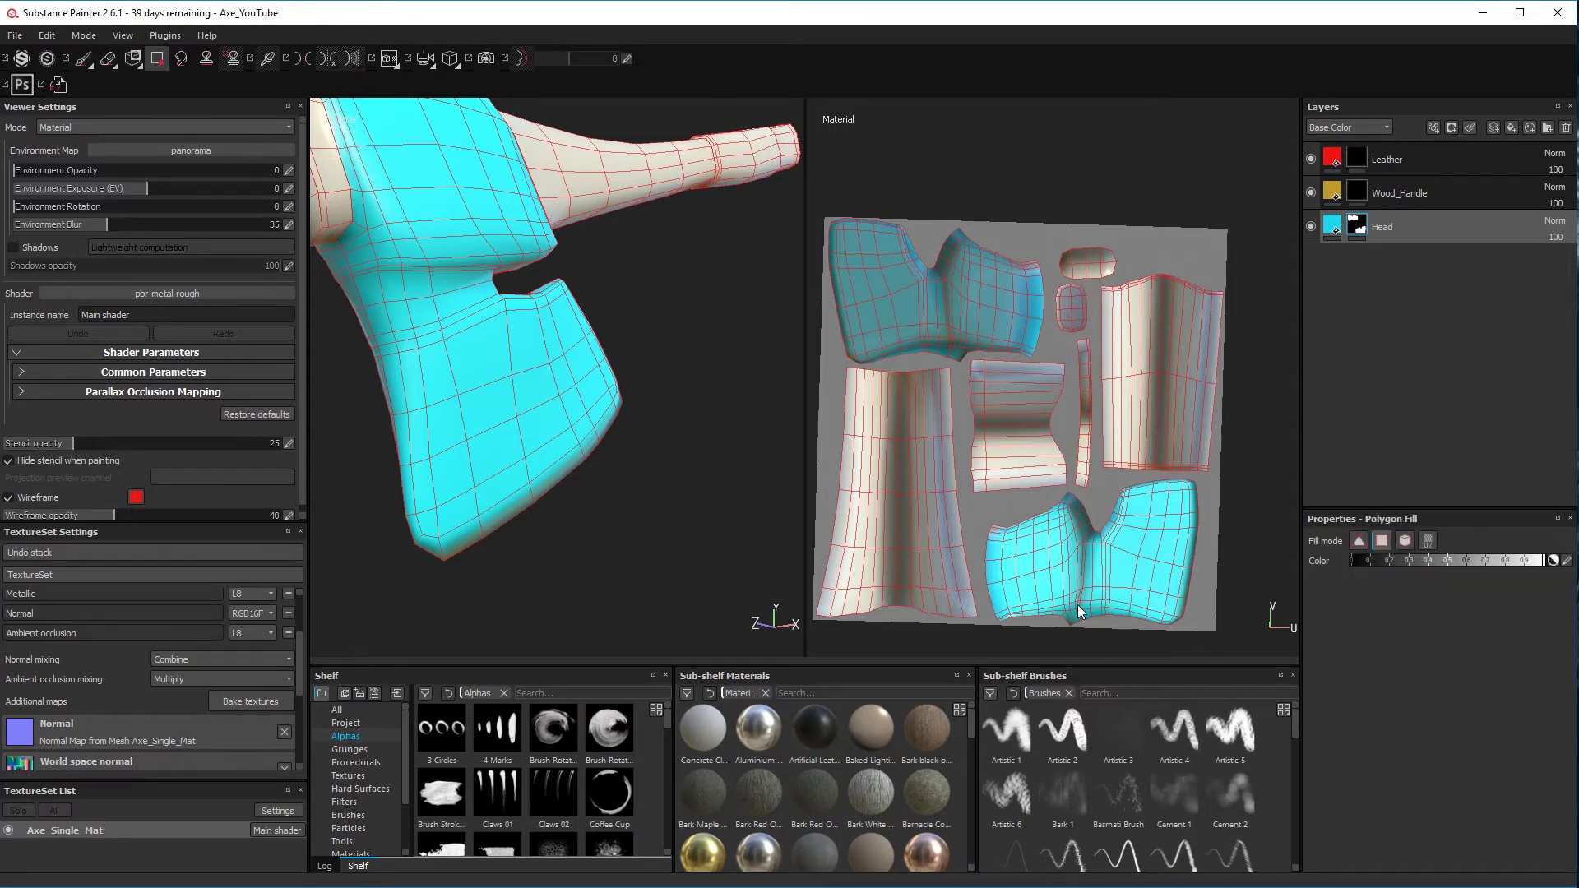
mouse_move(979, 531)
alt+mouse_down()
mouse_move(1010, 540)
mouse_move(990, 511)
alt+mouse_up()
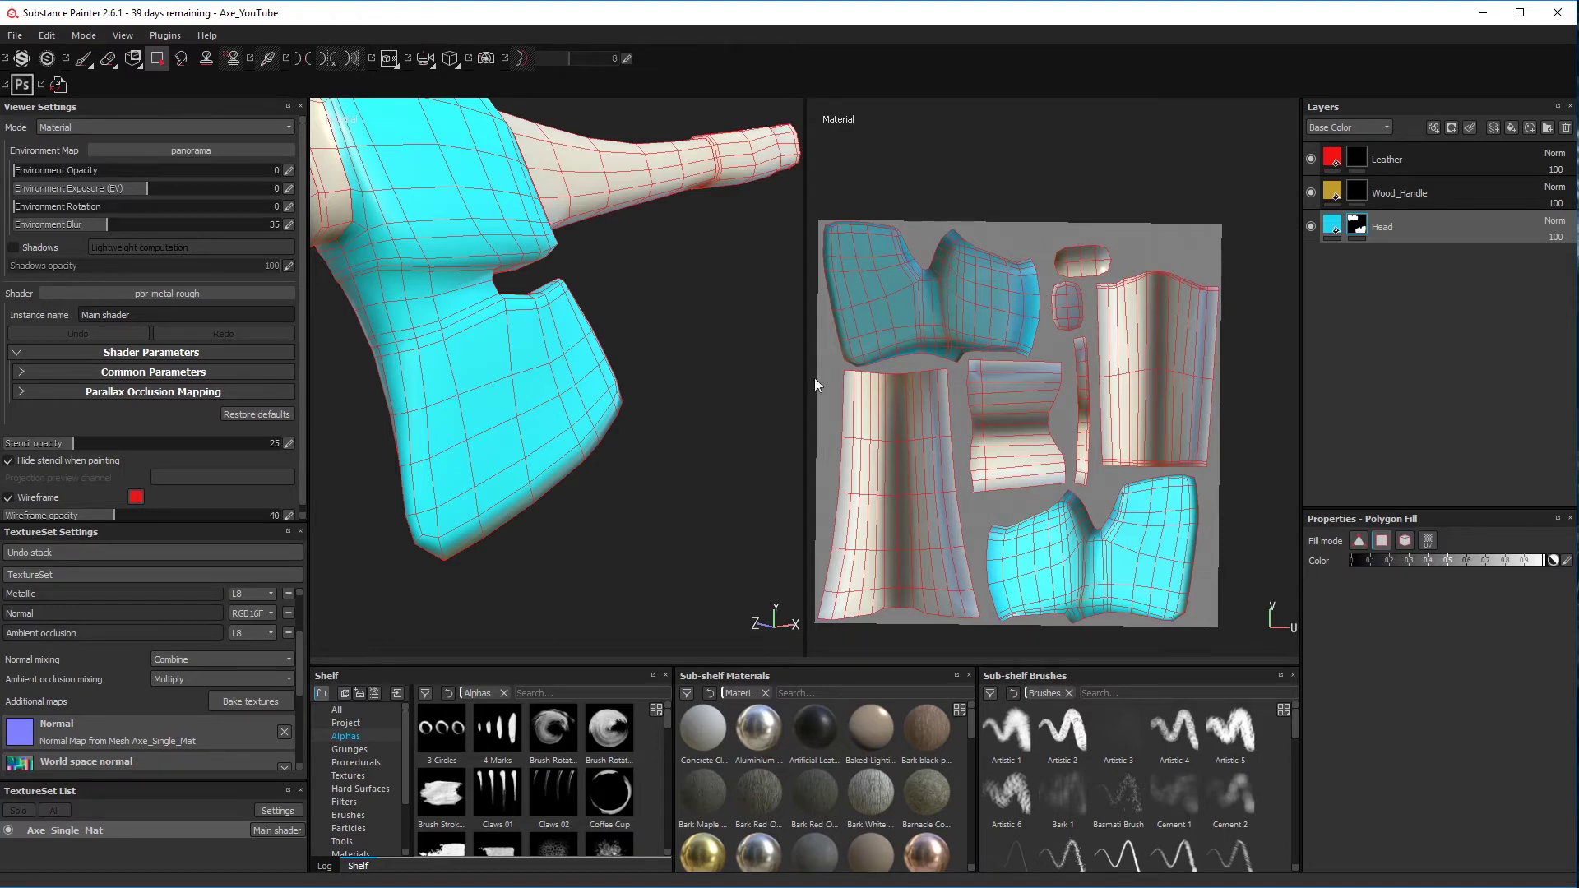
alt+drag(668, 399, 592, 461)
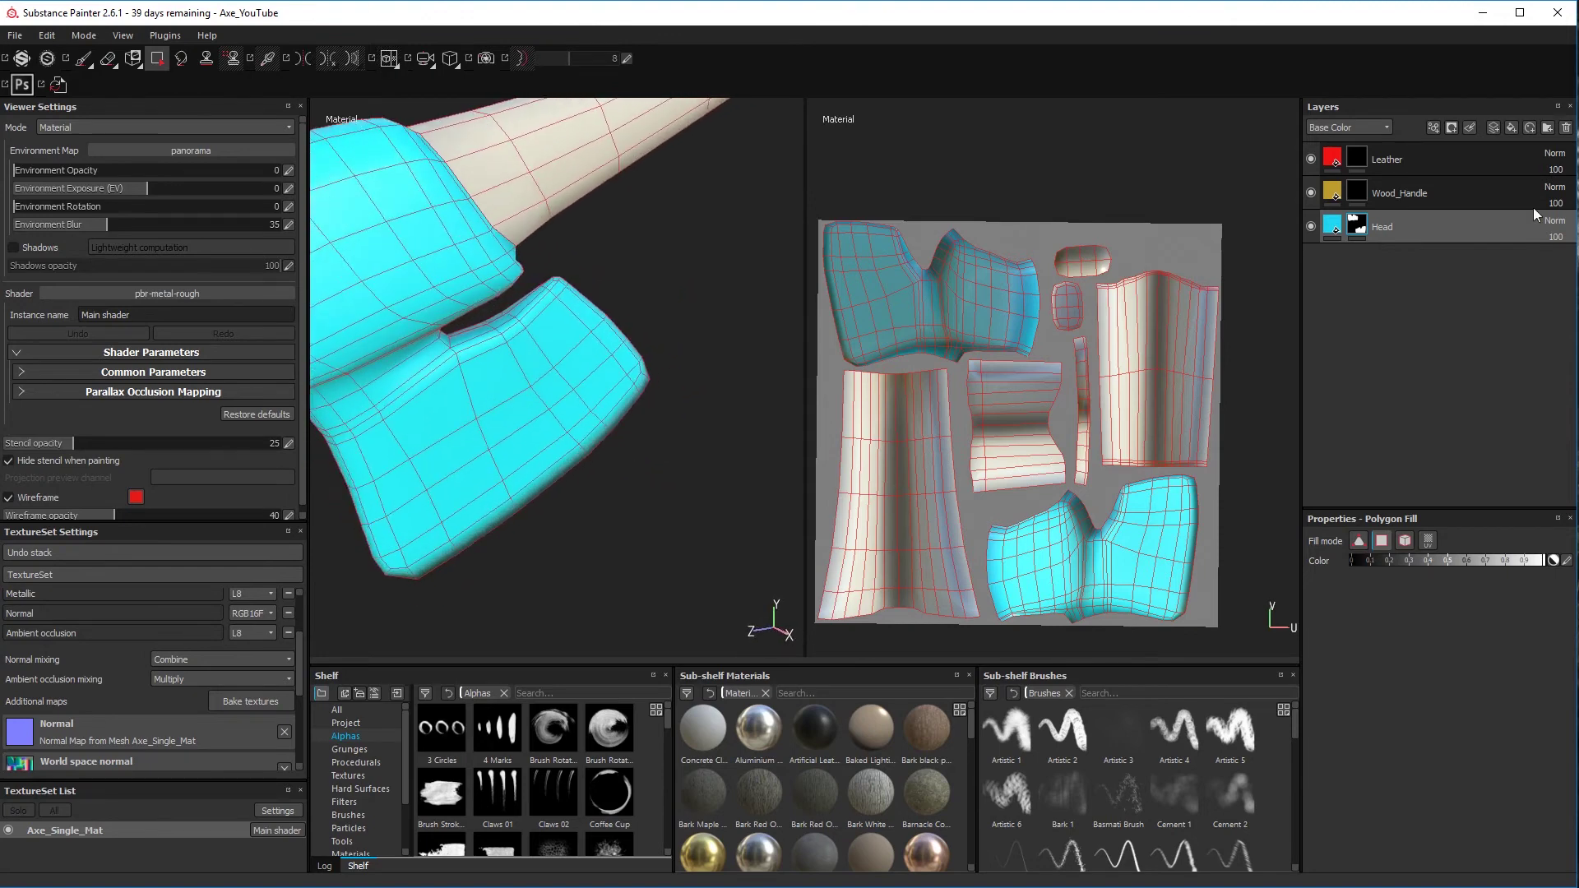
On the Wood_Handle mask, fill the handle's main UV island and tip polygons
click(1362, 192)
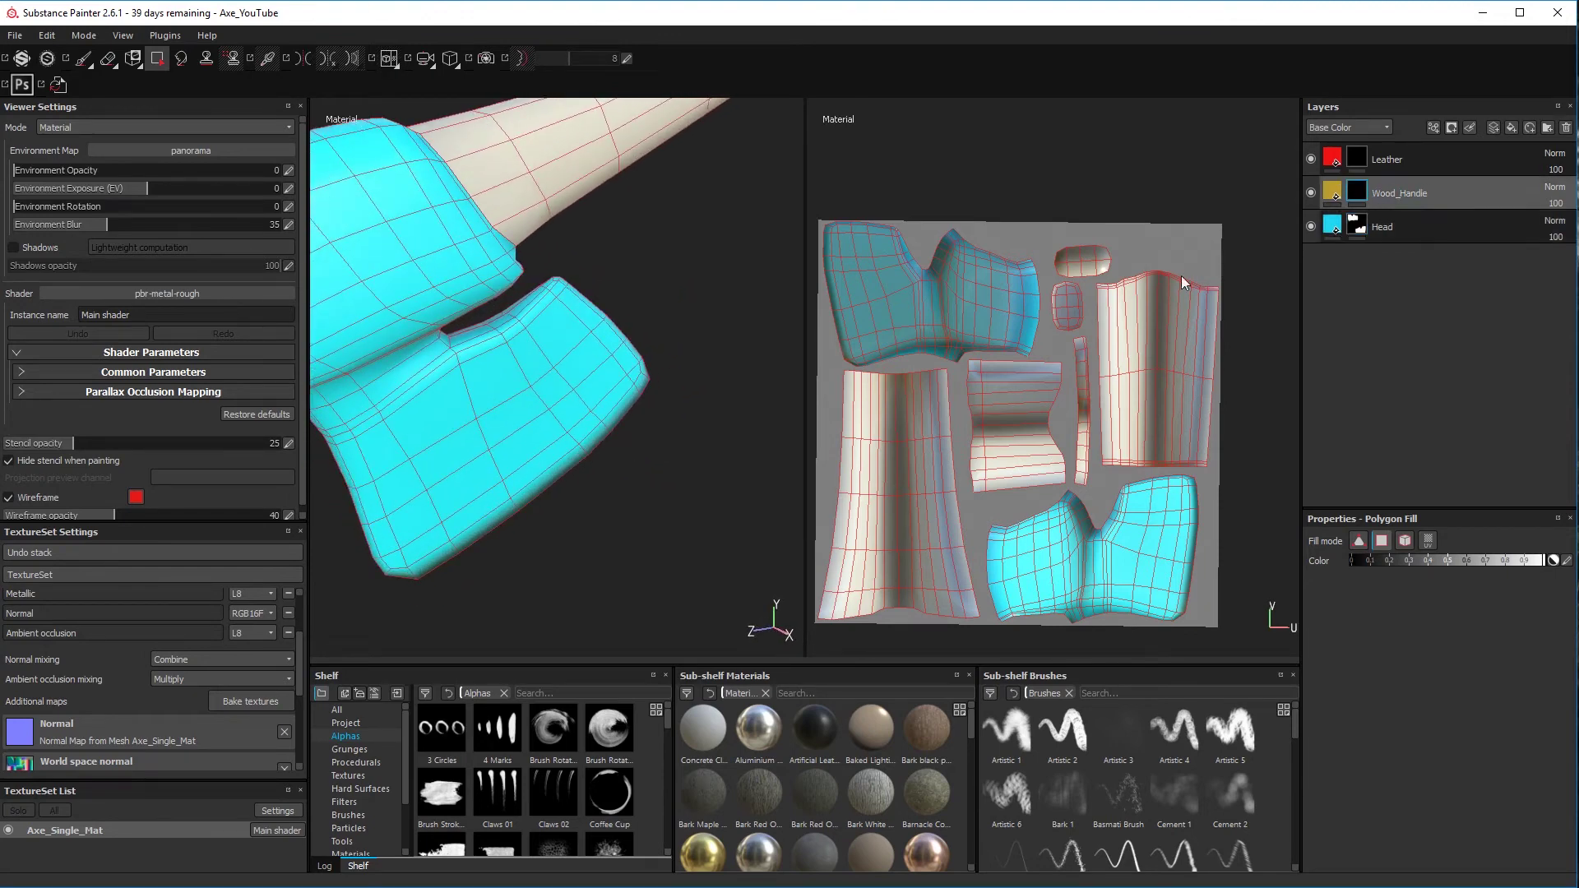
scroll(697, 344, down, 6)
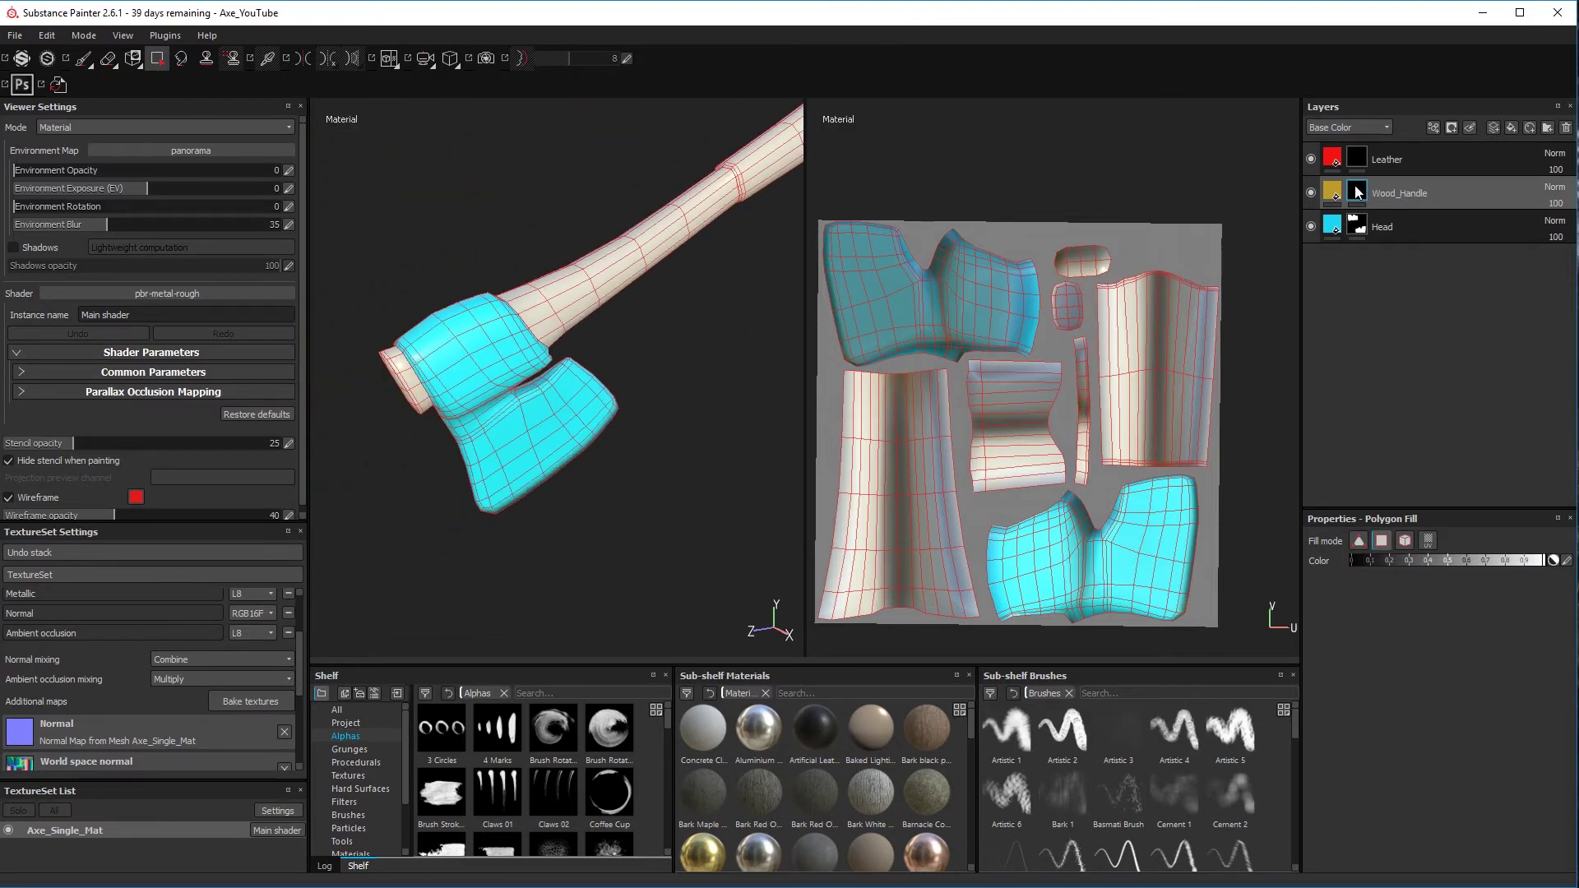
drag(589, 265, 663, 295)
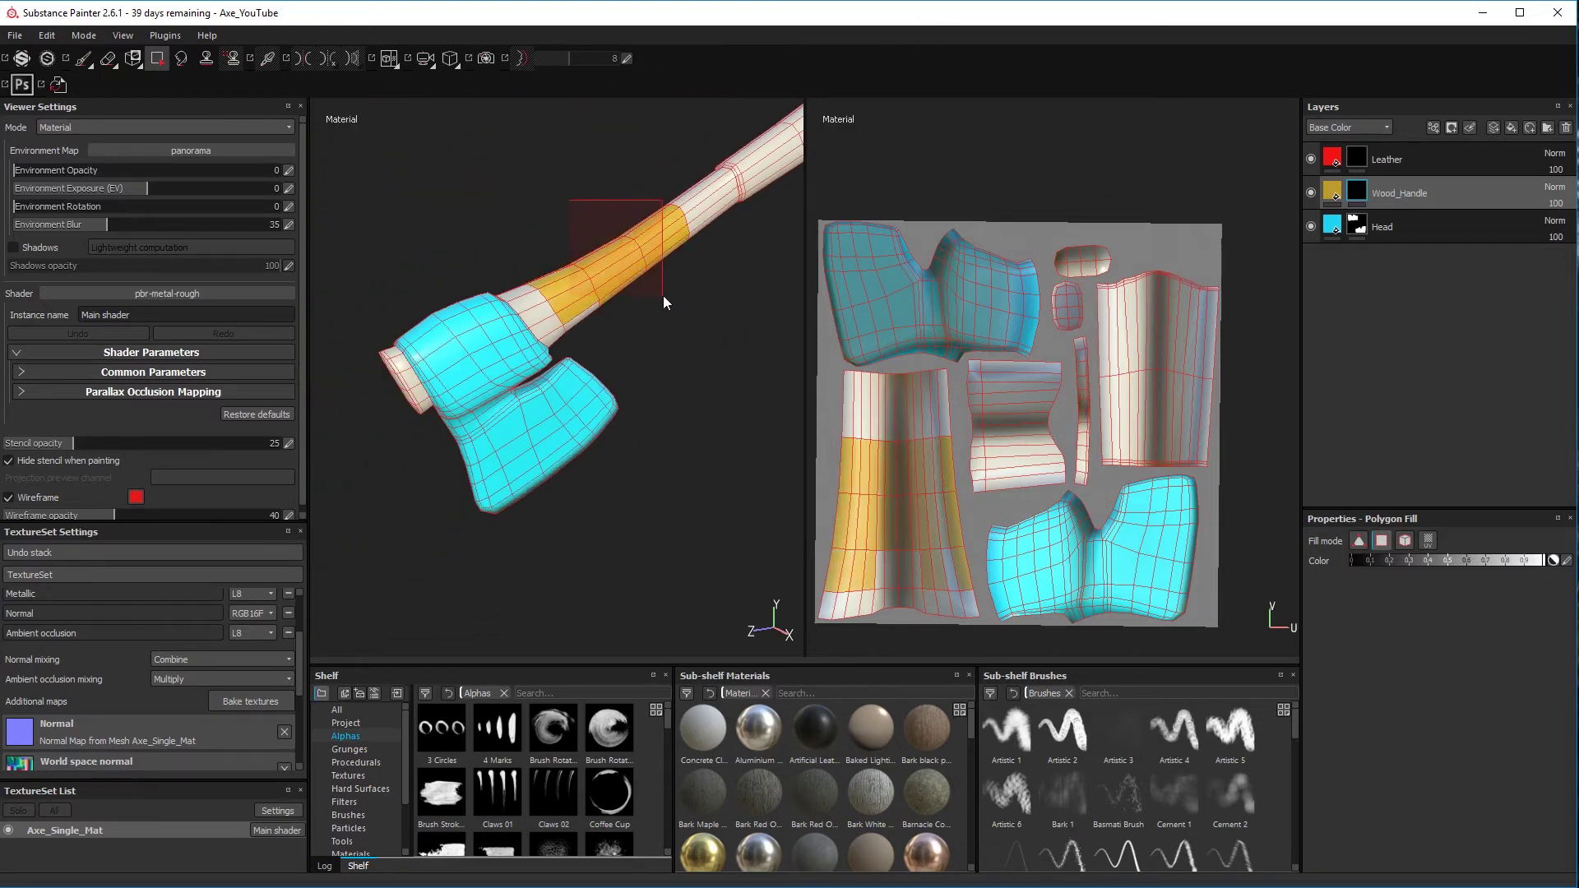
drag(830, 372, 939, 438)
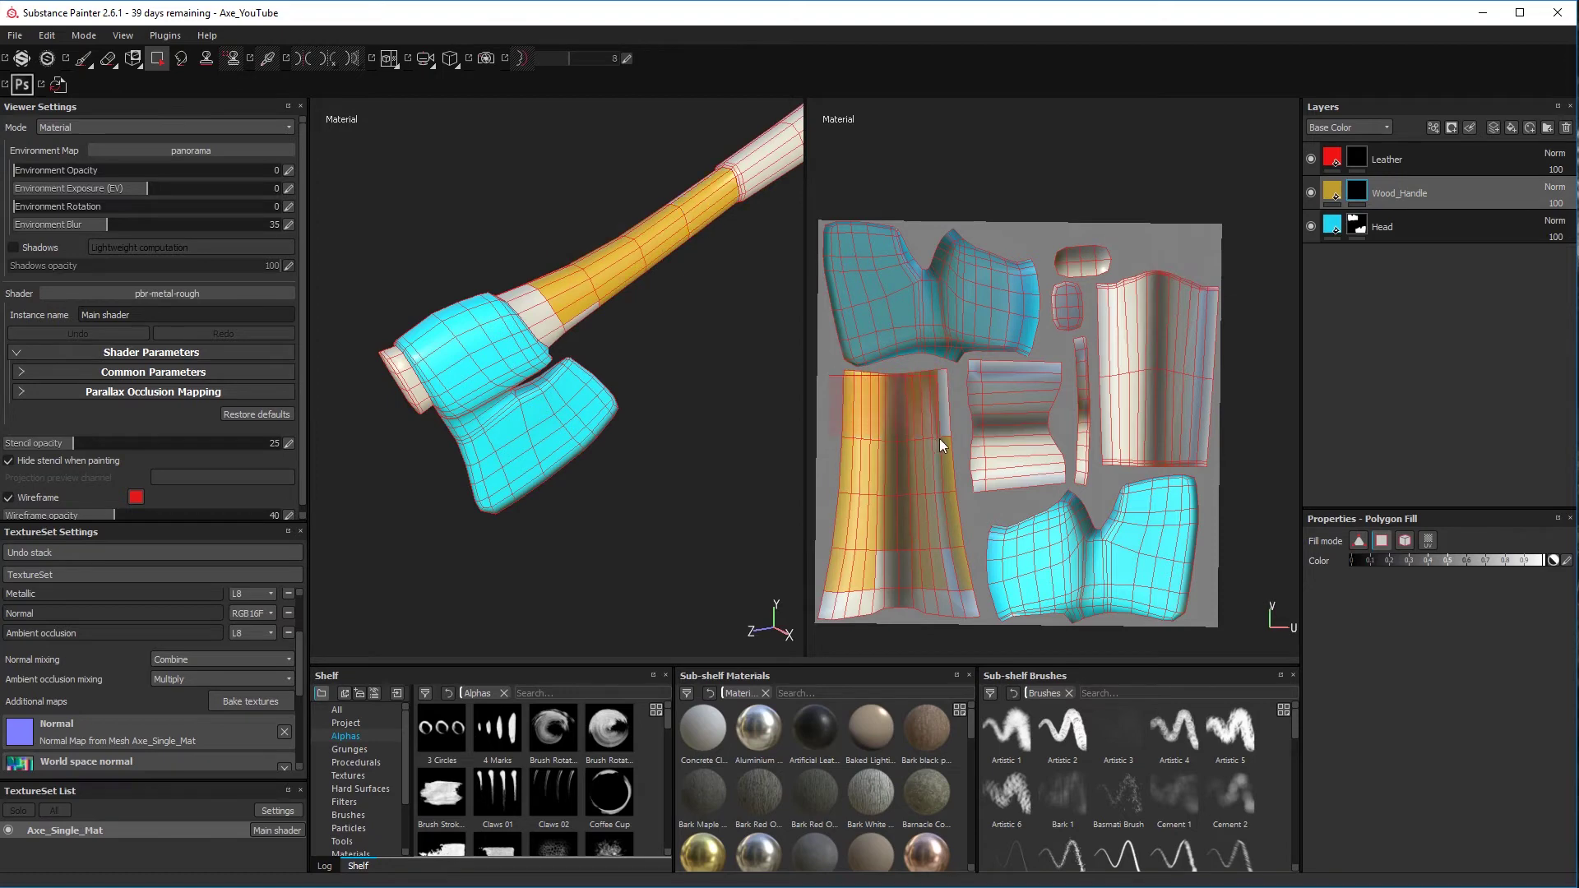
drag(821, 568, 979, 615)
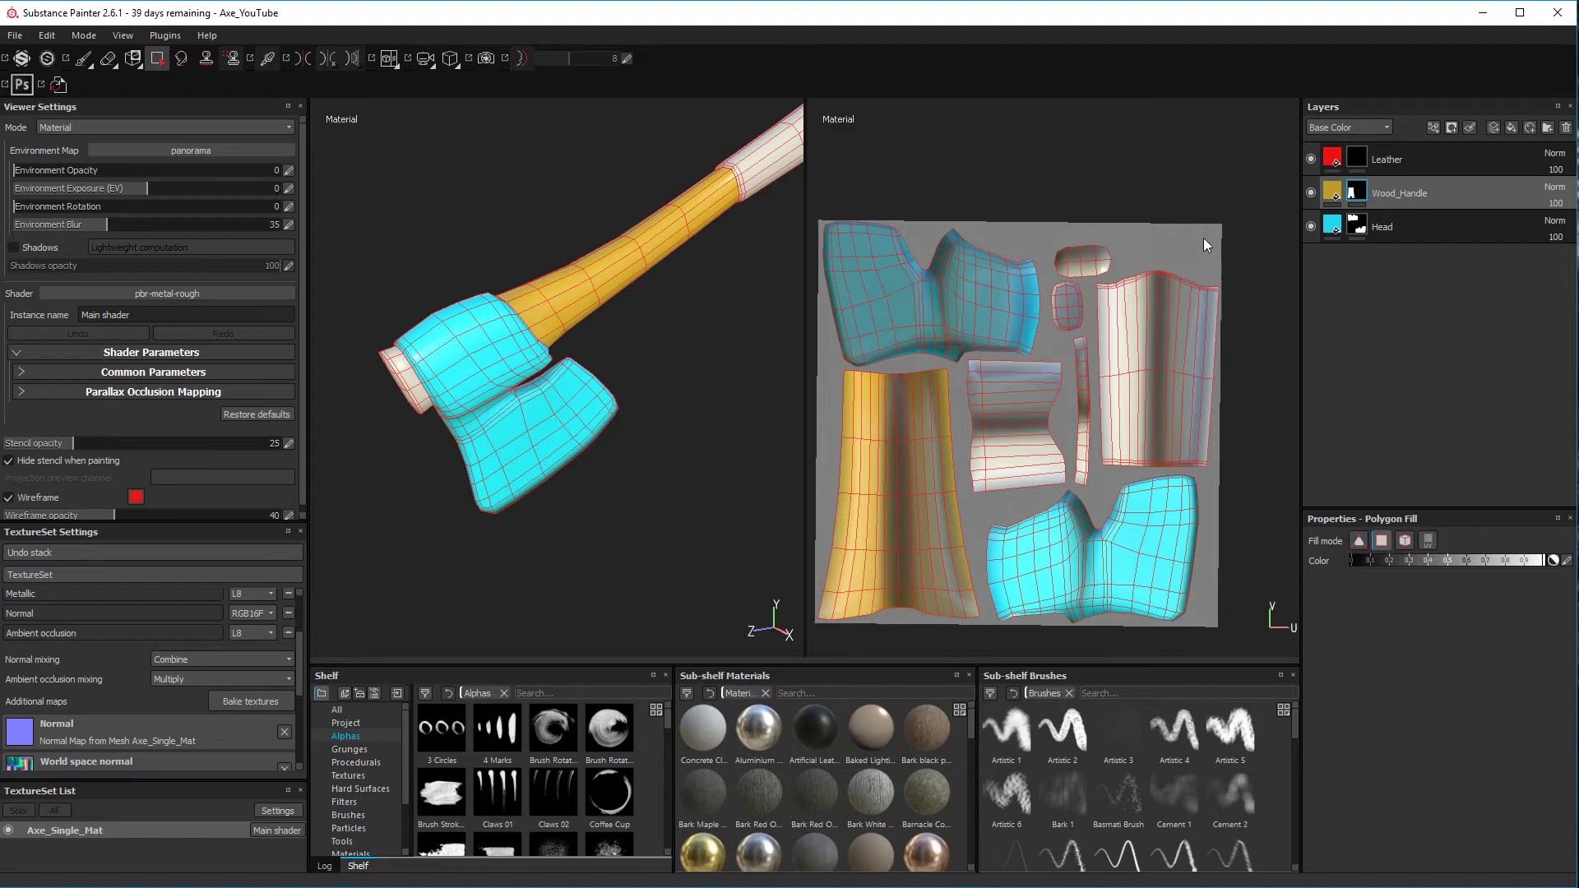
middle_drag(1135, 430, 1075, 430)
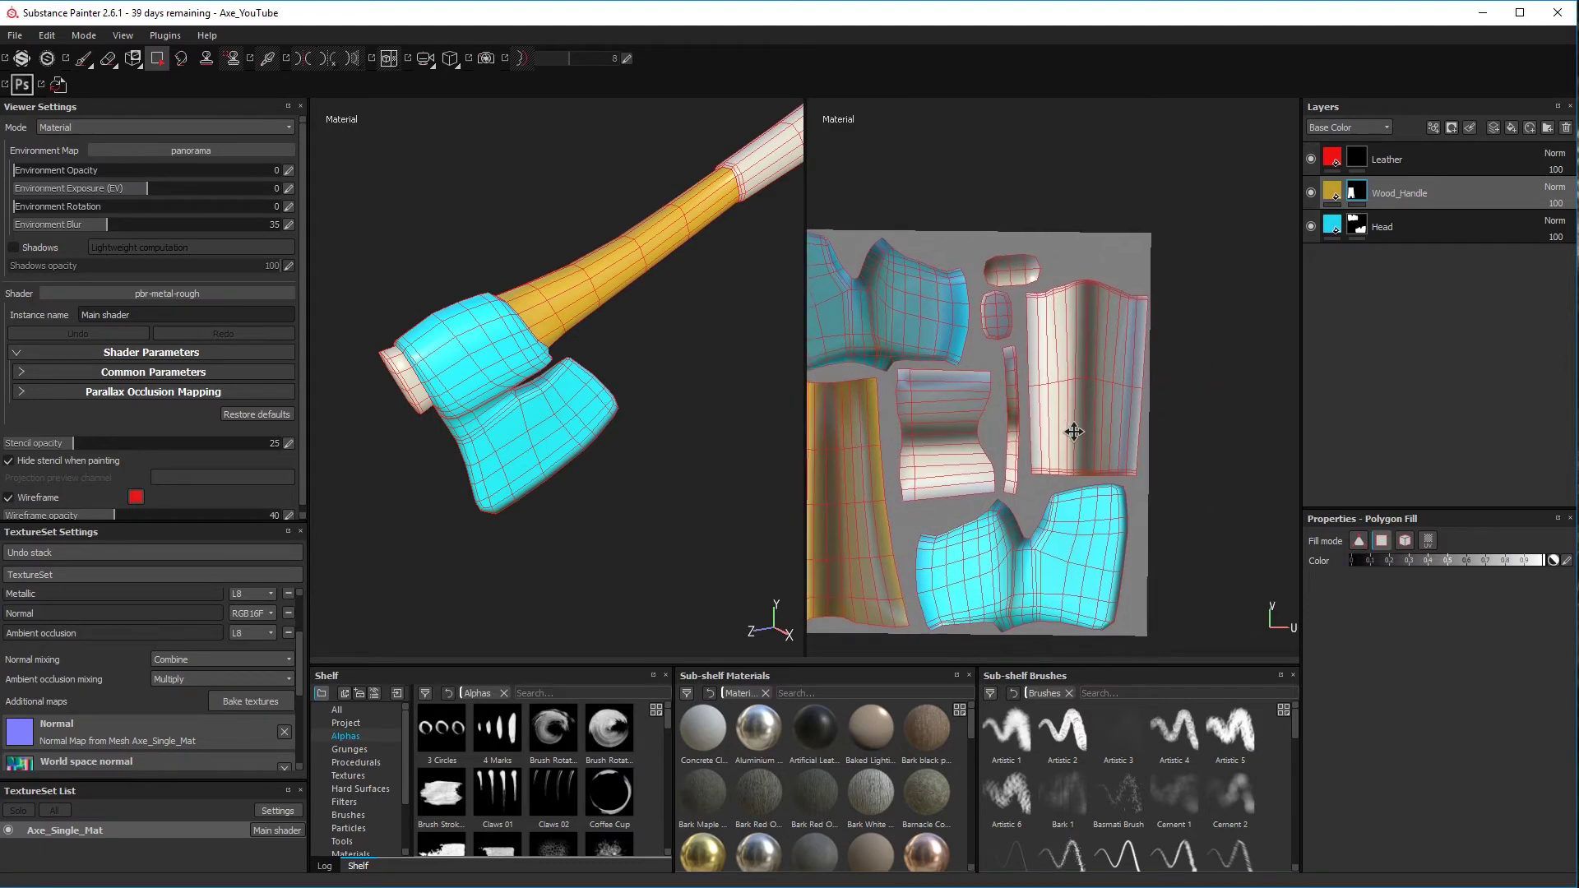
scroll(701, 367, up, 5)
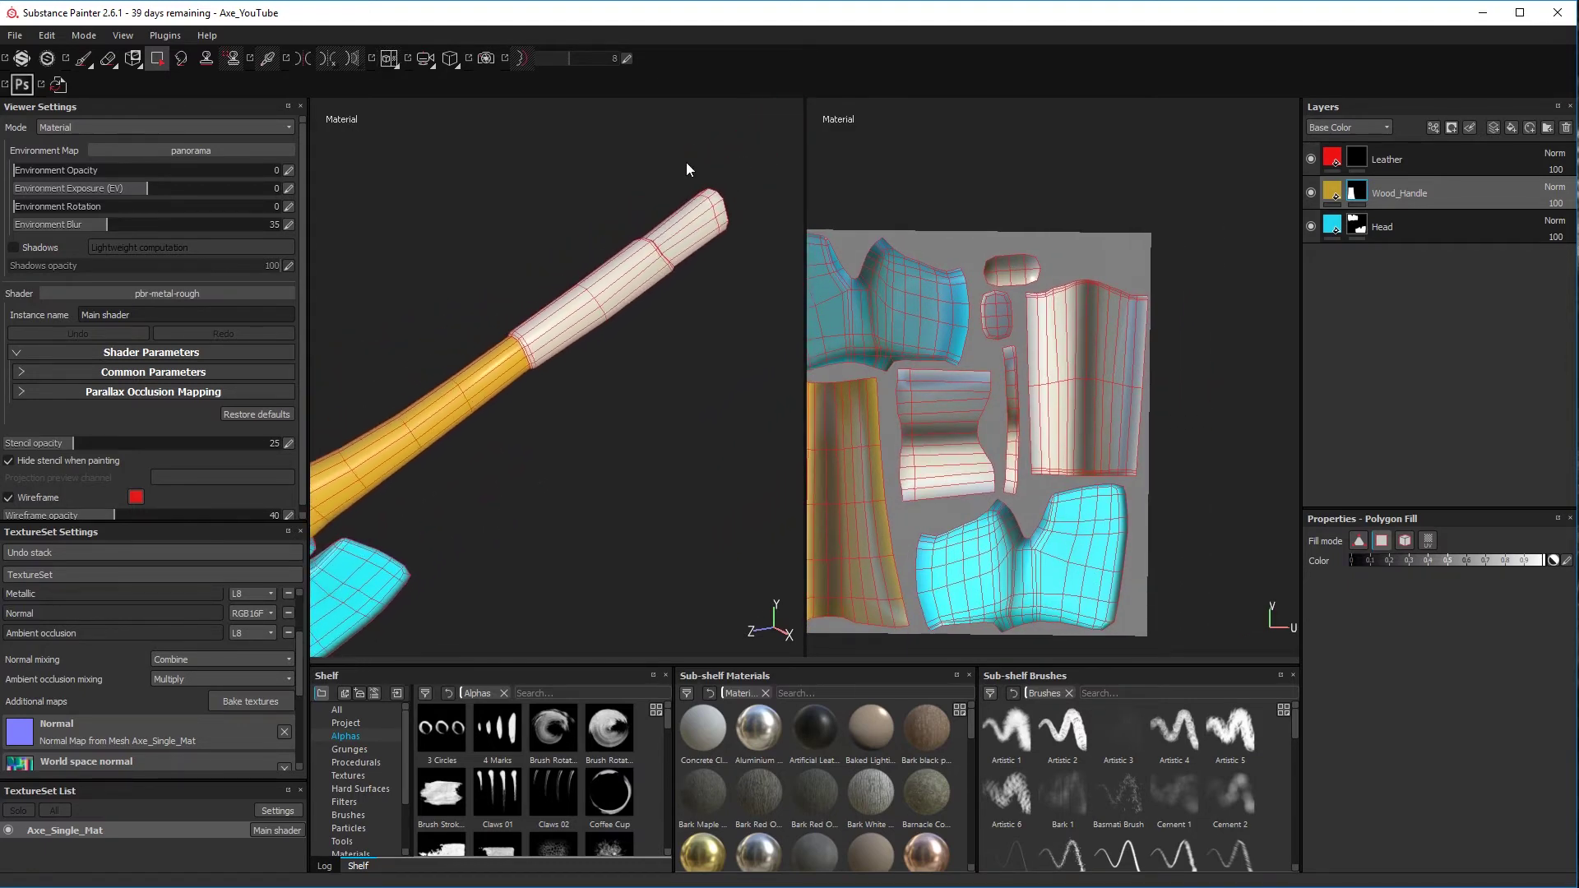
drag(695, 134, 770, 269)
alt+drag(755, 355, 522, 318)
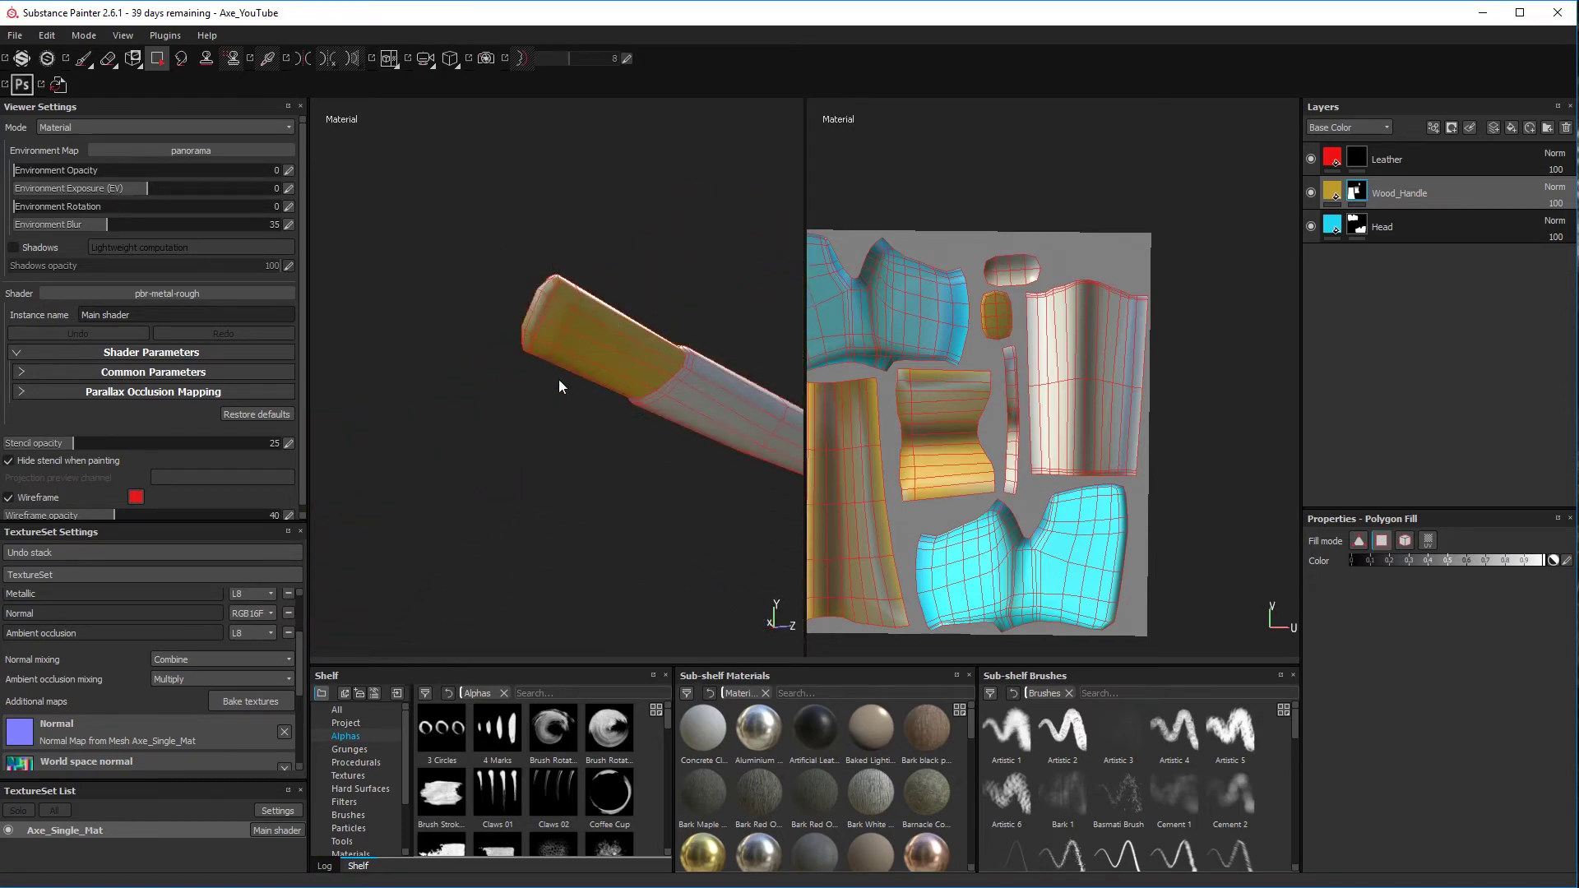
Fill the handle end beside the head and the butt end's thin UV strip
alt+drag(553, 447, 1182, 457)
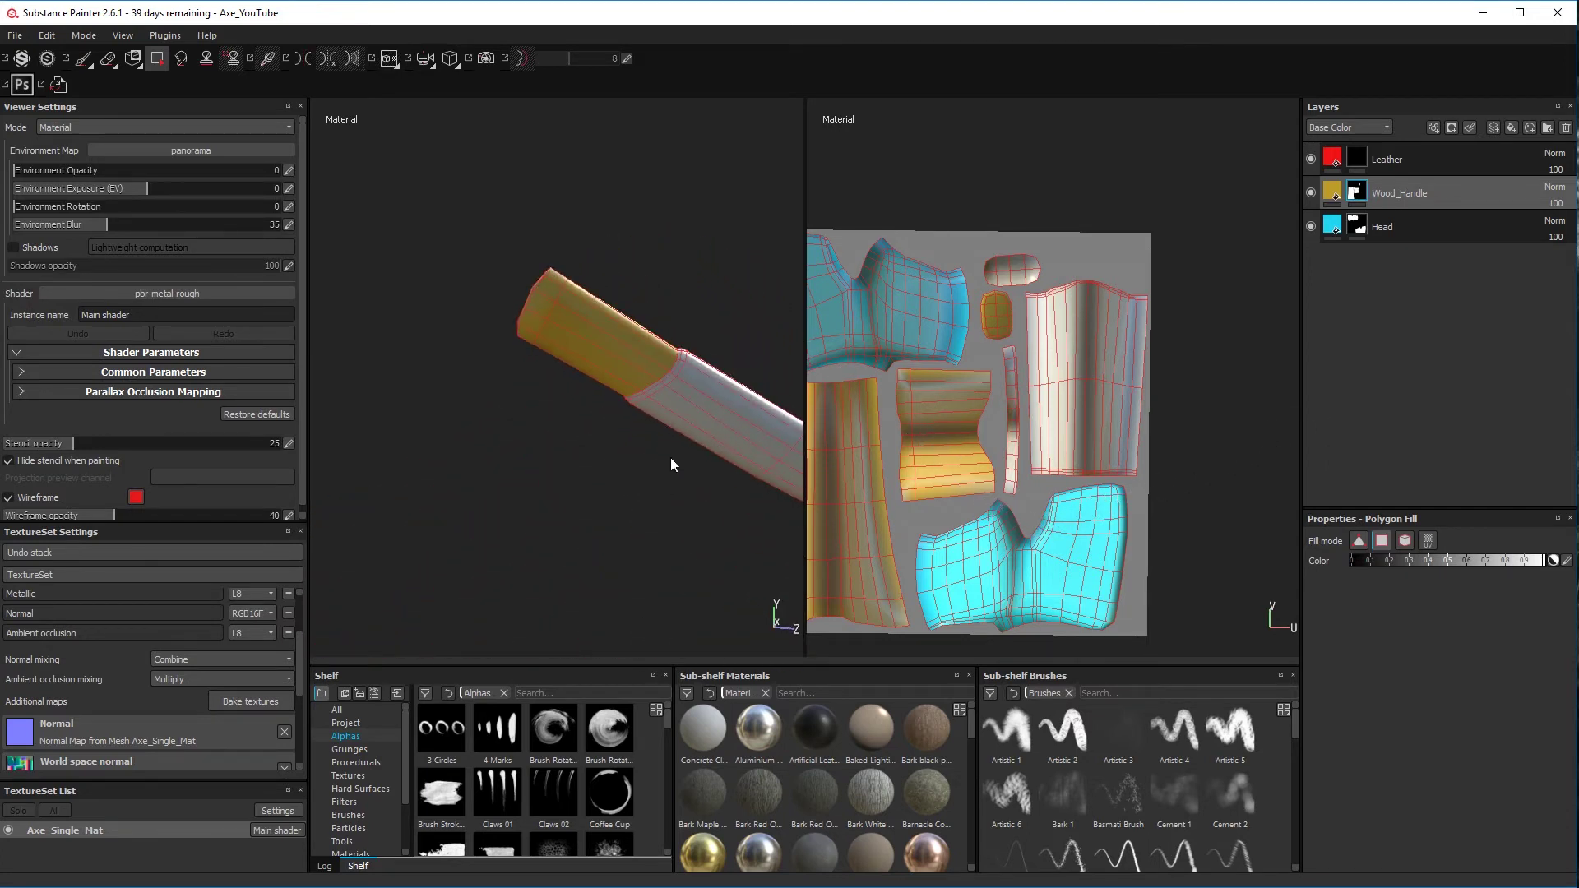
scroll(662, 438, up, 5)
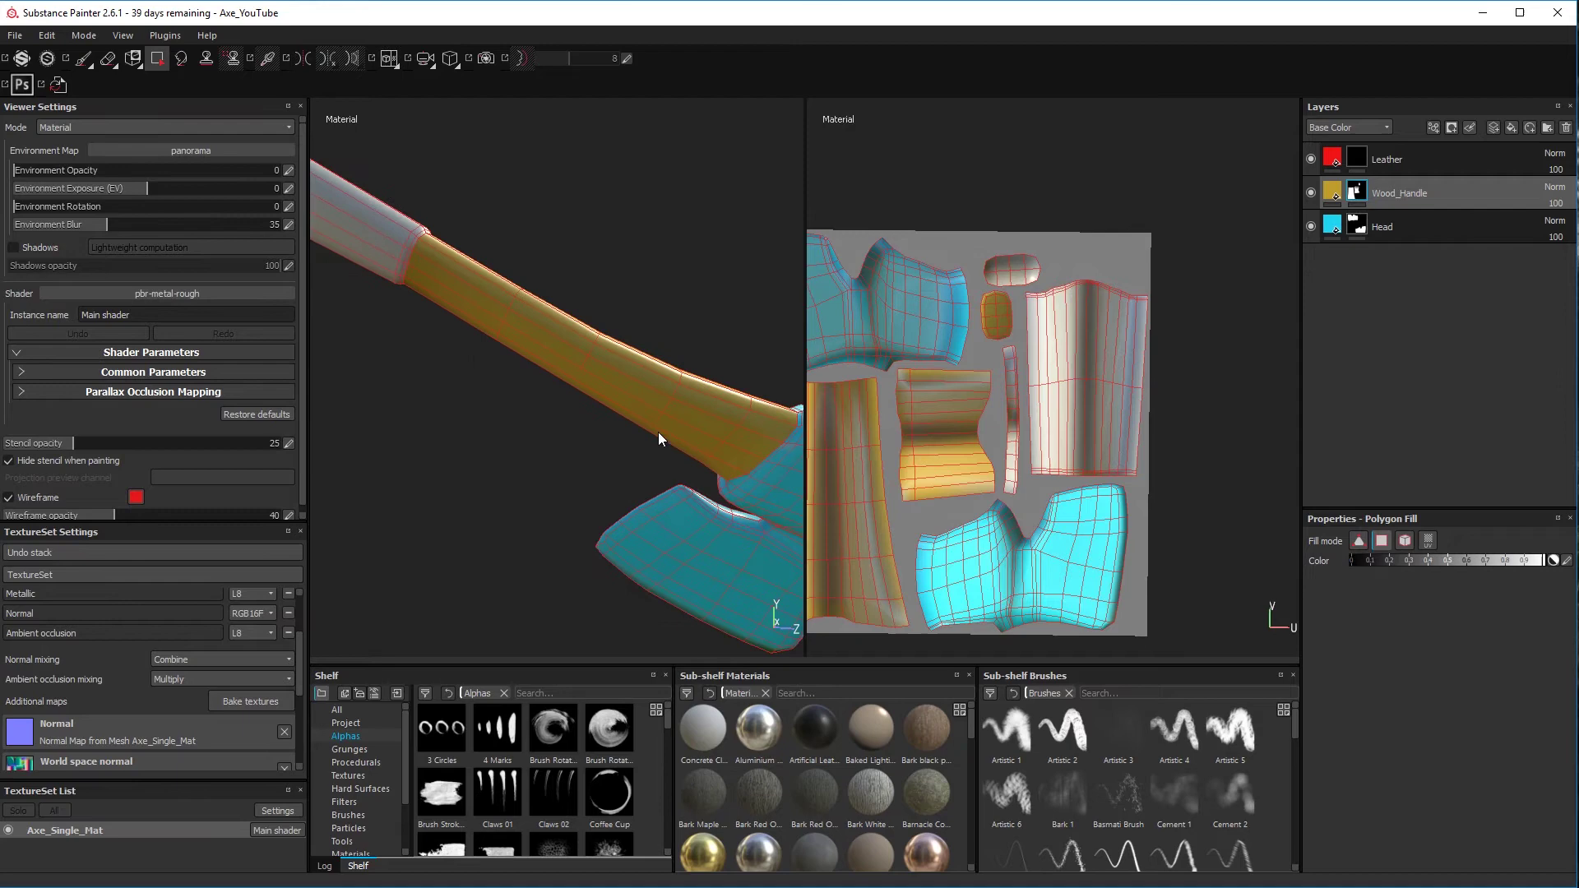
alt+drag(582, 378, 727, 438)
drag(713, 352, 699, 334)
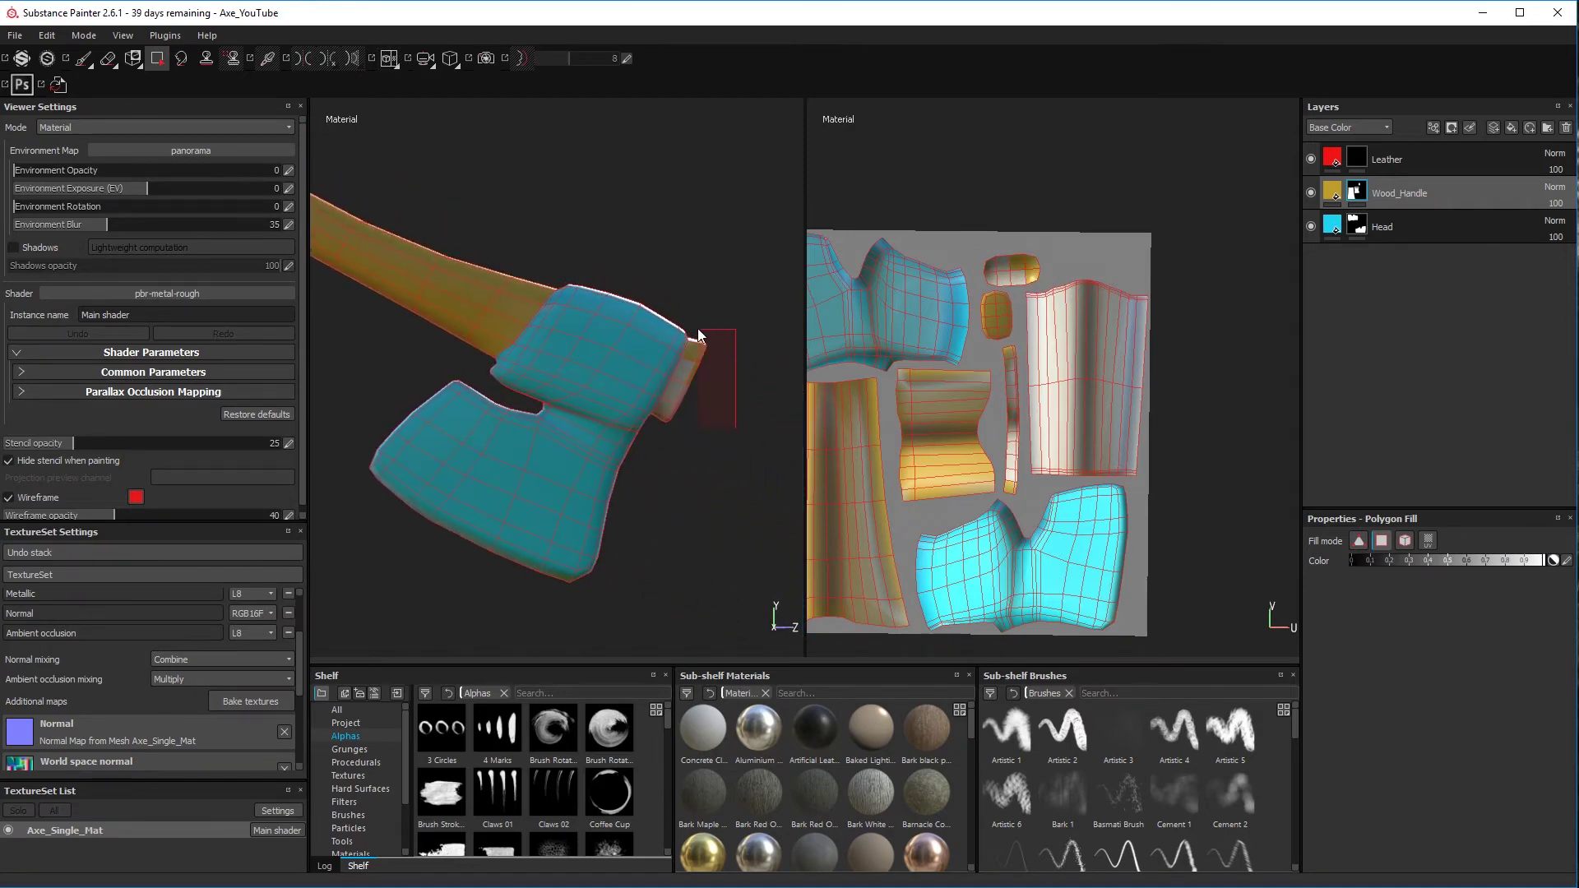
drag(697, 438, 681, 379)
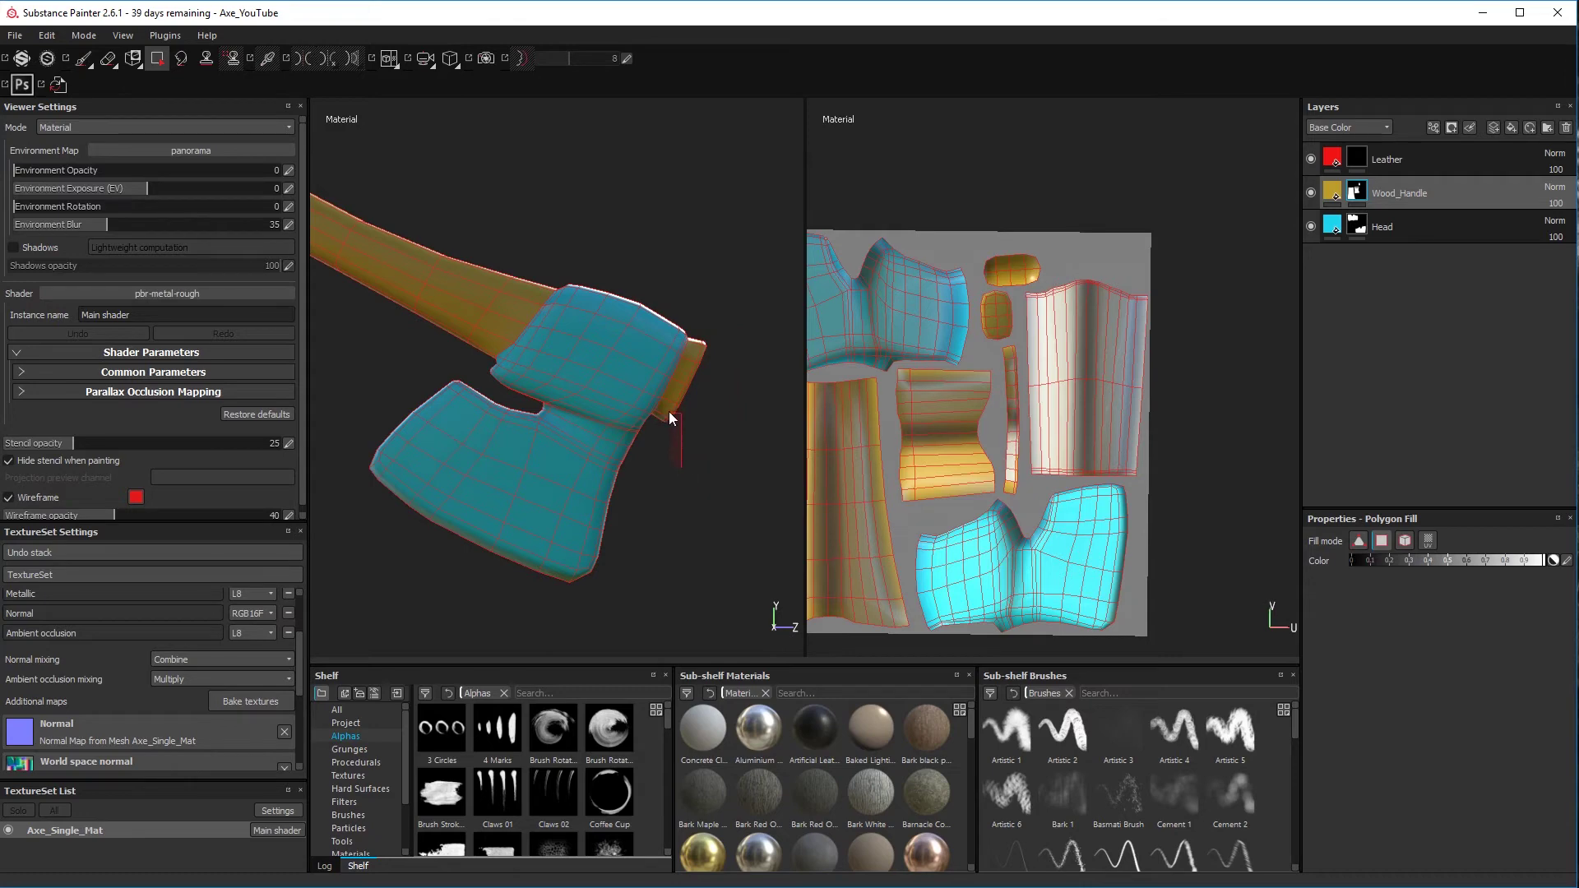
alt+drag(714, 519, 356, 448)
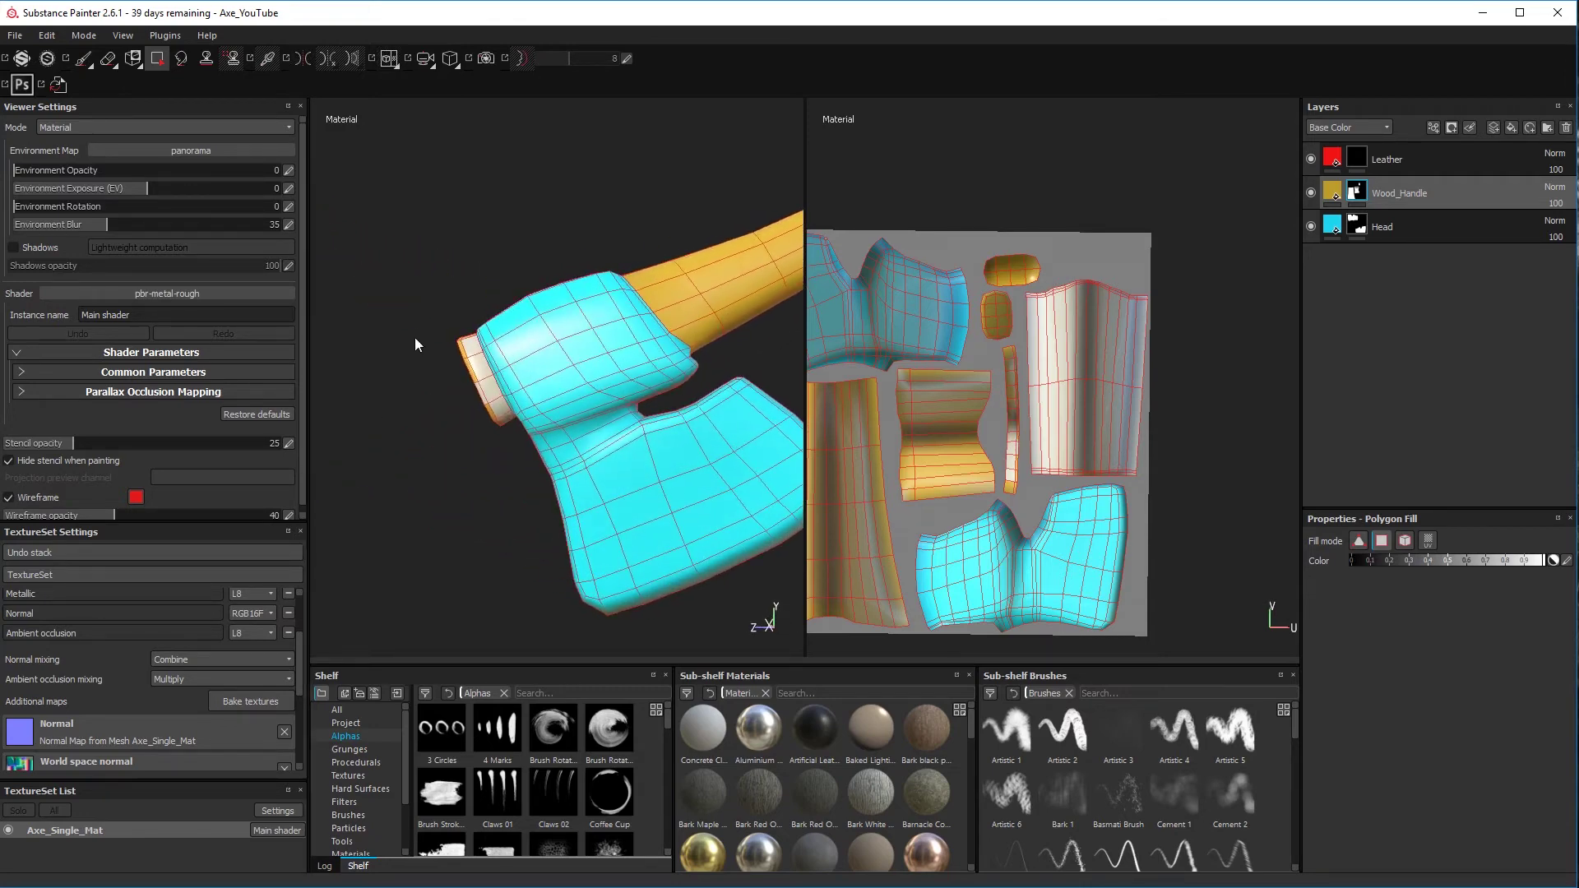
mouse_move(414, 339)
alt+mouse_down()
mouse_move(447, 356)
mouse_move(421, 346)
alt+mouse_up()
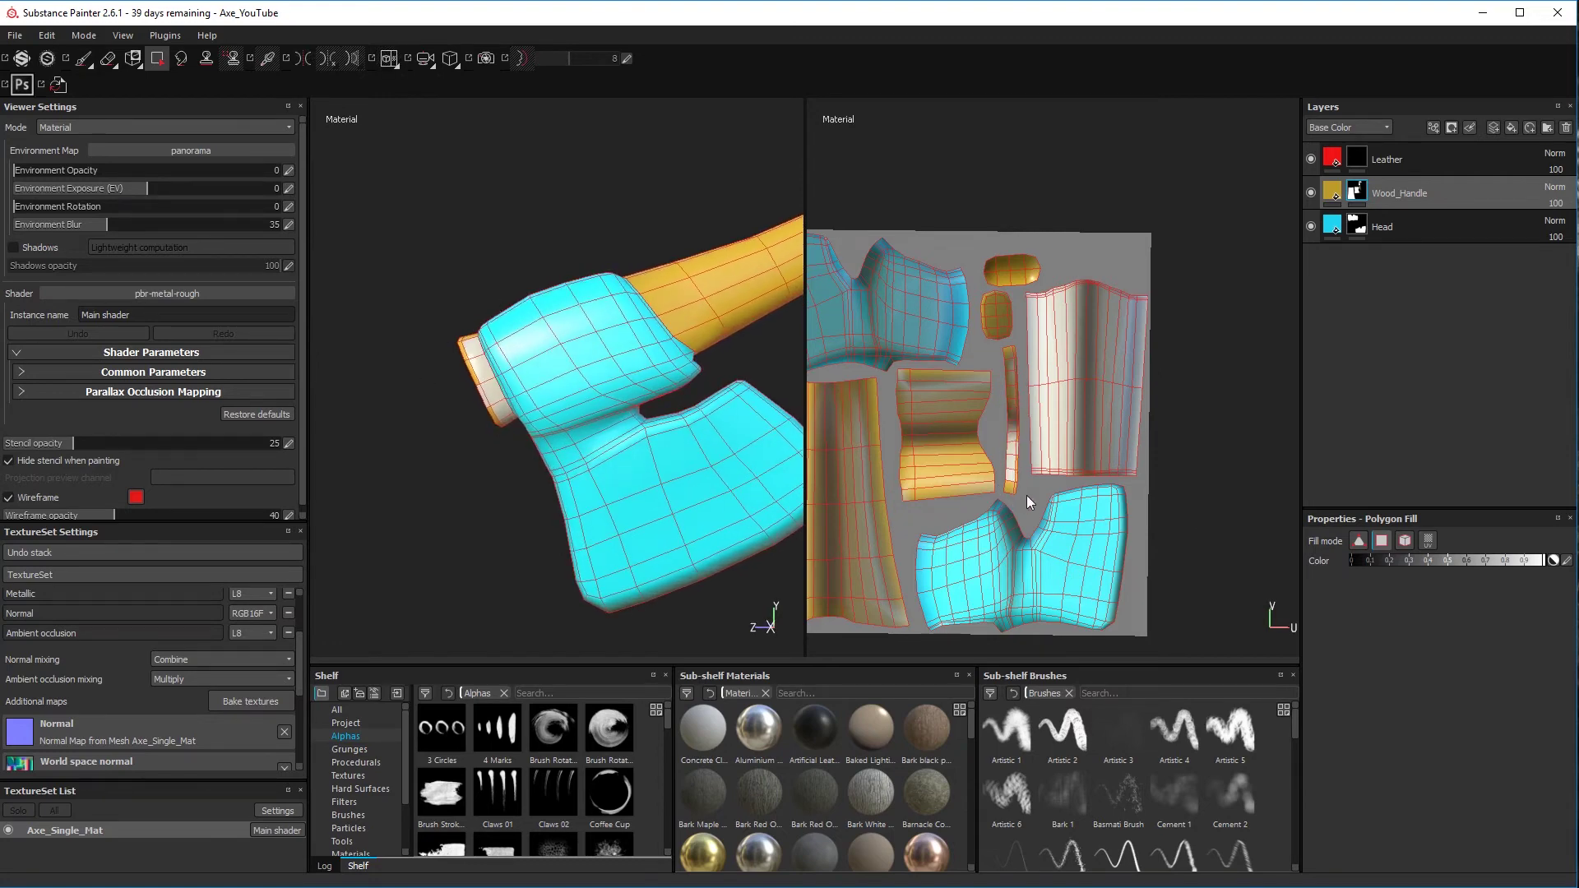
click(1009, 449)
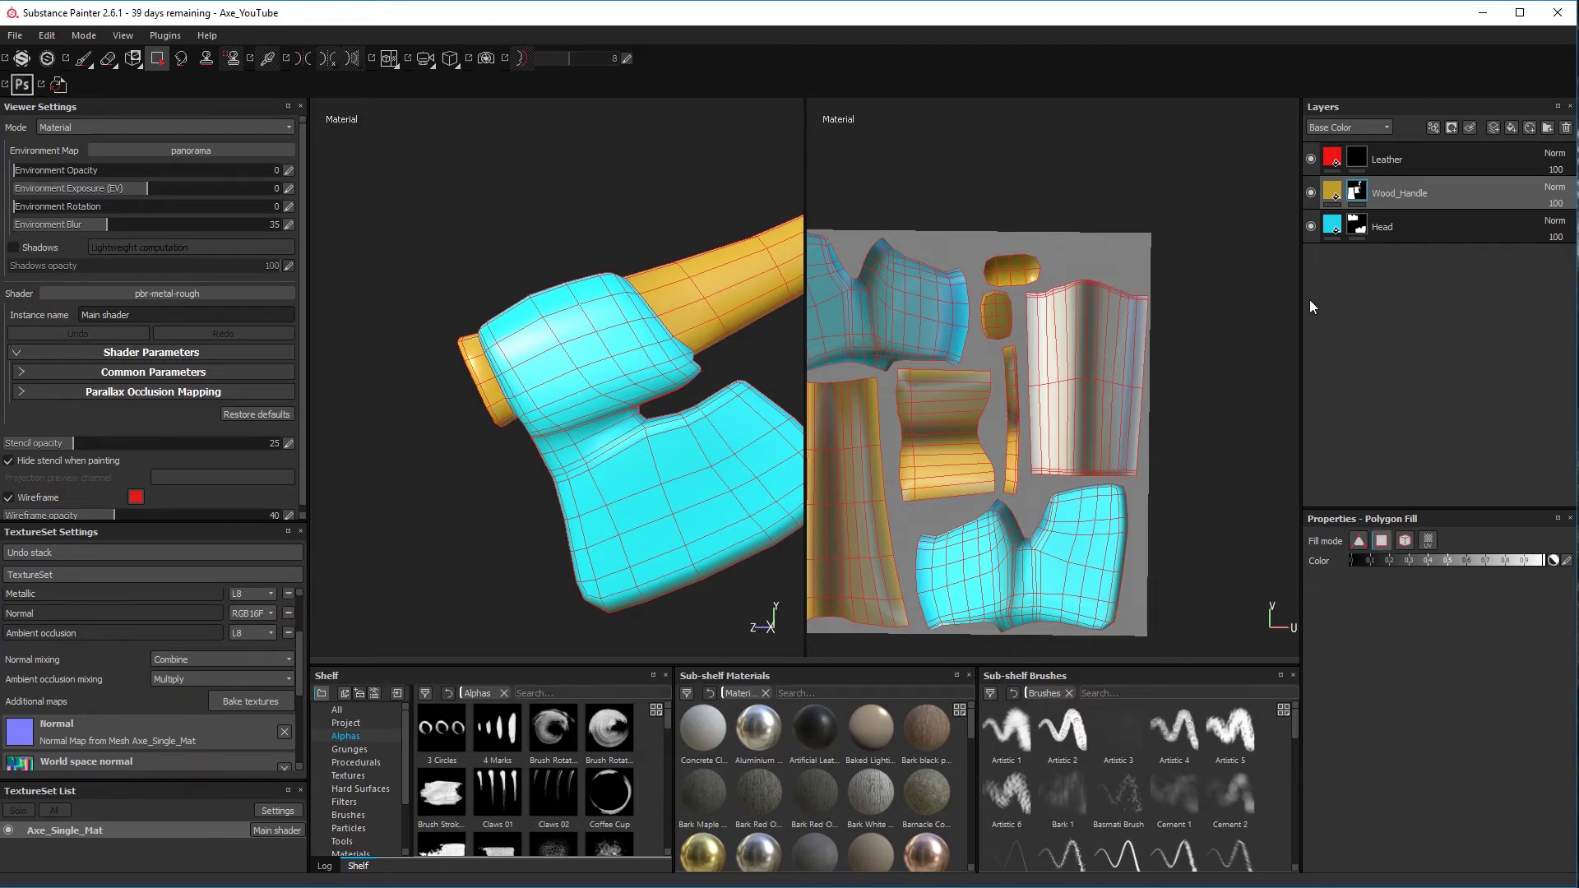
On the Leather mask, fill the tall grip-band UV island
click(1362, 152)
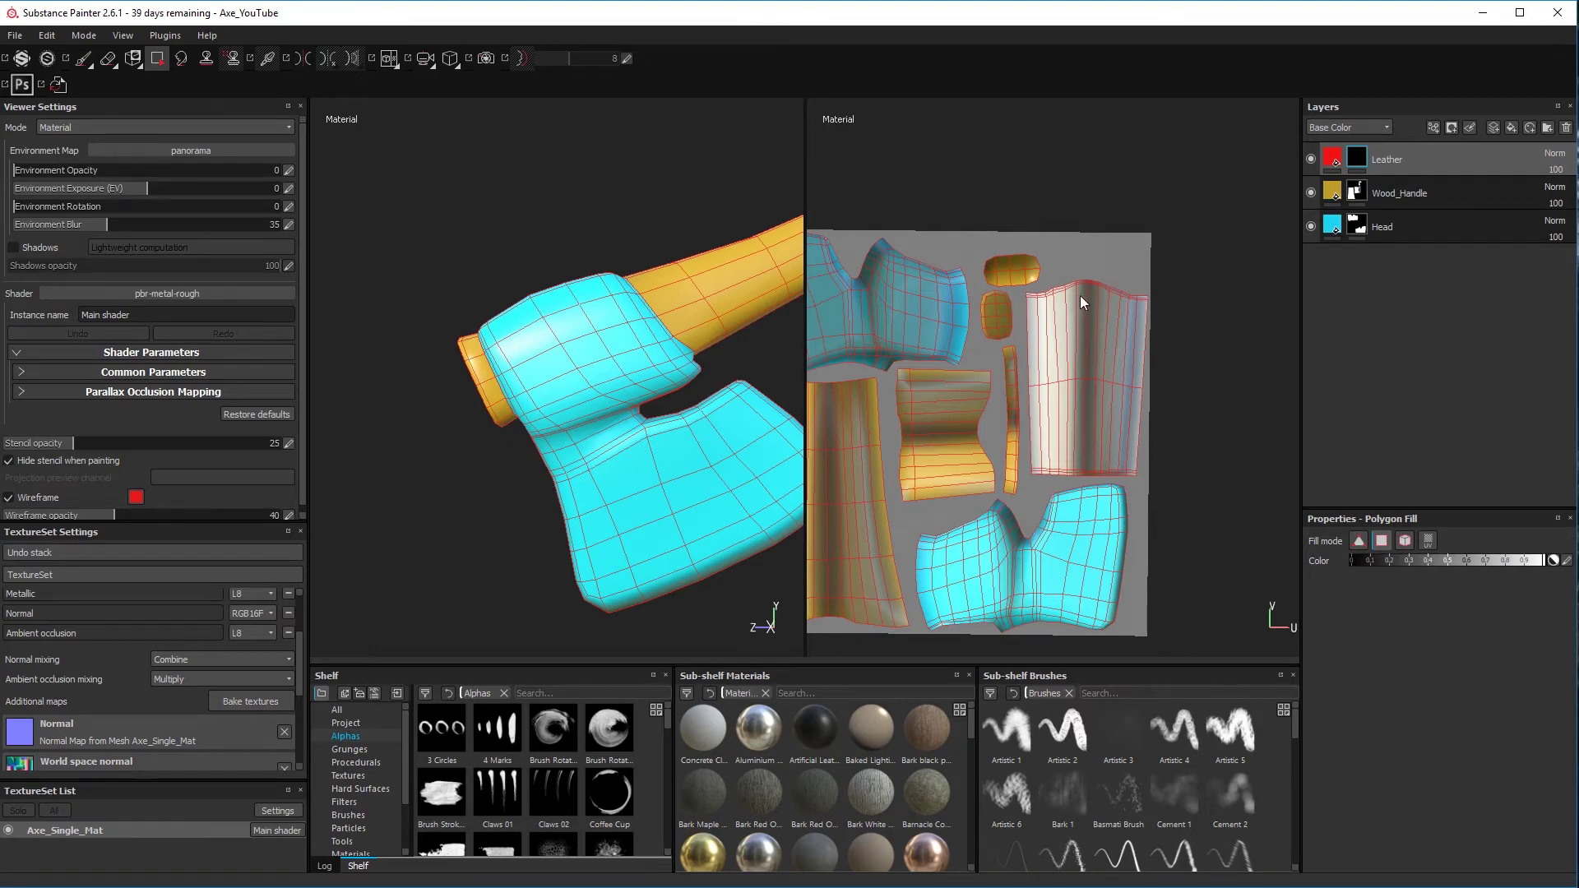
click(1131, 428)
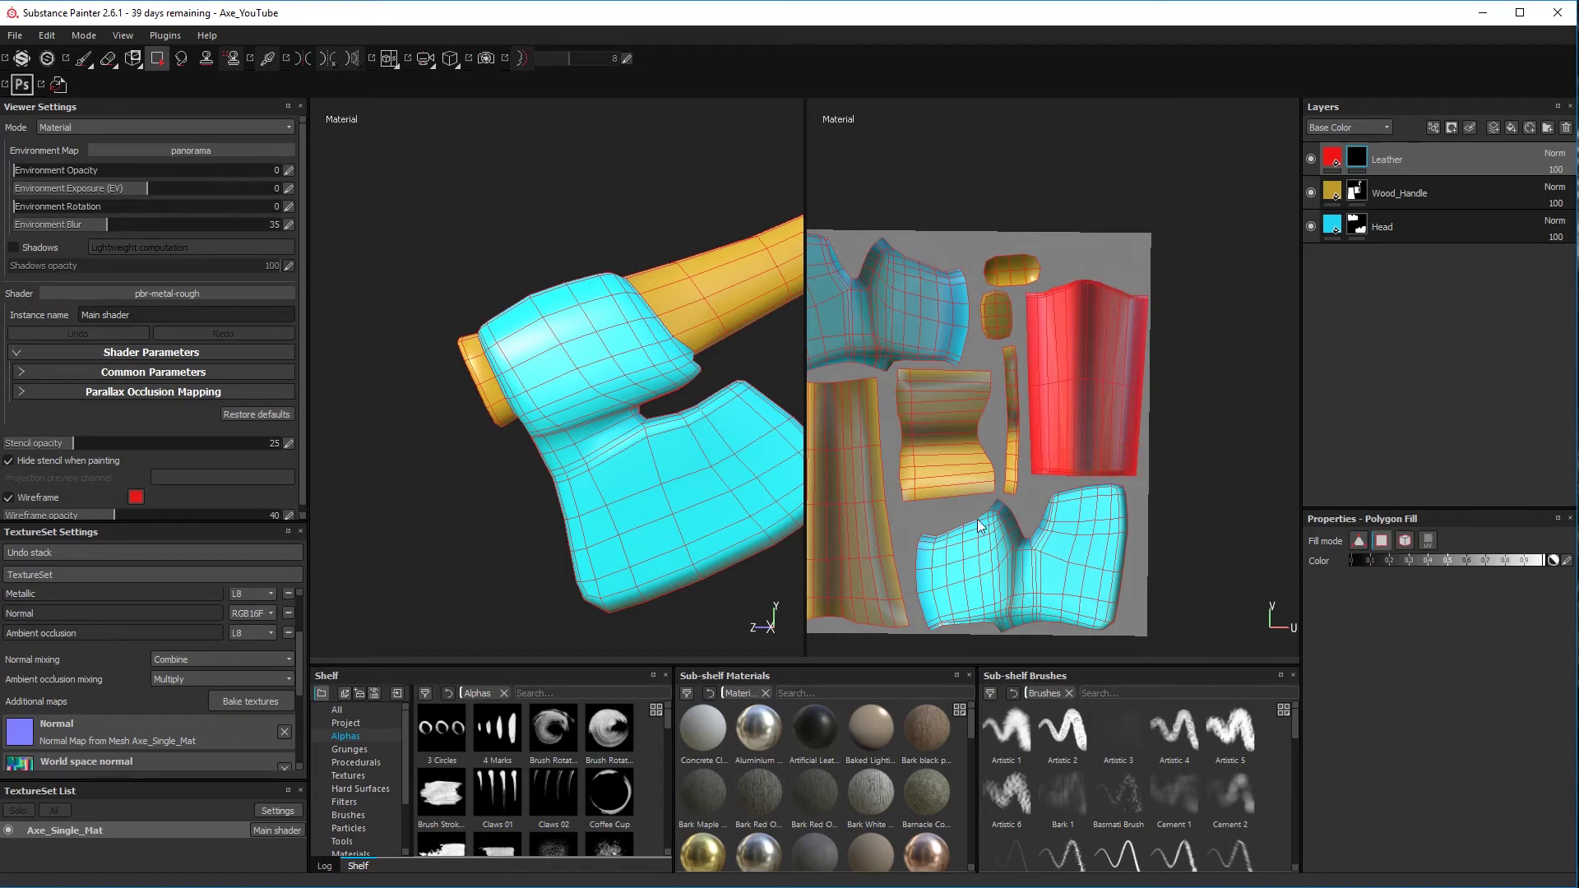
Switch the viewport to 3D only, frame the whole axe, and briefly check the Head layer mask
click(398, 66)
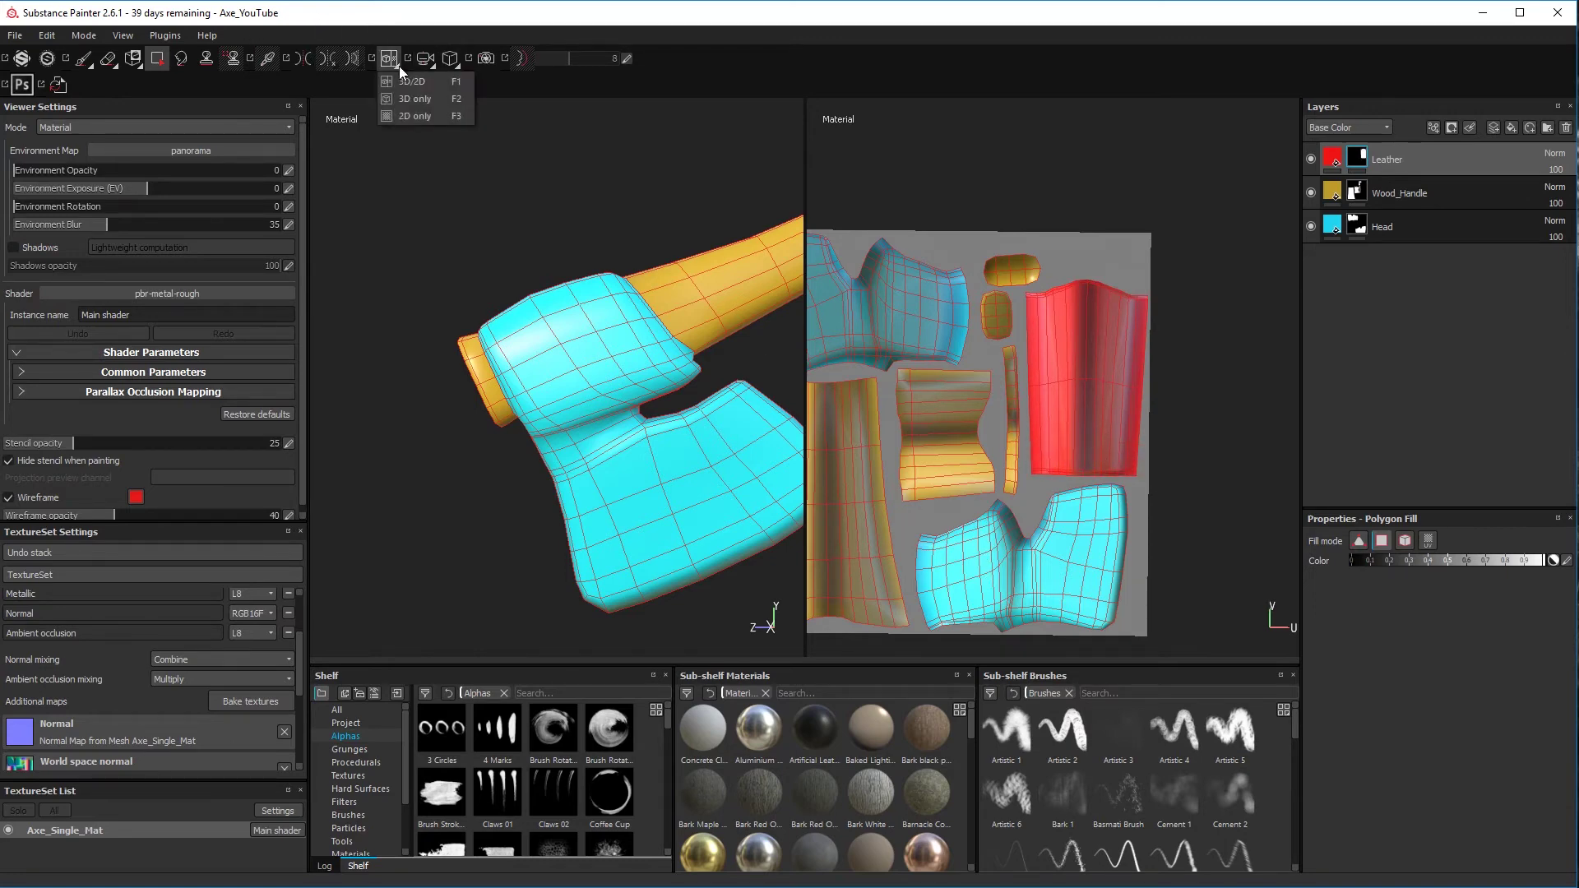
click(416, 99)
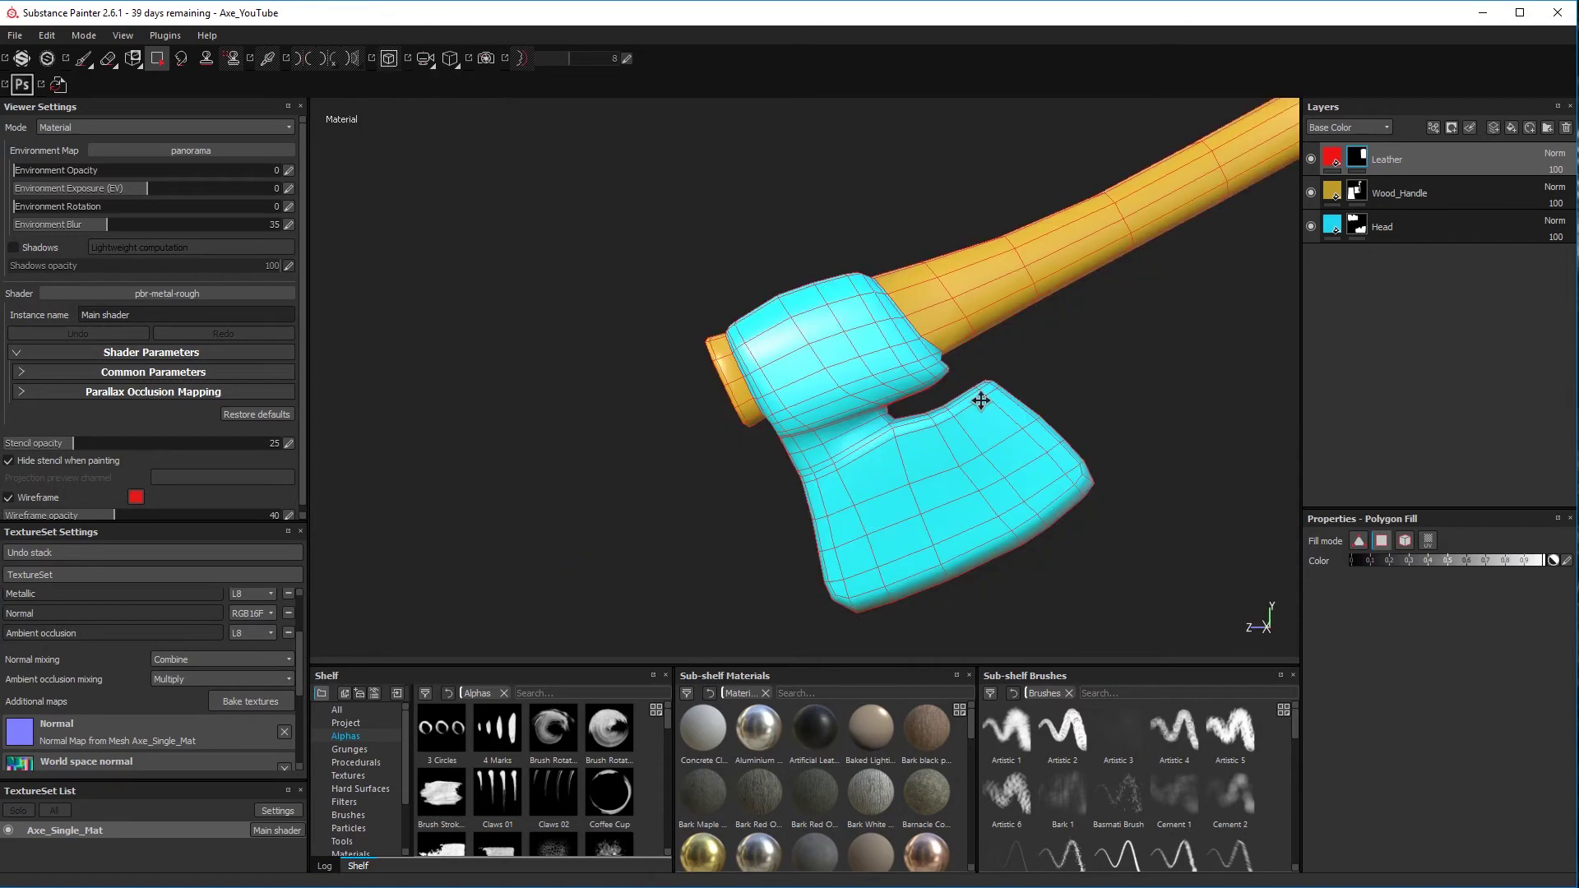
scroll(963, 482, up, 4)
scroll(975, 460, down, 4)
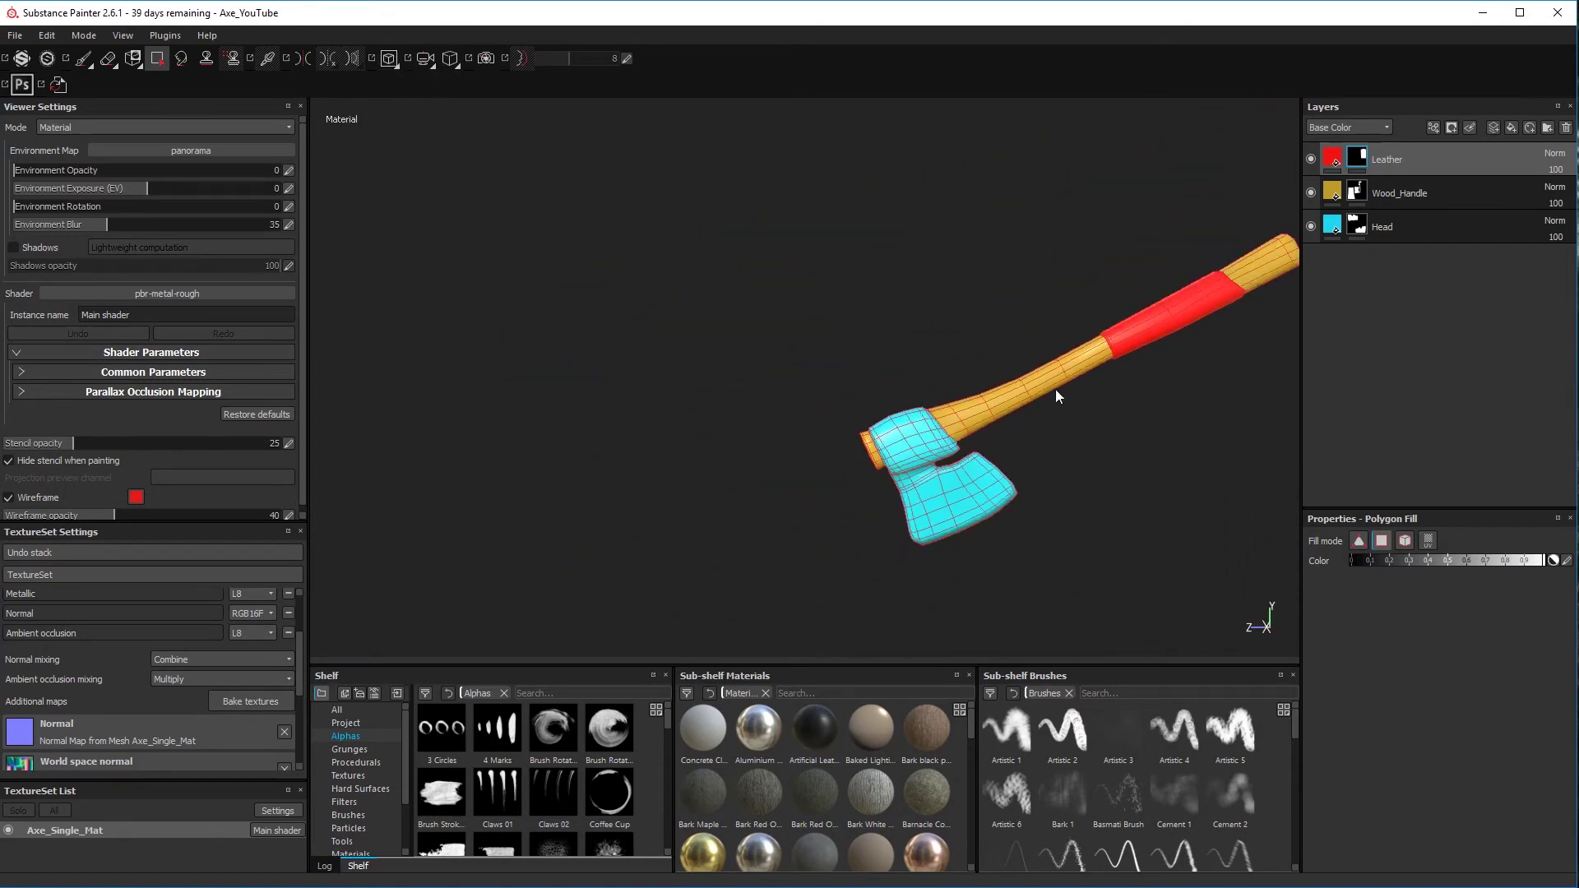
middle_drag(1020, 413, 716, 500)
alt+drag(716, 499, 650, 514)
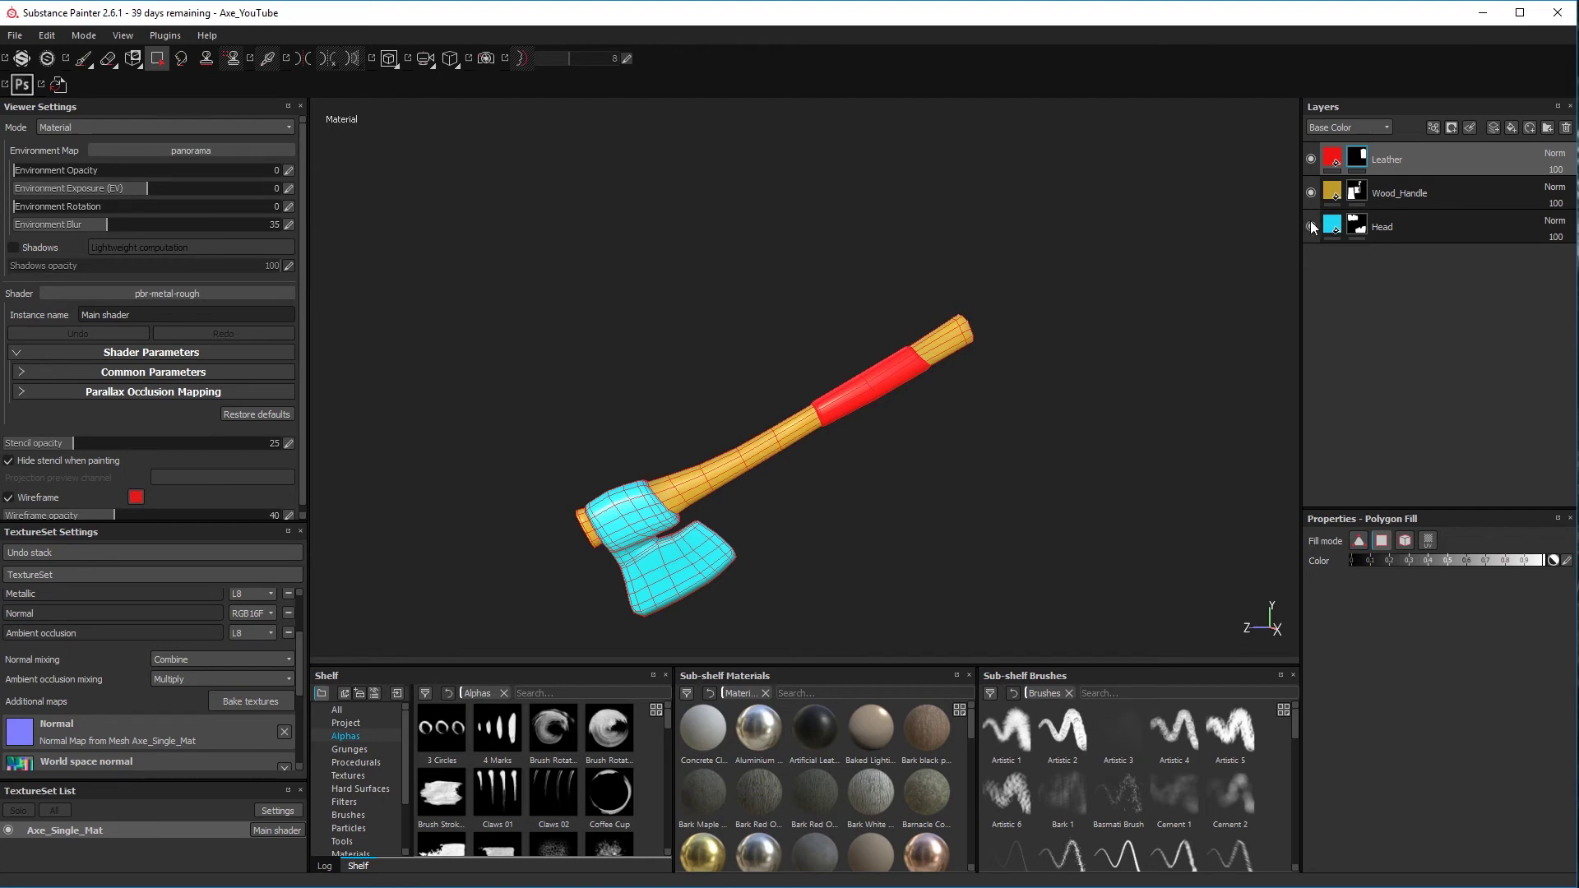
alt+drag(865, 547, 911, 504)
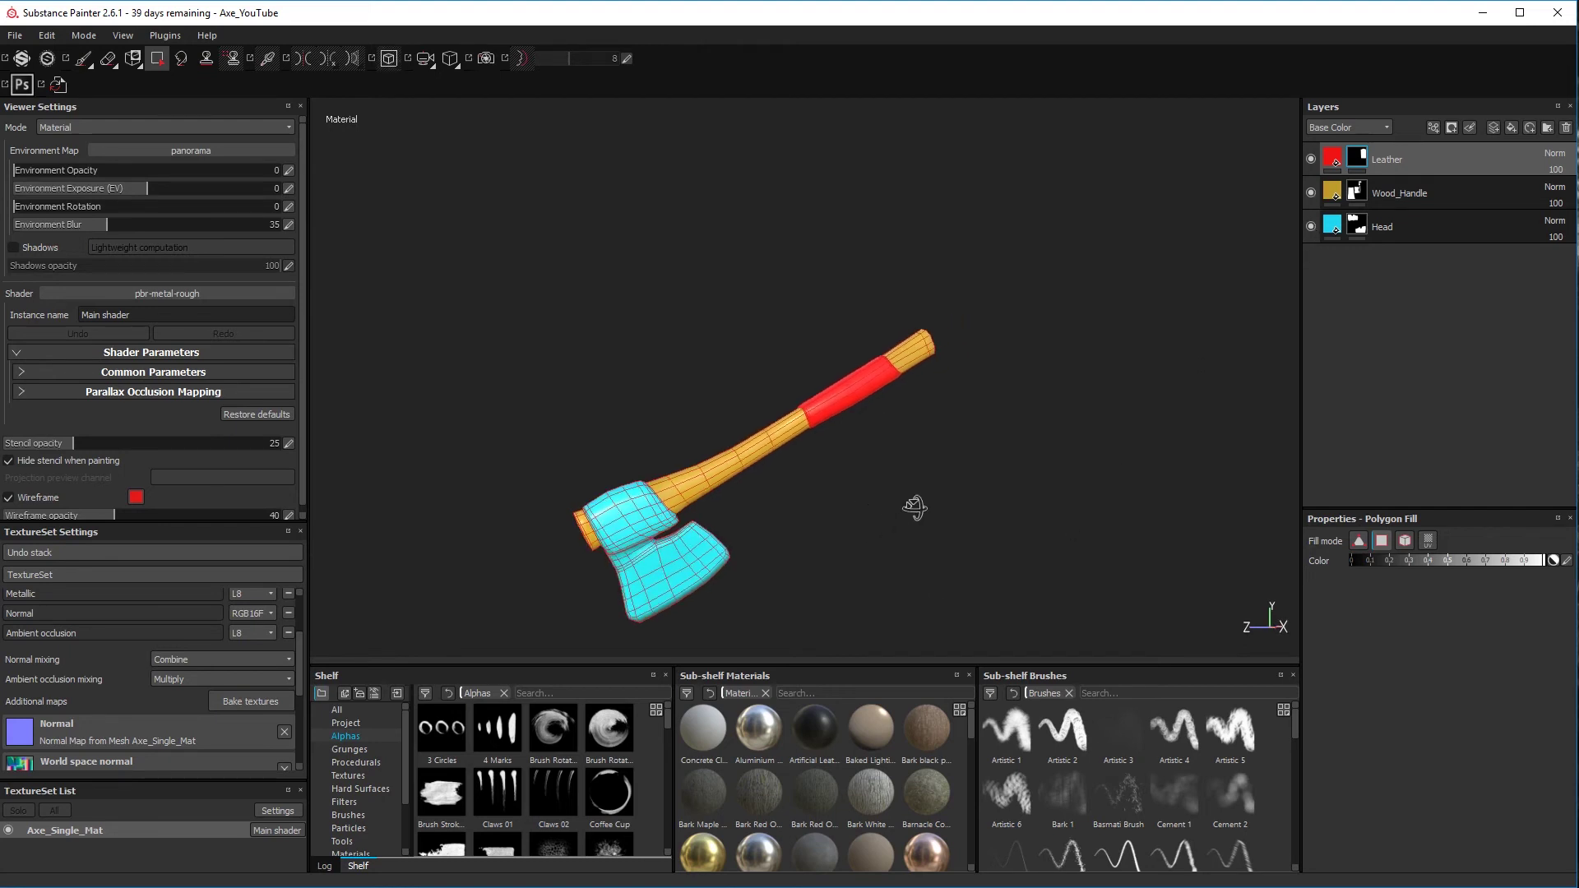
Add a new paint layer above the Head layer and bring the axe head into view
click(1447, 225)
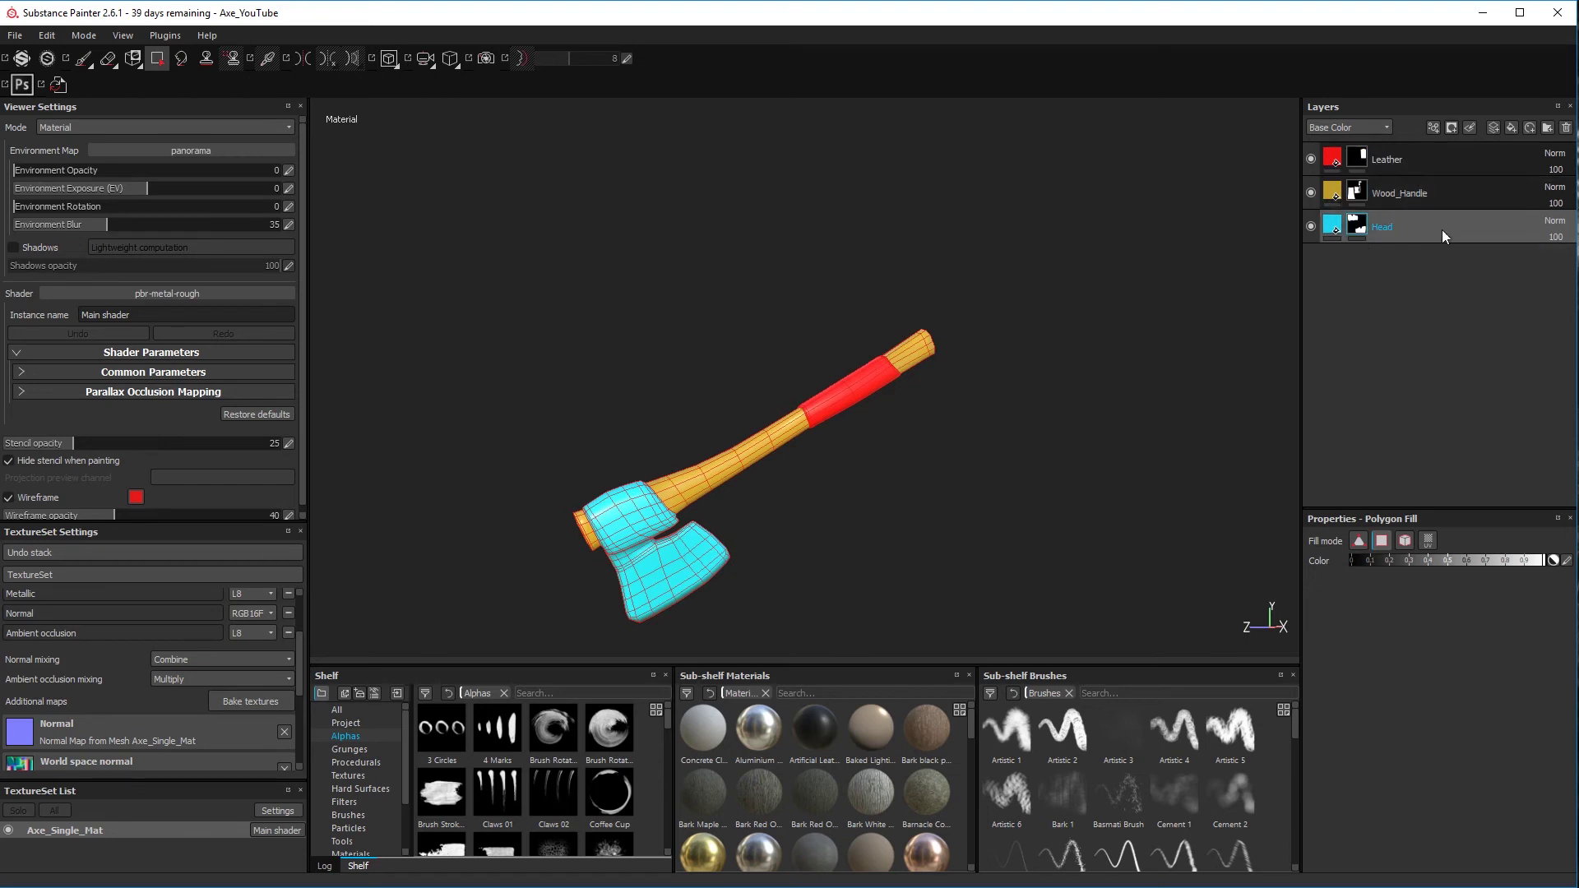
click(1490, 128)
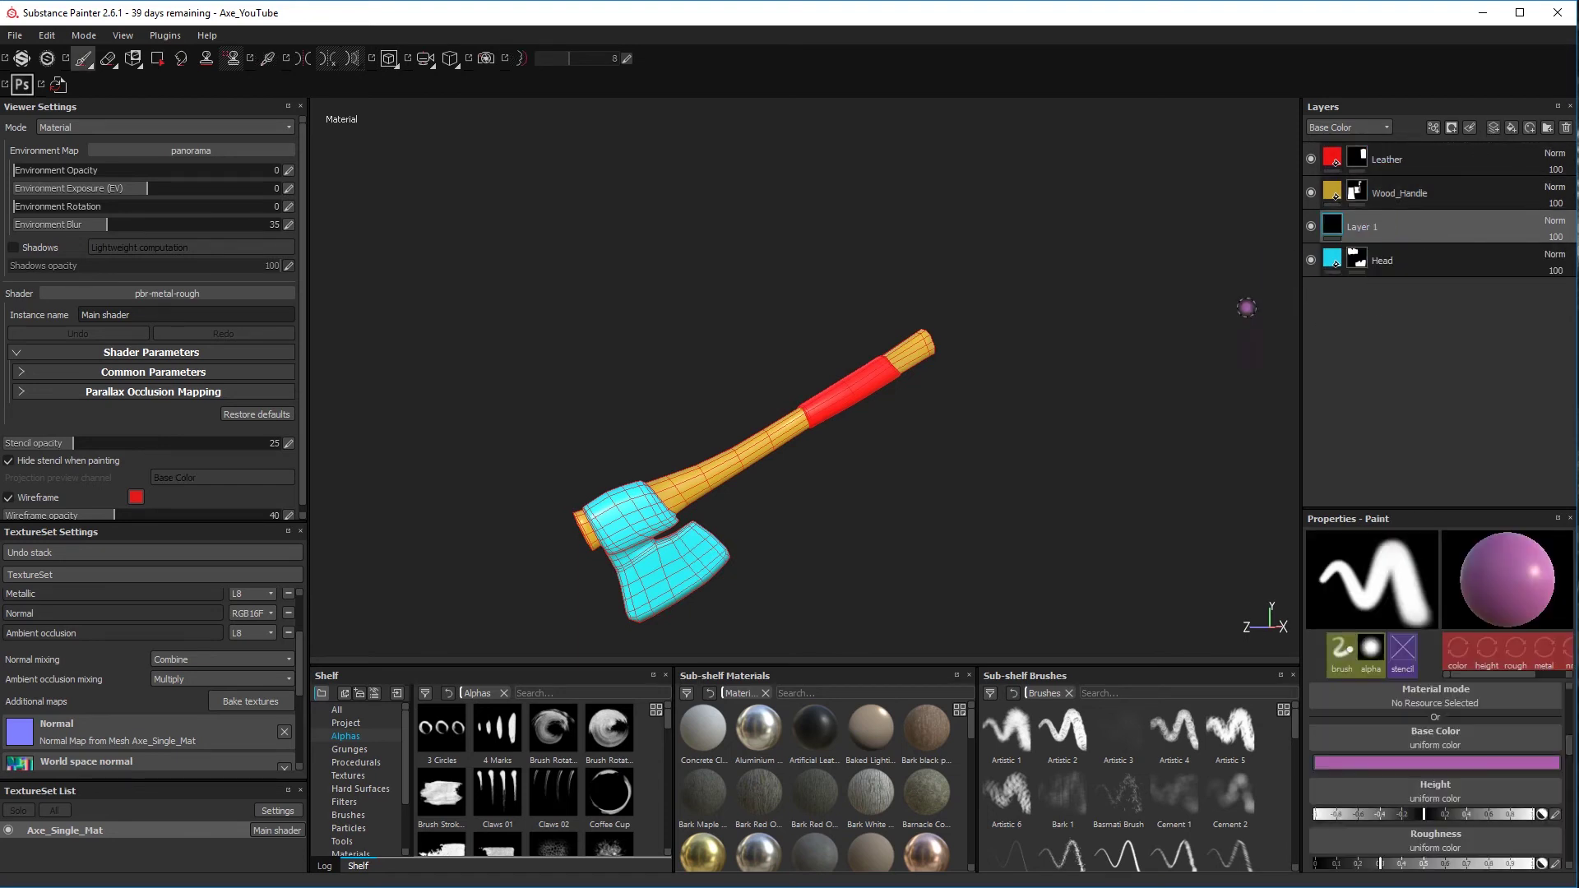
middle_drag(923, 484, 952, 448)
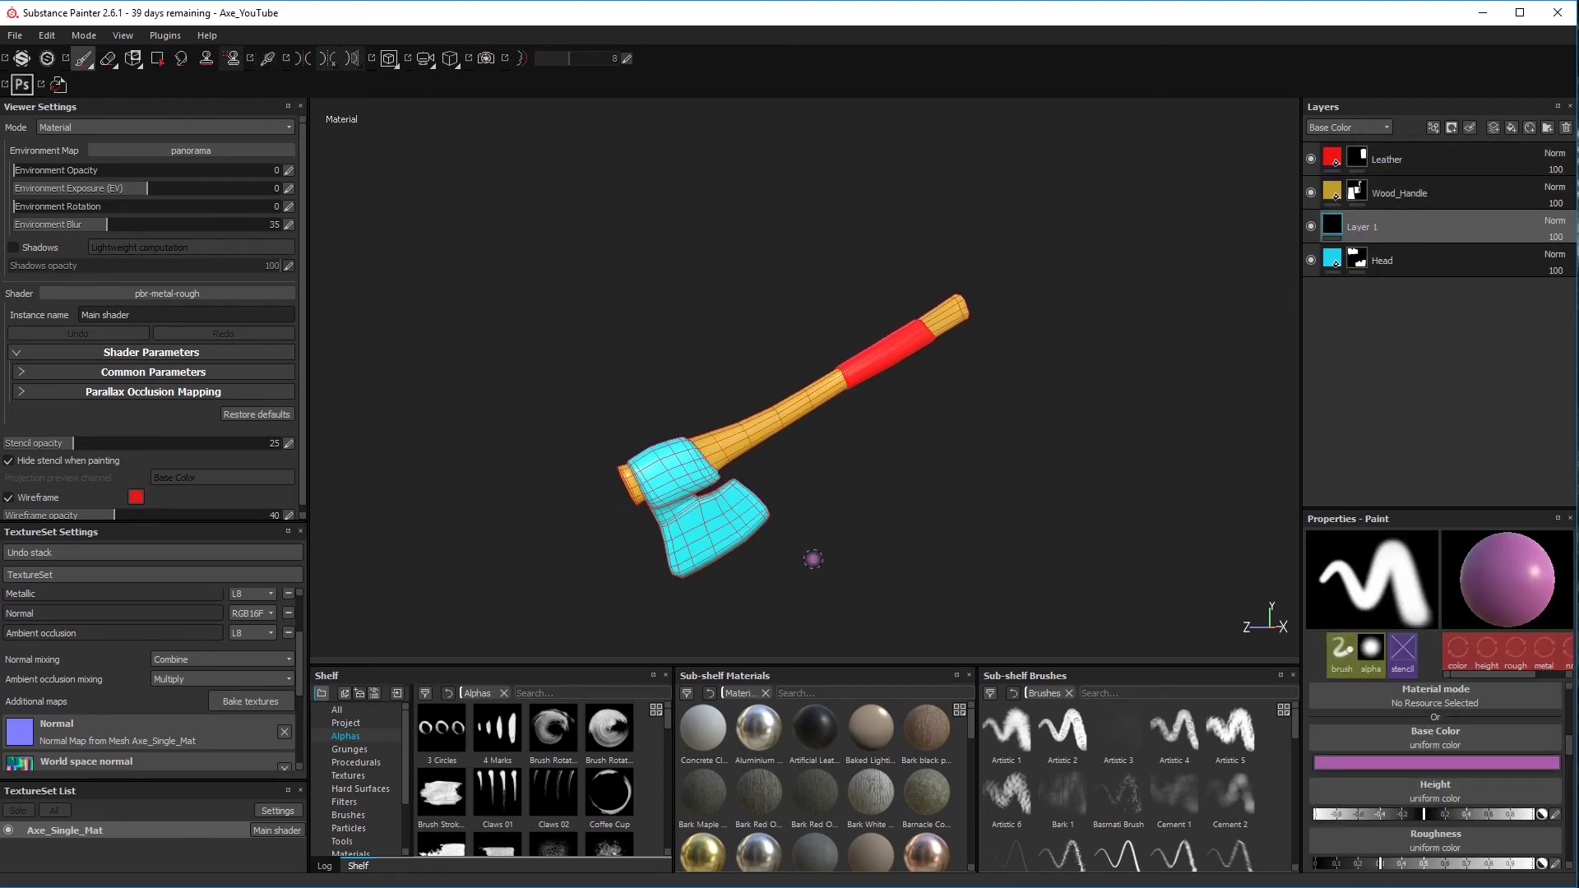
scroll(716, 534, up, 4)
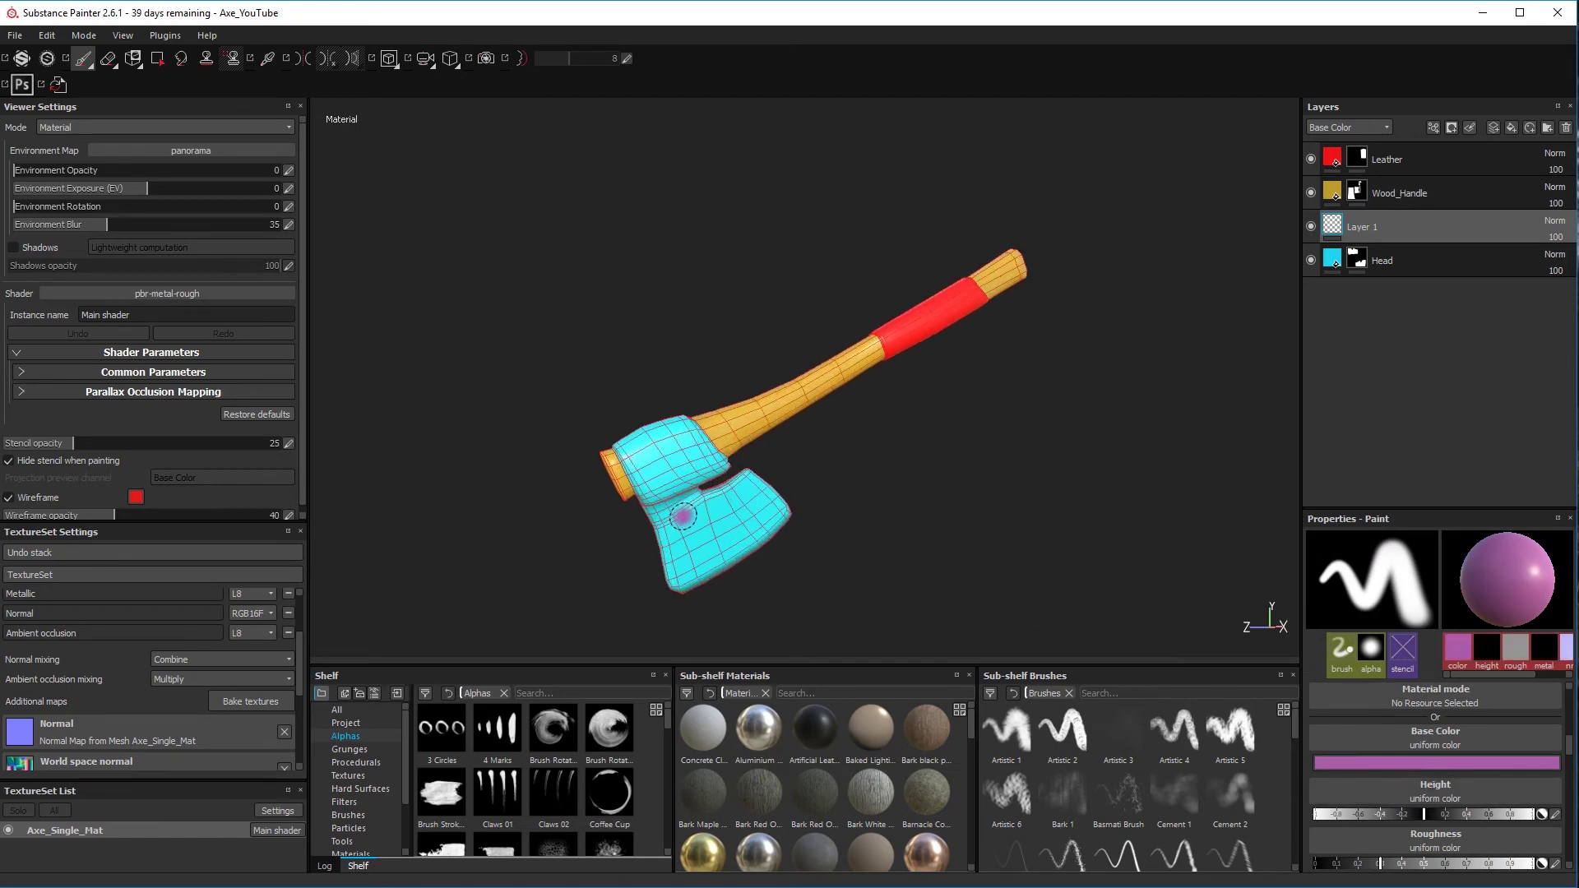
Brush pink strokes across the axe head and down the blade
drag(740, 376, 690, 437)
mouse_move(804, 465)
alt+mouse_down()
mouse_move(740, 536)
mouse_move(680, 369)
mouse_move(691, 432)
mouse_move(733, 493)
mouse_move(774, 499)
mouse_move(744, 475)
mouse_move(629, 487)
mouse_move(605, 411)
alt+mouse_up()
mouse_move(838, 598)
mouse_down()
mouse_move(662, 535)
mouse_move(771, 593)
mouse_move(1253, 476)
mouse_move(995, 415)
mouse_up()
mouse_move(880, 354)
mouse_down()
mouse_move(856, 457)
mouse_move(785, 568)
mouse_up()
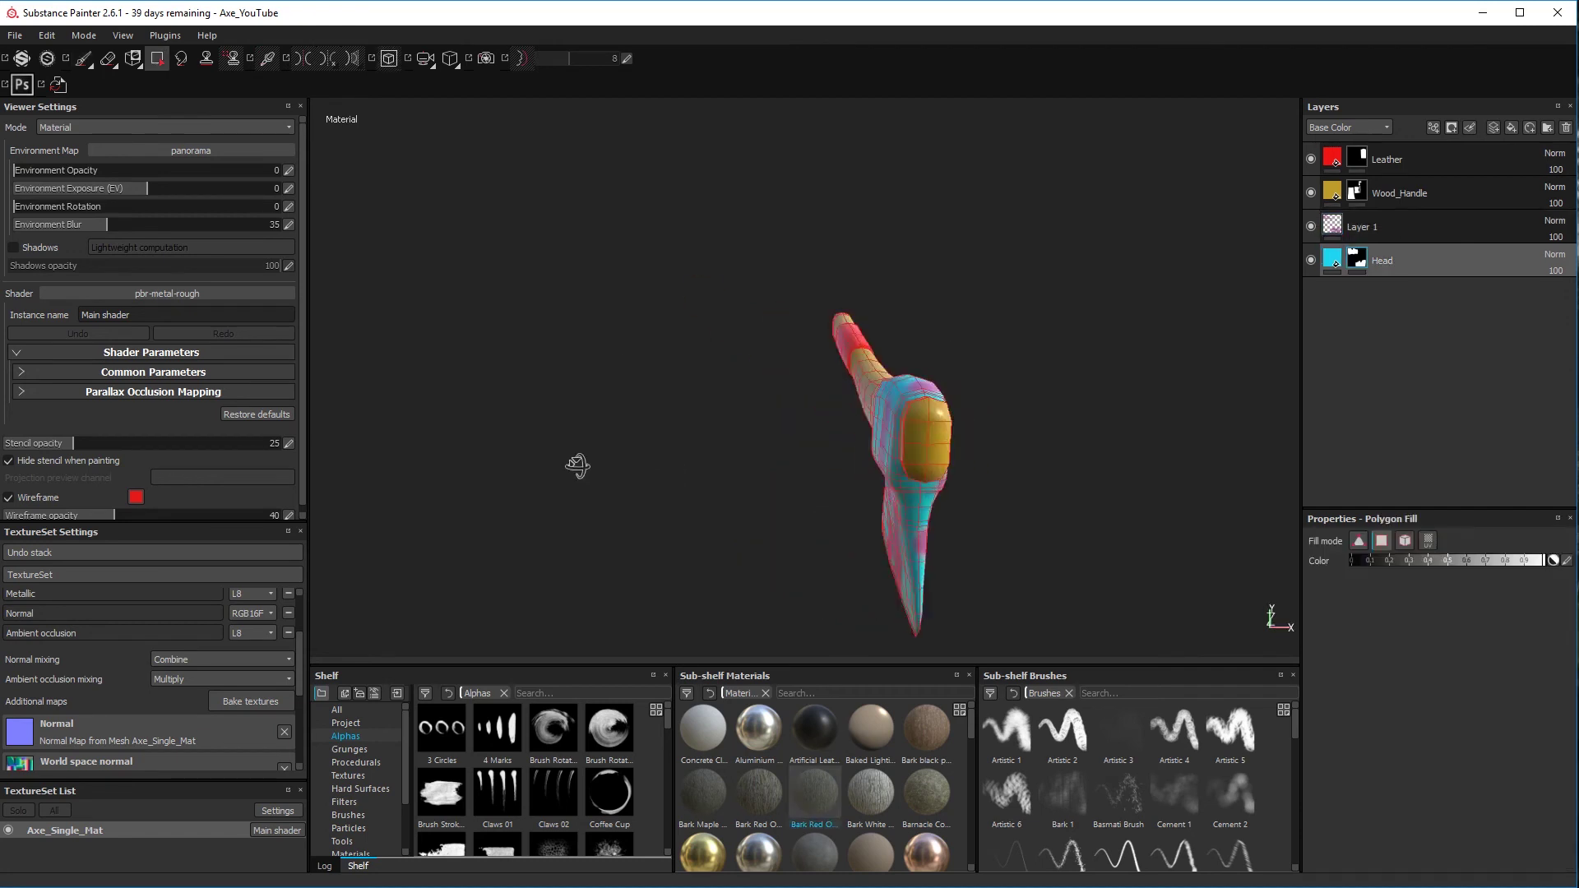
mouse_move(578, 462)
alt+mouse_down()
mouse_move(998, 508)
mouse_move(985, 480)
mouse_move(872, 428)
alt+mouse_up()
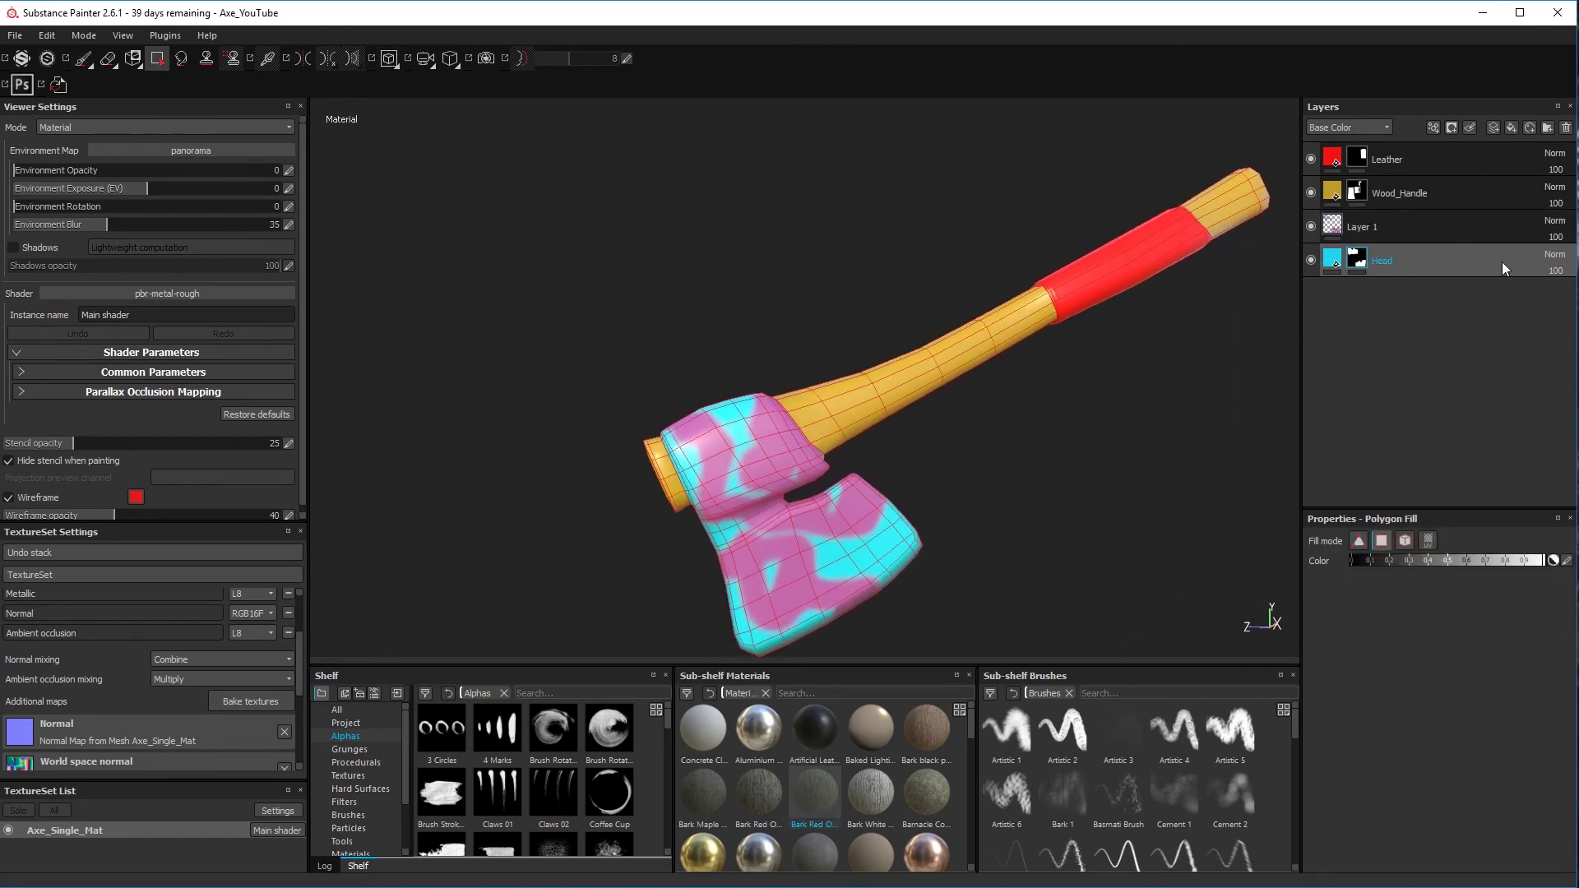
Add a new layer above Wood_Handle with a green base colour, undoing a first test stroke
click(1474, 199)
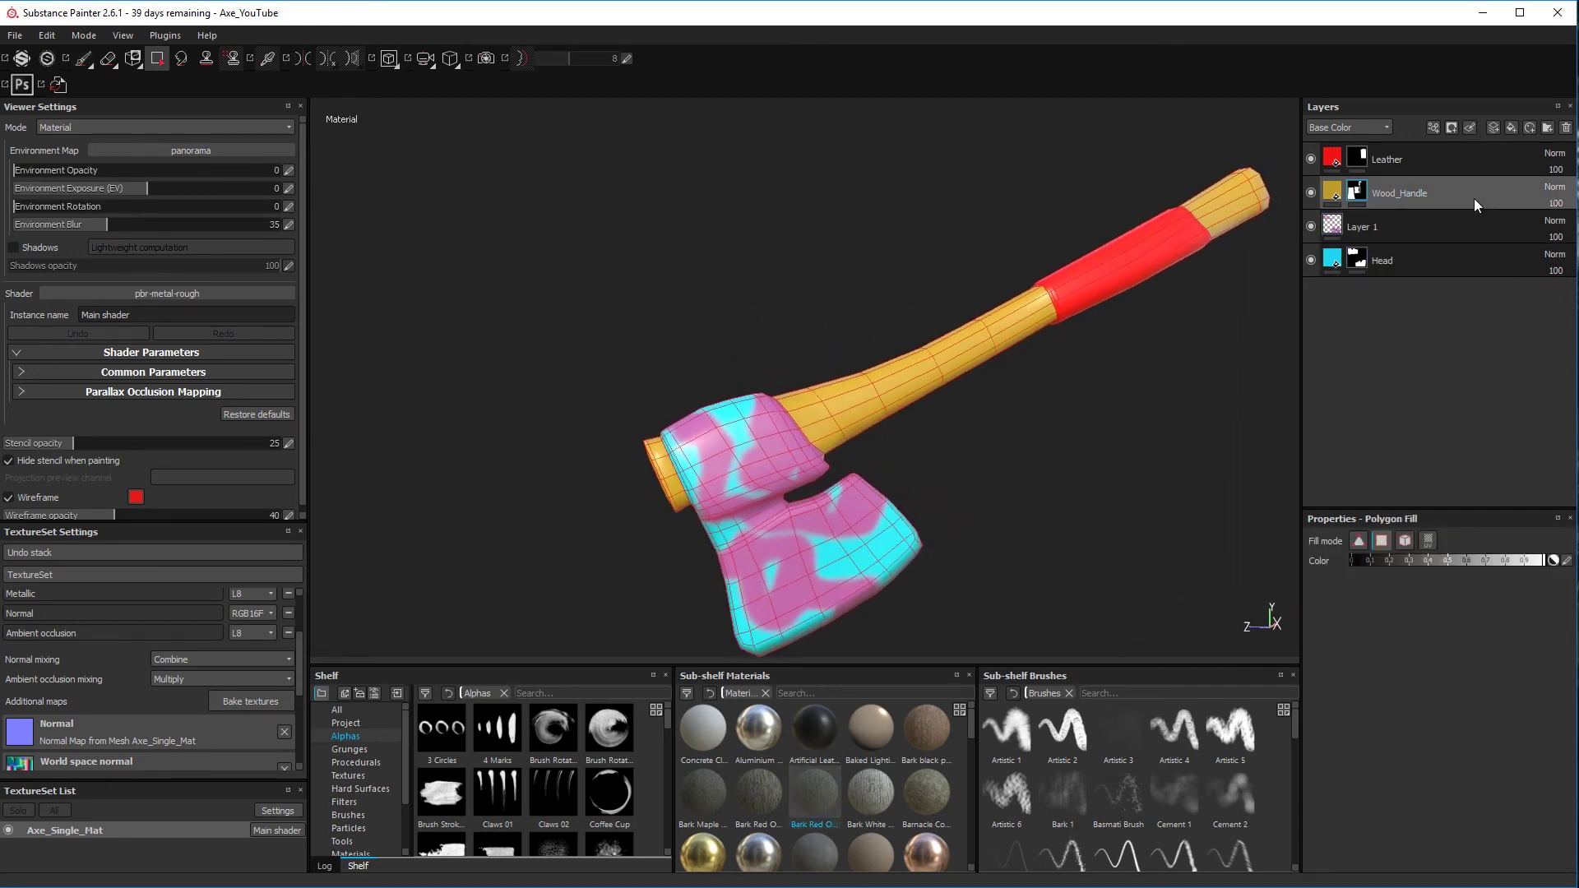
click(1513, 128)
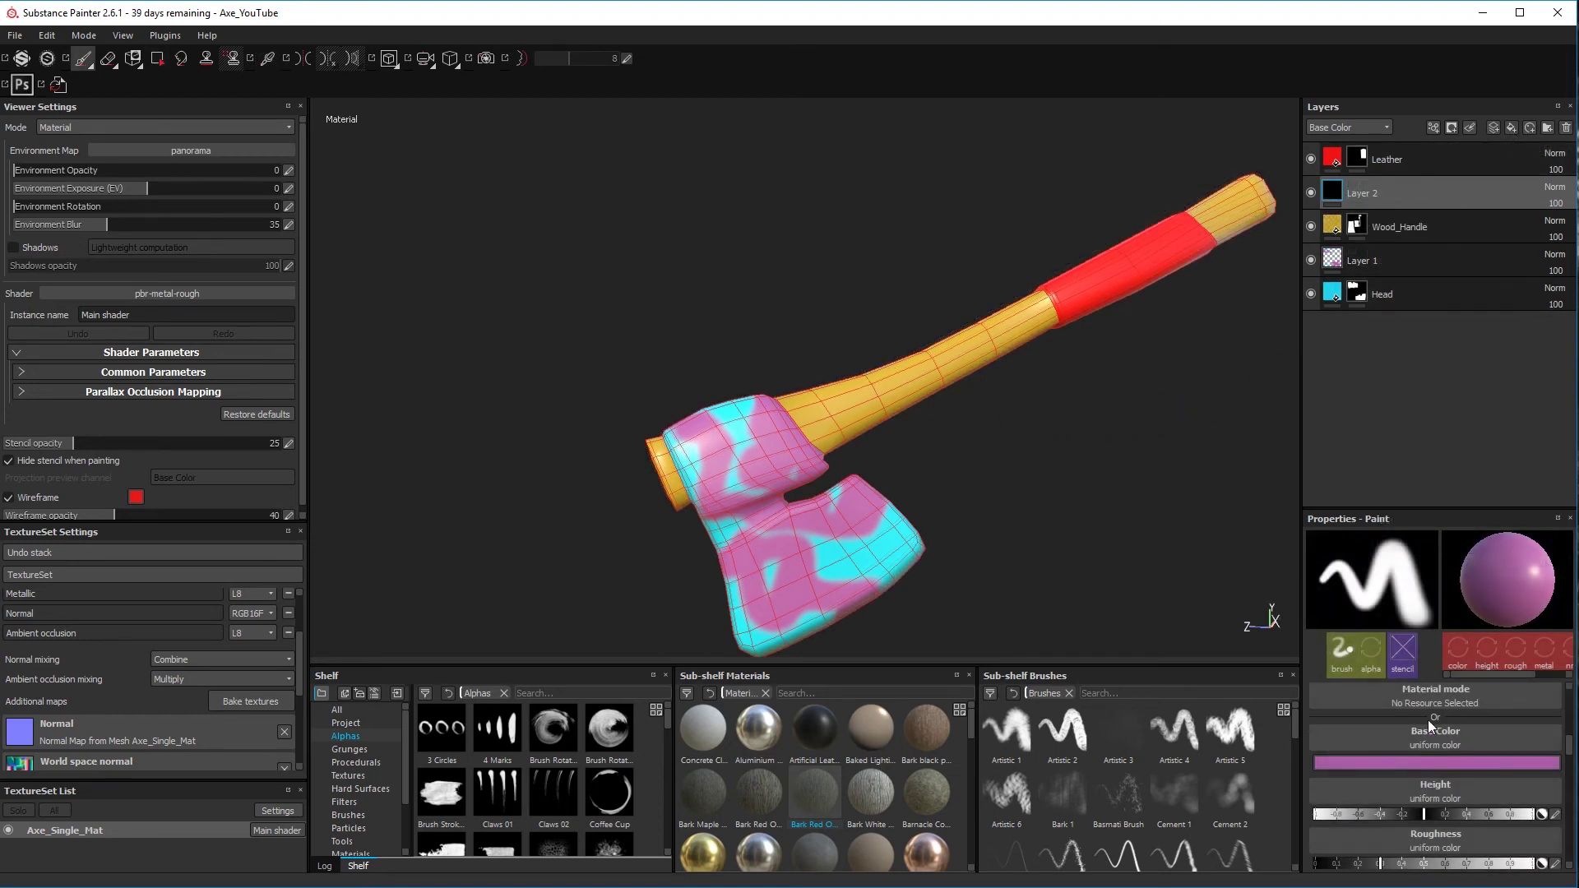
click(1430, 761)
drag(1460, 790, 1467, 787)
mouse_move(914, 375)
mouse_down()
mouse_move(879, 345)
mouse_move(796, 437)
mouse_move(838, 394)
mouse_move(816, 427)
mouse_move(798, 399)
mouse_move(928, 359)
mouse_up()
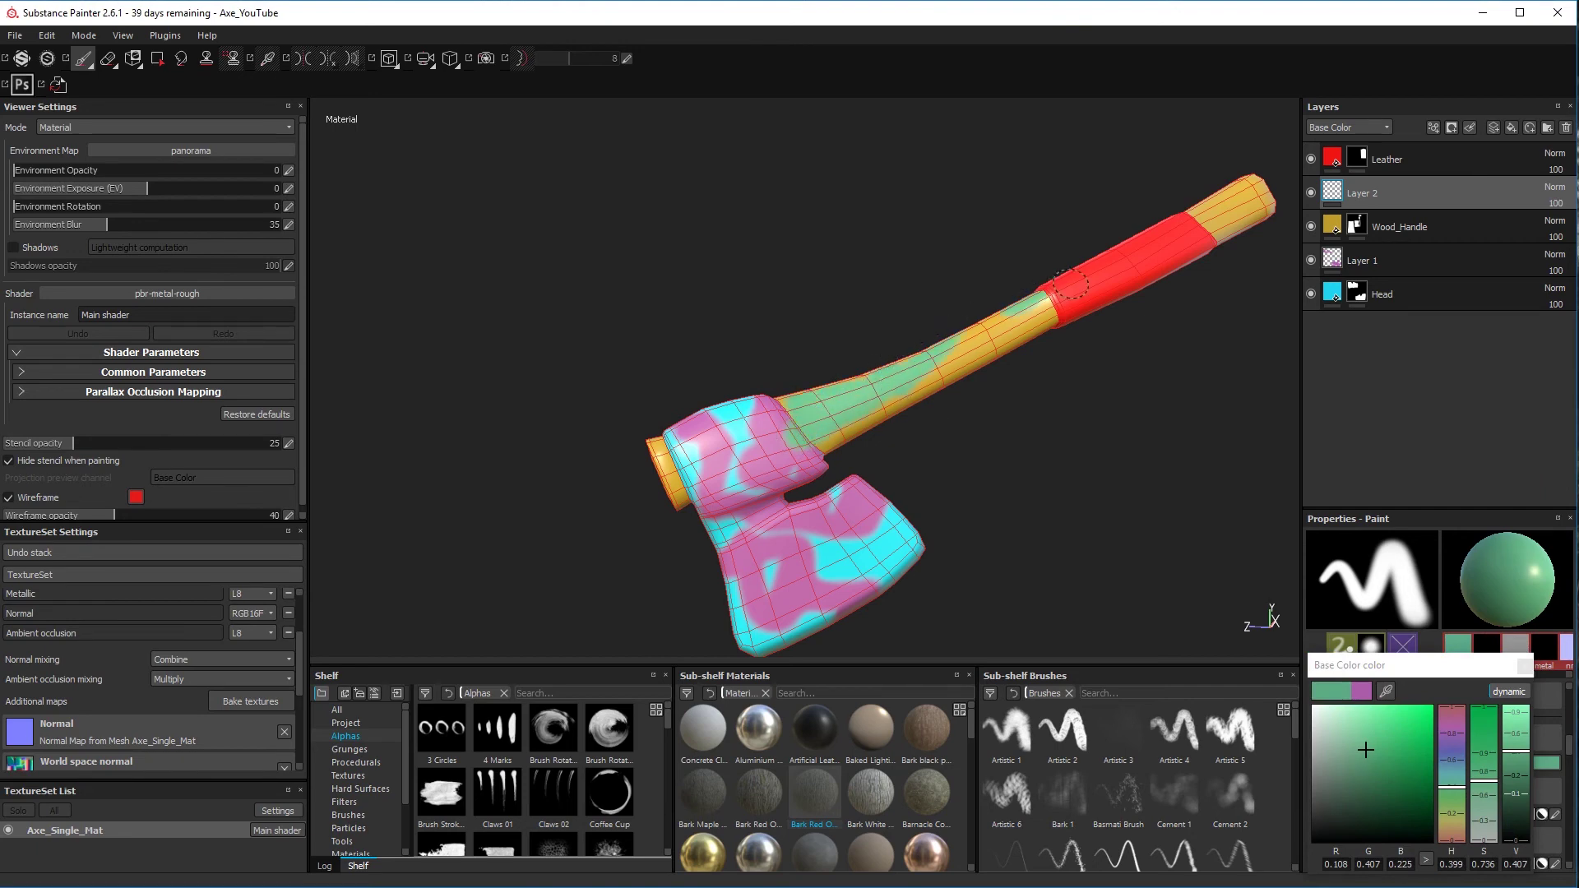
key(ctrl+z)
key(ctrl+z)
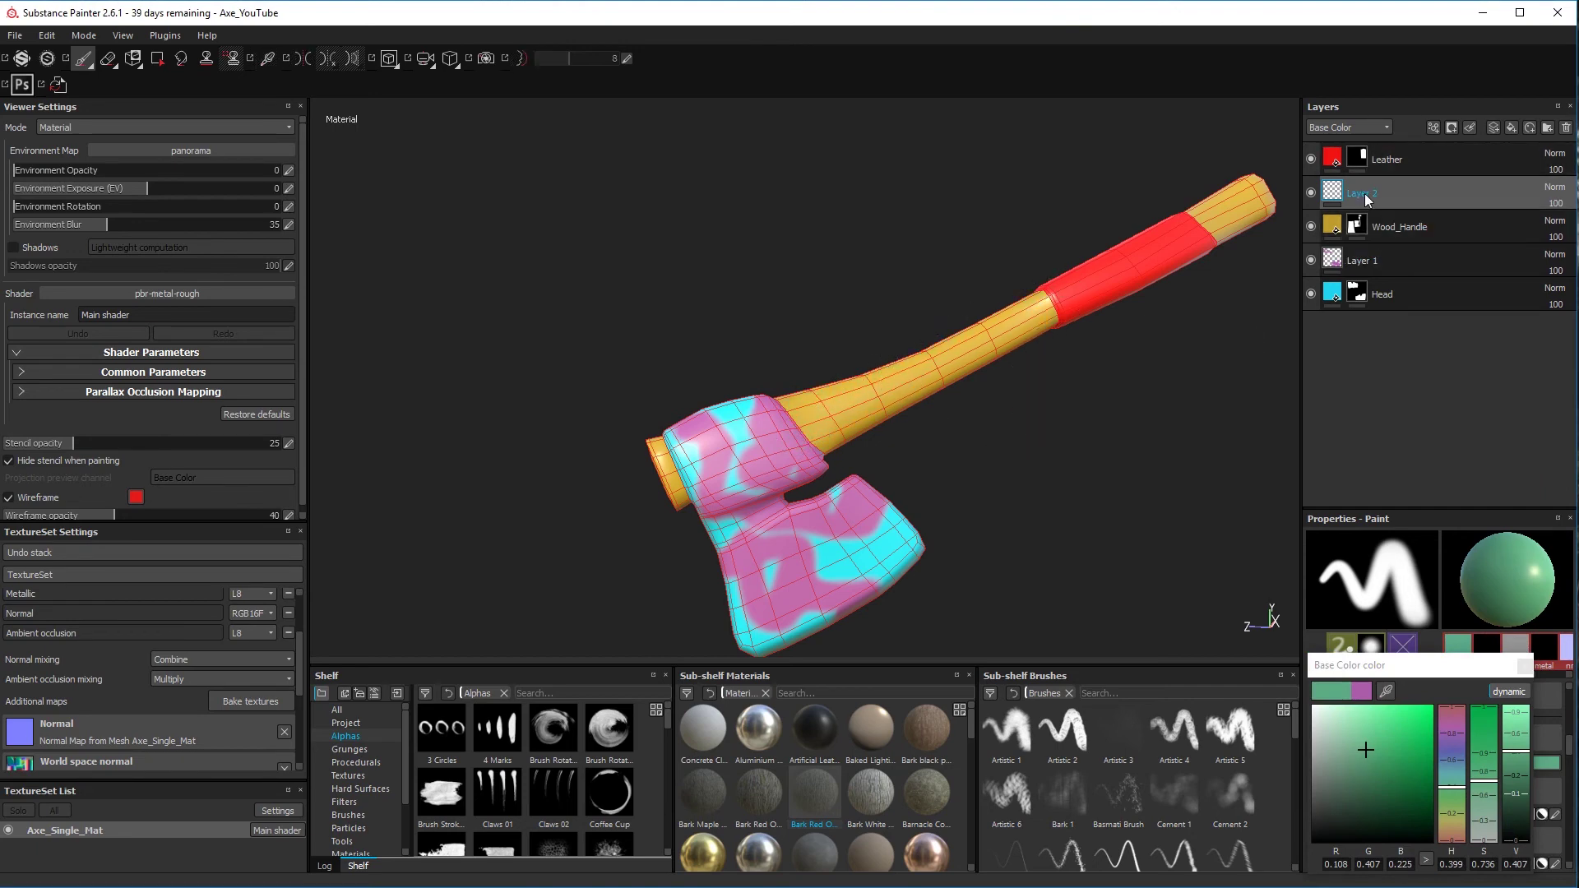
Paint green stripes on Layer 2 along the handle, including beside the red leather band
alt+drag(925, 462, 888, 477)
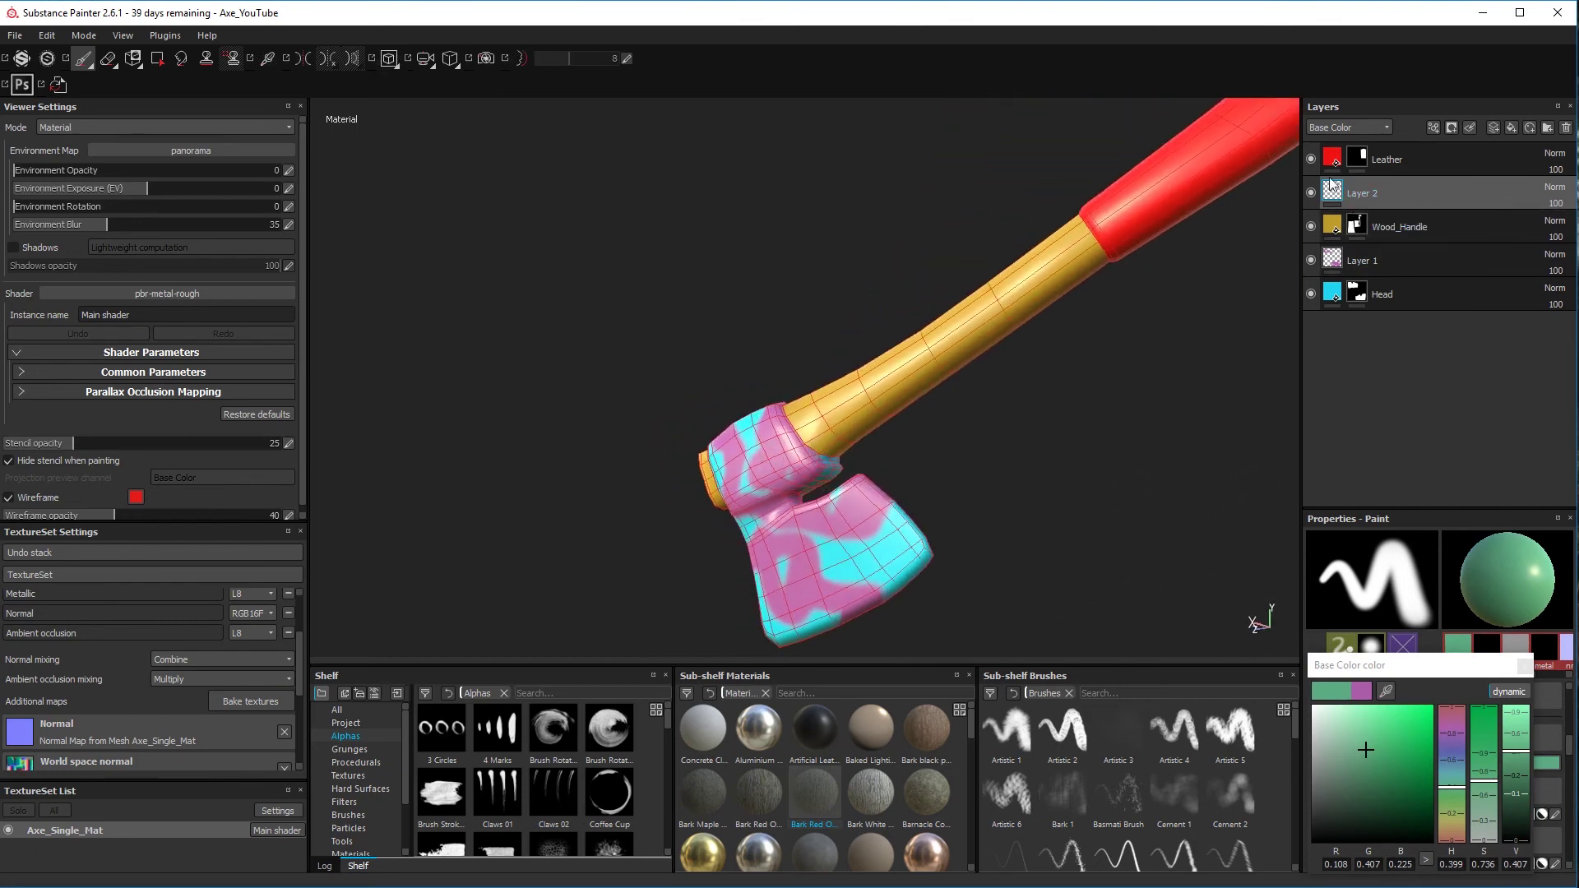
mouse_move(1000, 283)
mouse_down()
mouse_move(930, 352)
mouse_move(698, 502)
mouse_up()
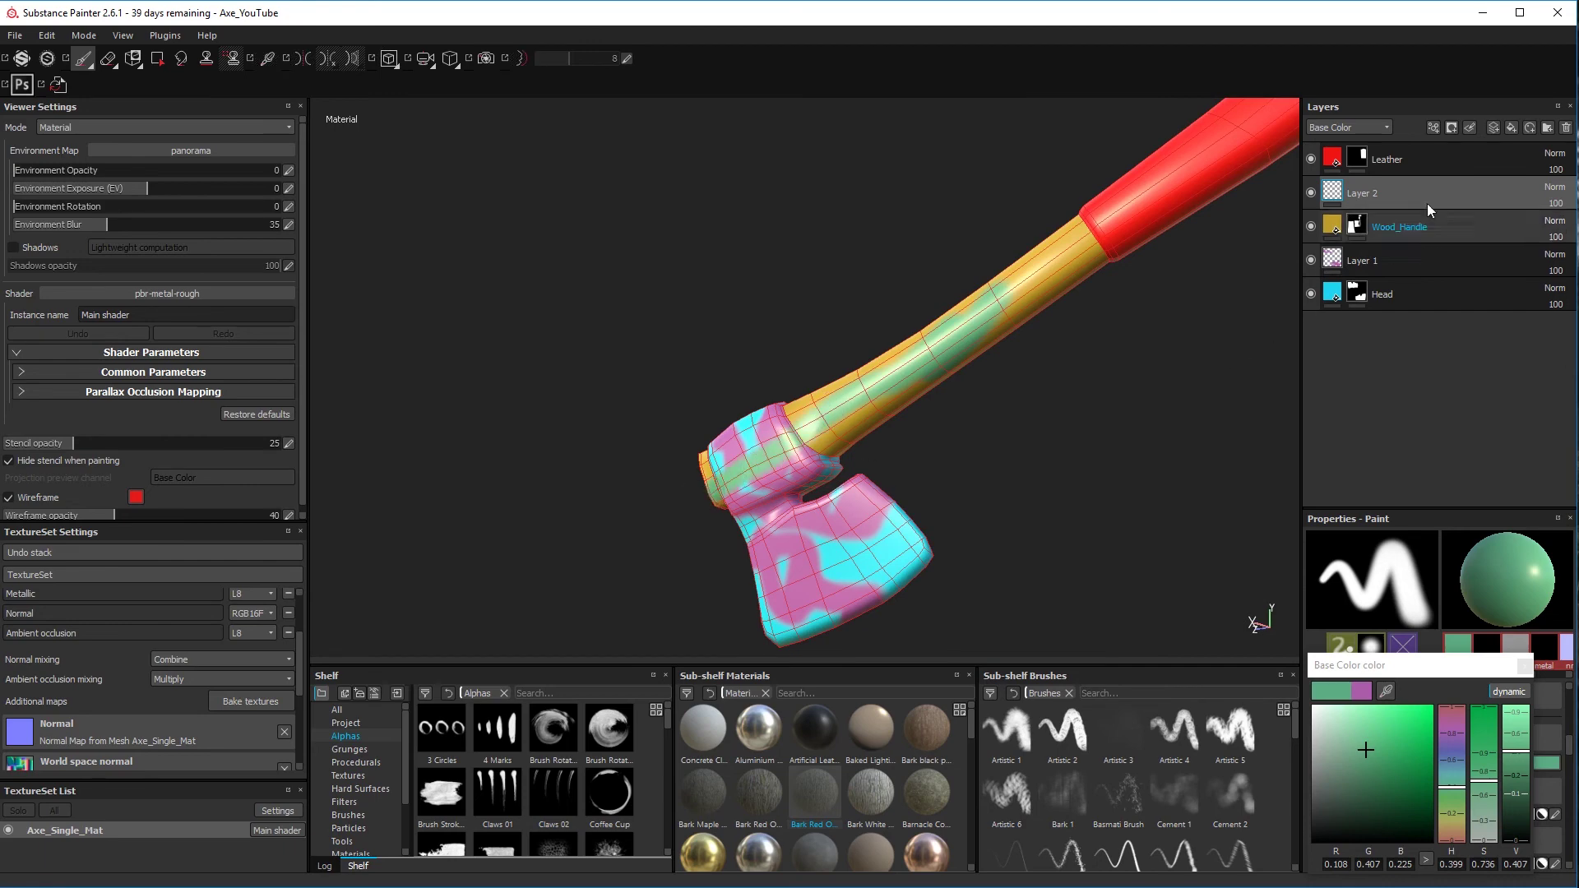
click(1428, 209)
alt+drag(1108, 354, 963, 396)
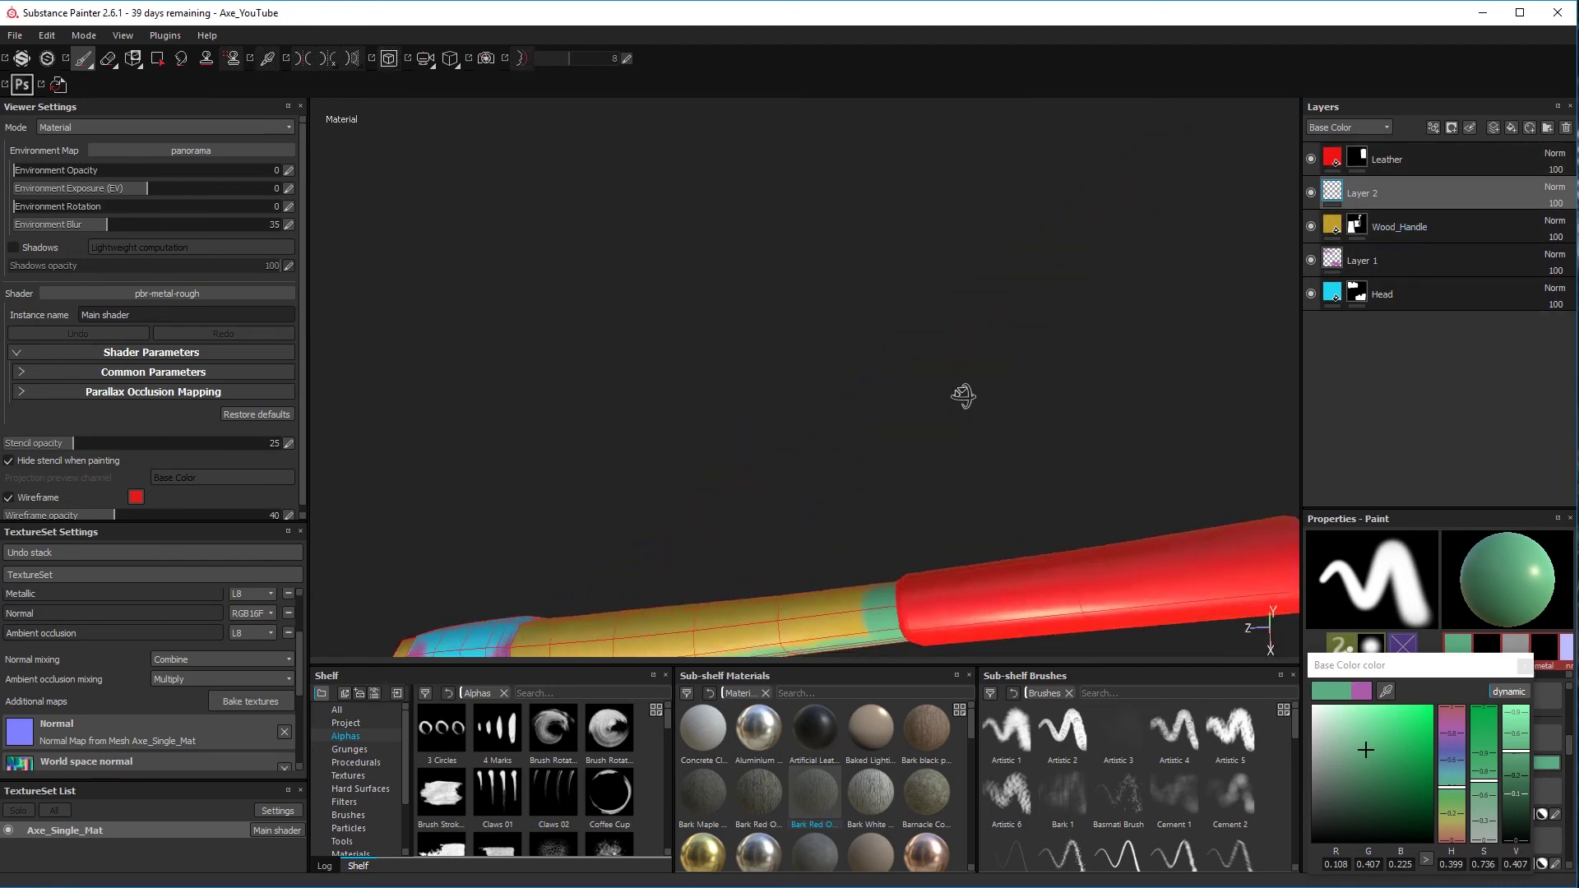
mouse_move(934, 324)
alt+mouse_down()
mouse_move(891, 313)
mouse_move(1077, 271)
mouse_move(897, 349)
mouse_move(946, 350)
mouse_move(1086, 238)
mouse_move(931, 366)
alt+mouse_up()
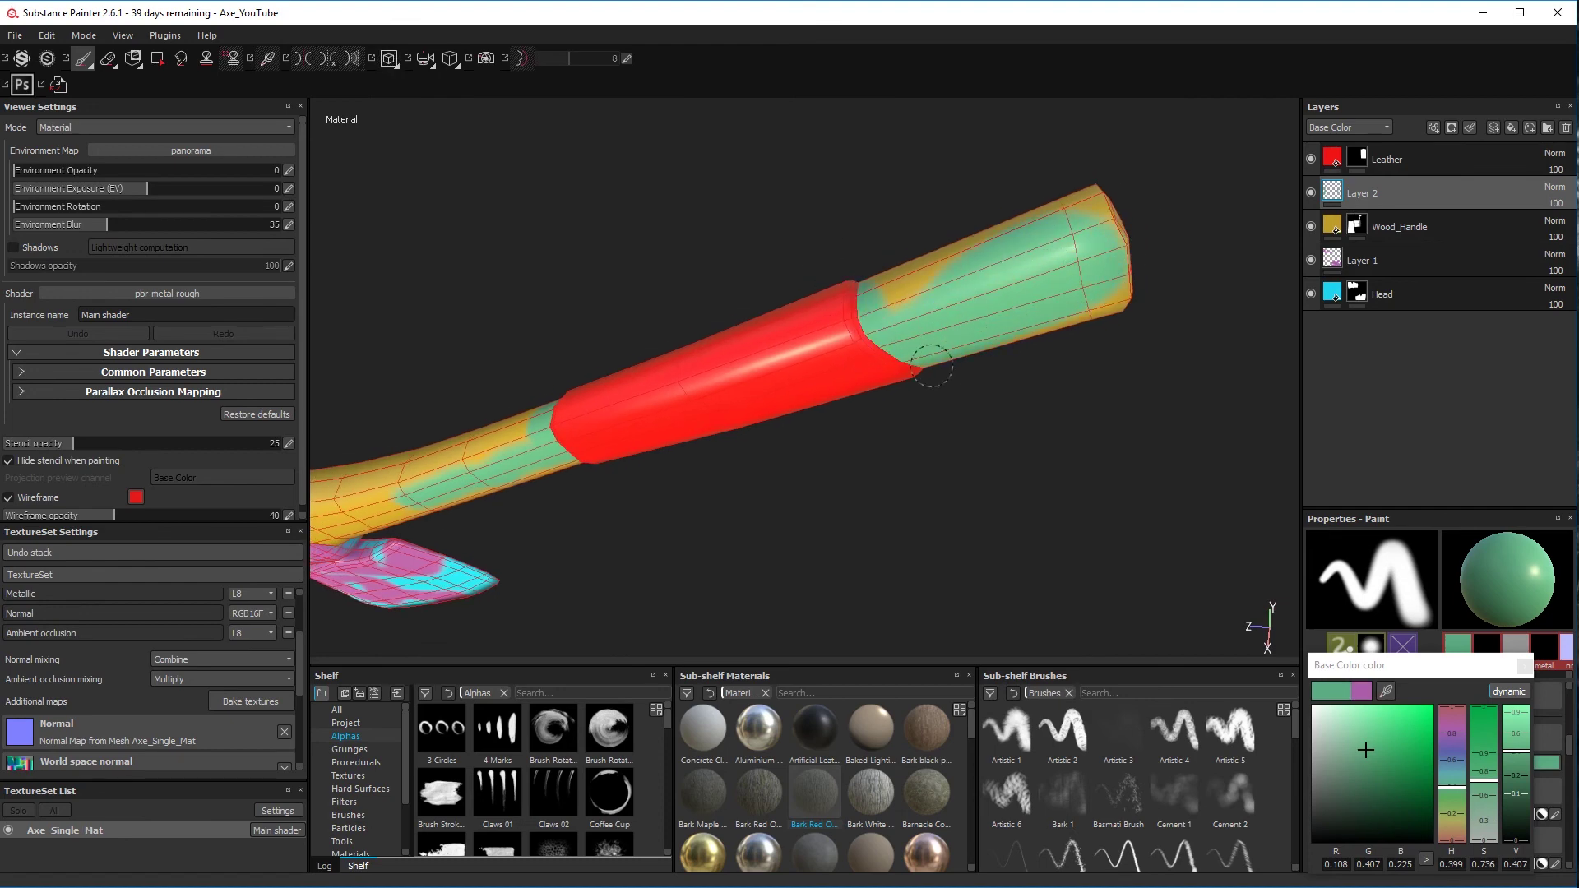
drag(549, 444, 485, 448)
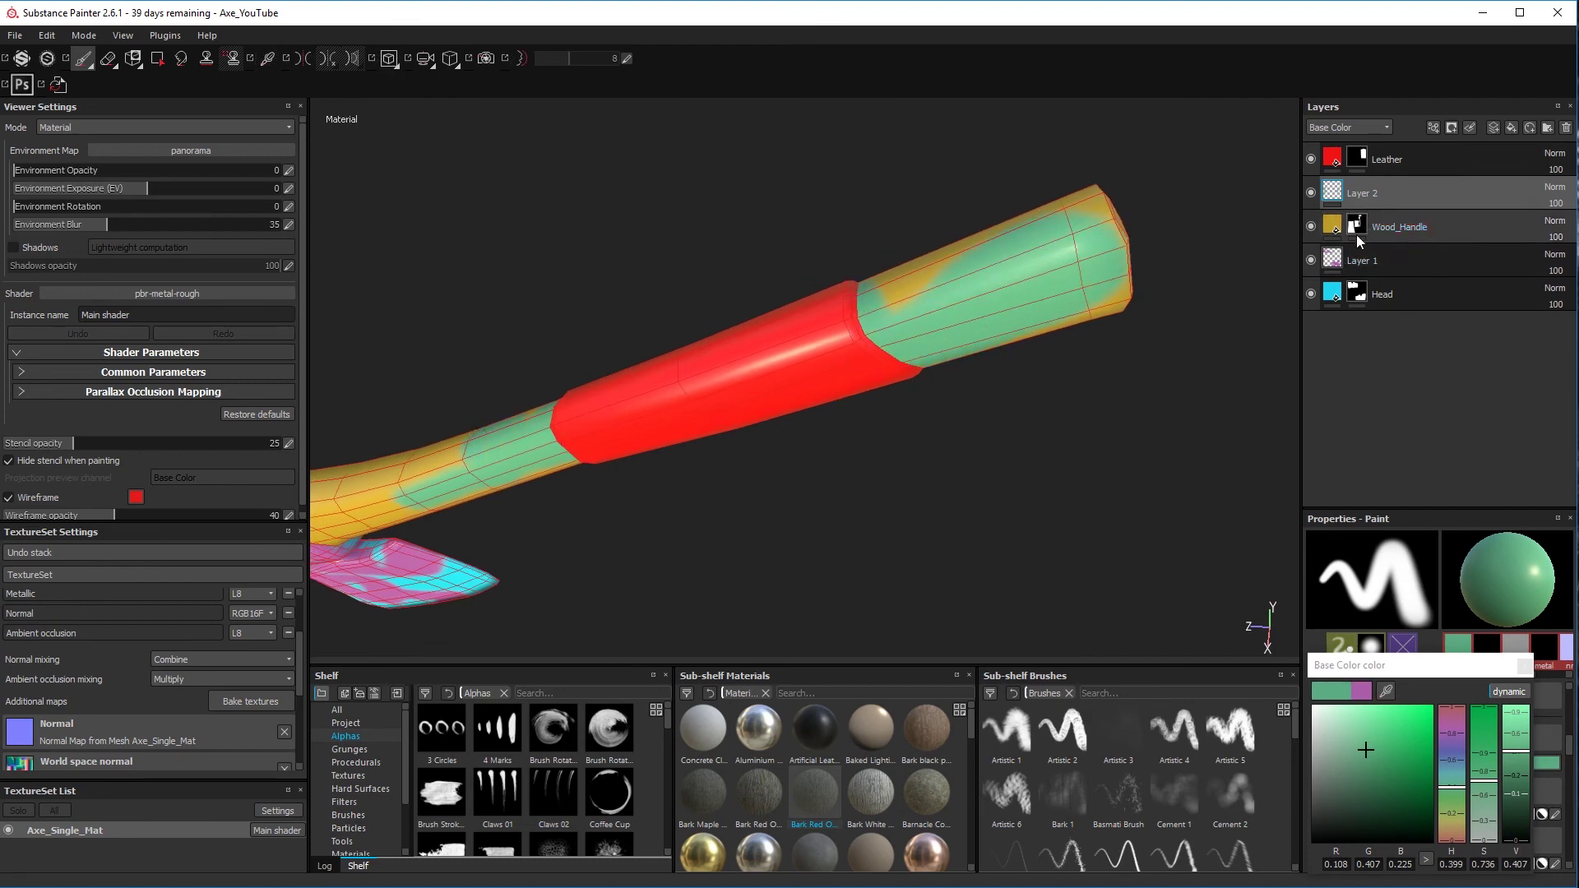
alt+drag(800, 475, 1061, 345)
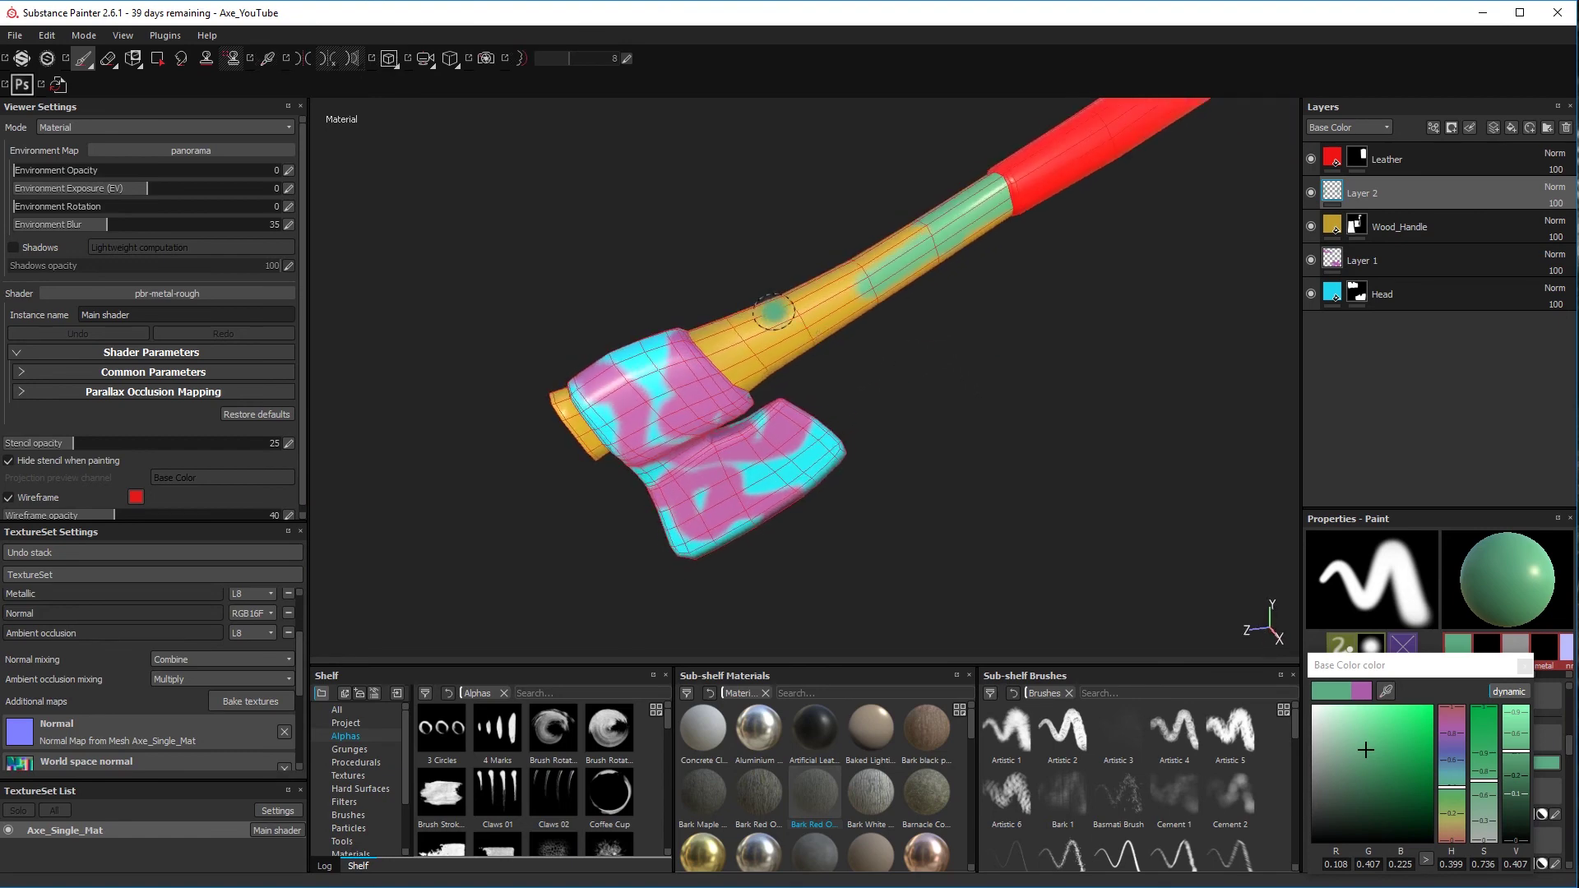
Close the colour picker and add a black mask to Layer 2
click(1367, 229)
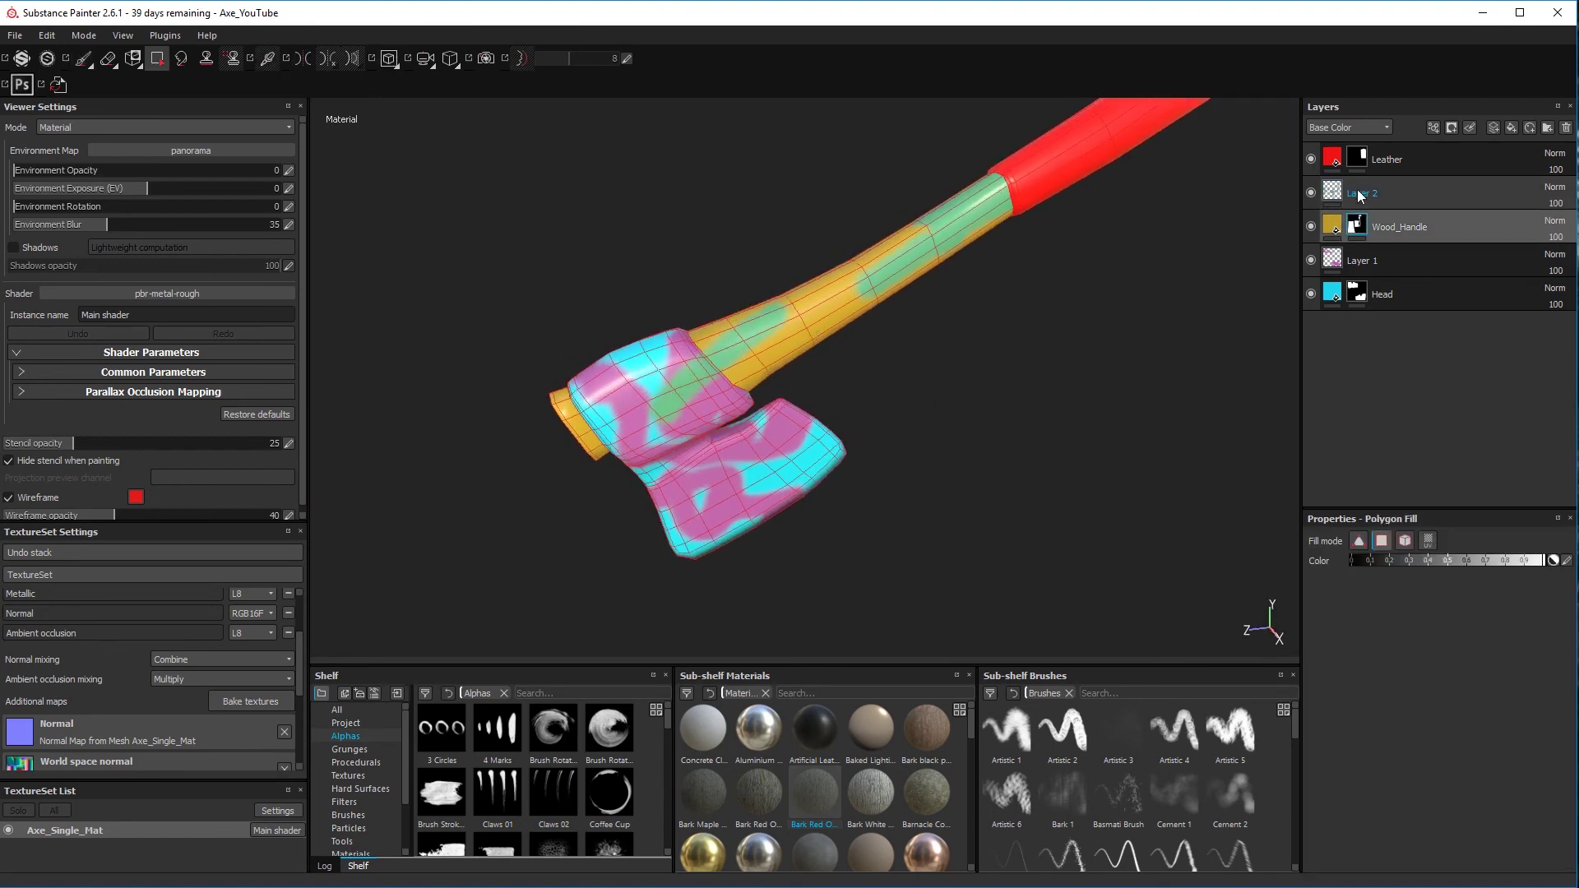
click(1353, 191)
right_click(1361, 189)
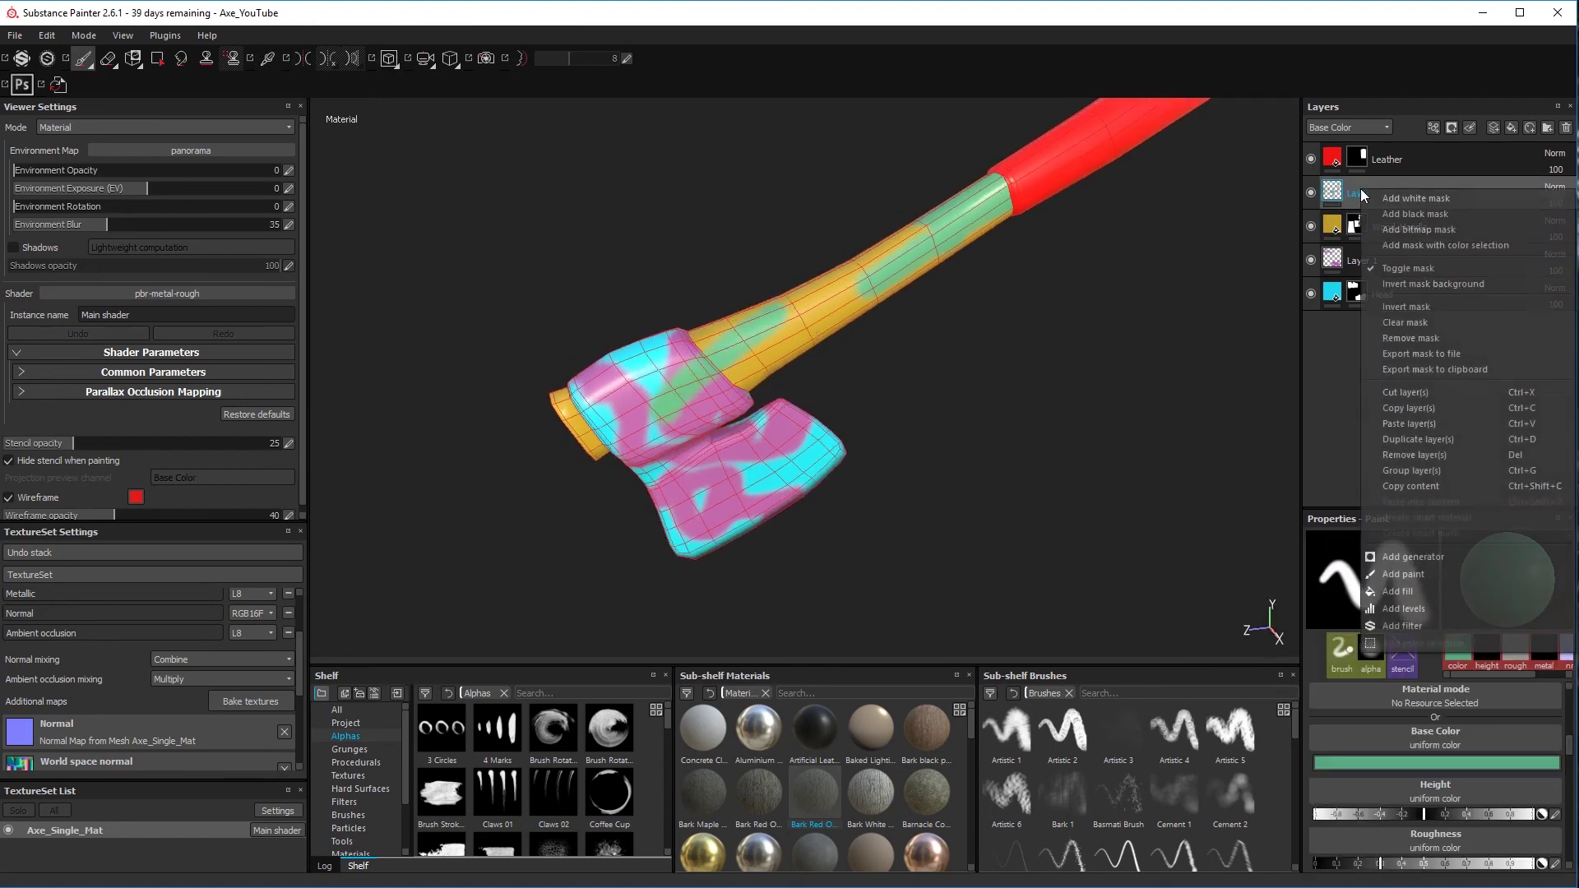
click(1403, 214)
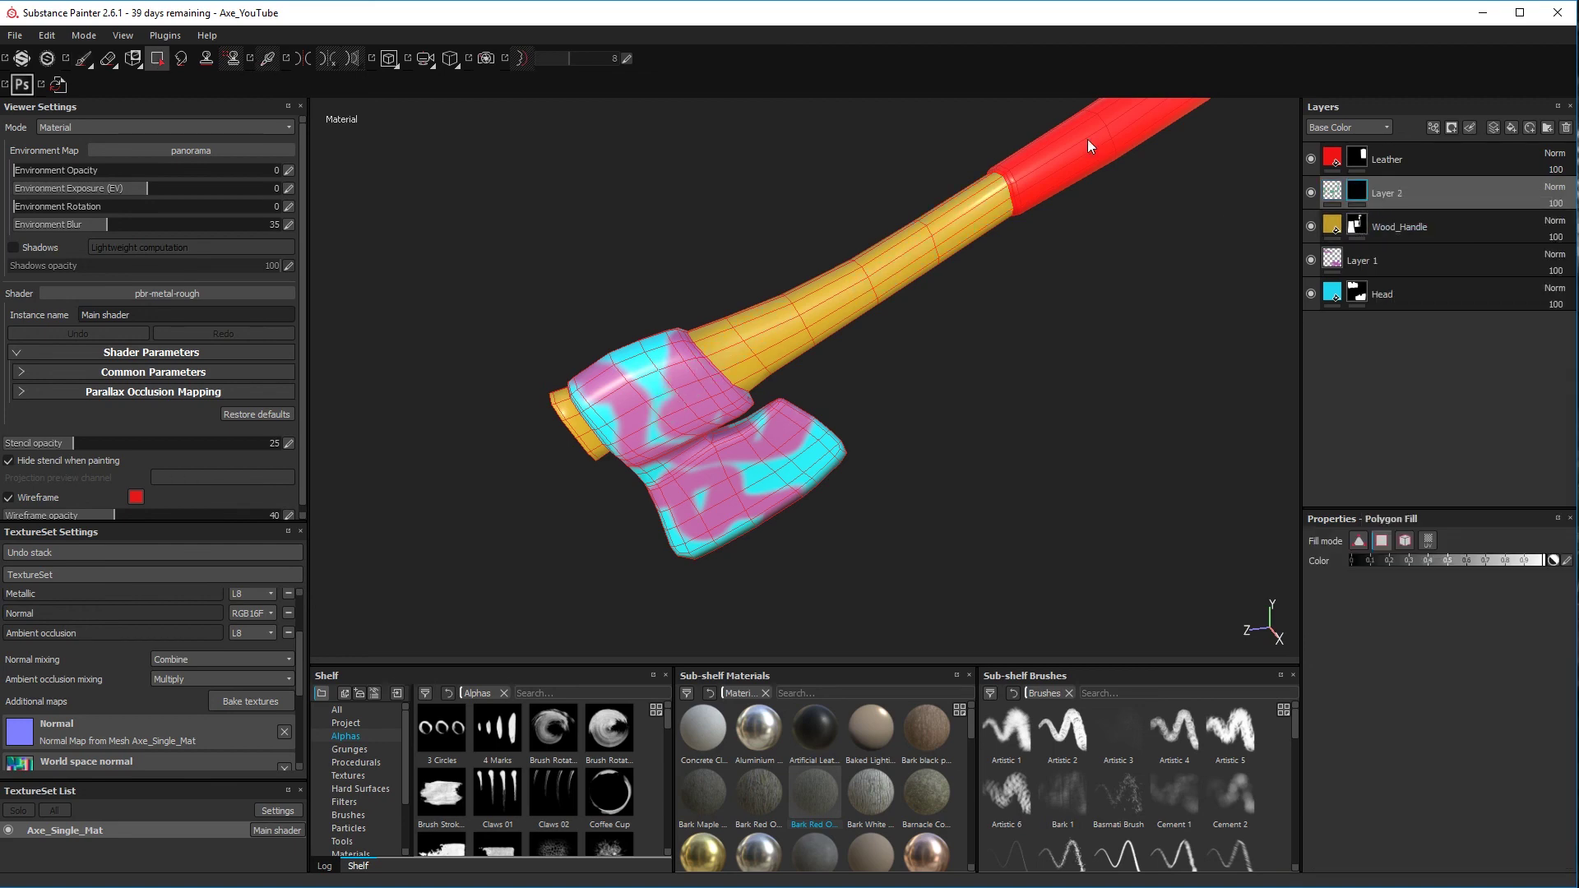
Copy the Wood_Handle mask and bring up the mask options for Layer 2's mask
click(1357, 229)
right_click(1357, 230)
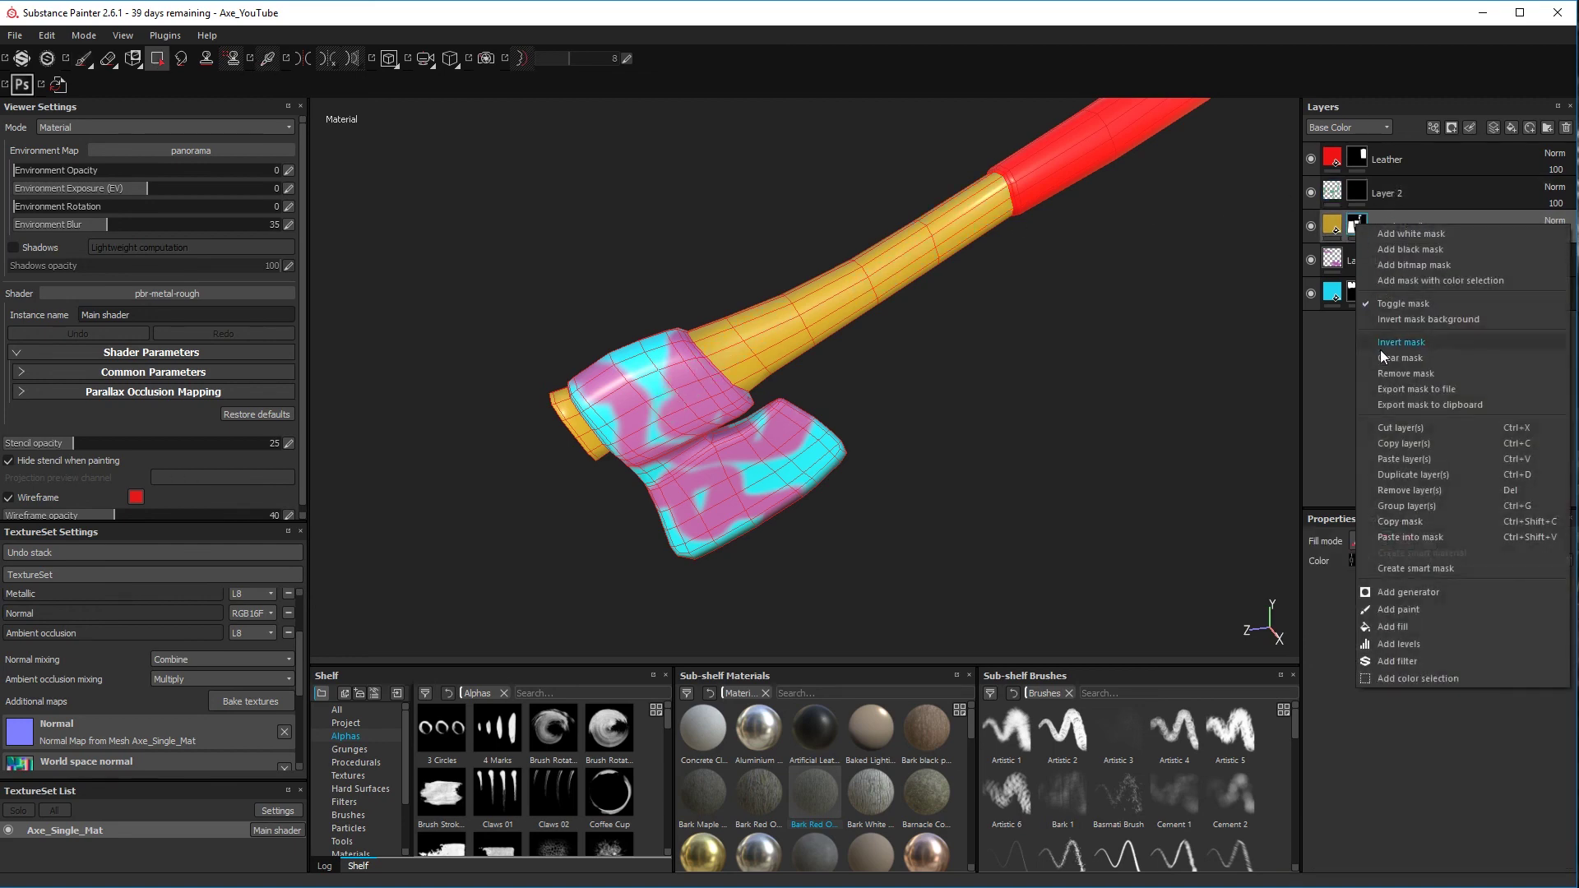
click(1413, 522)
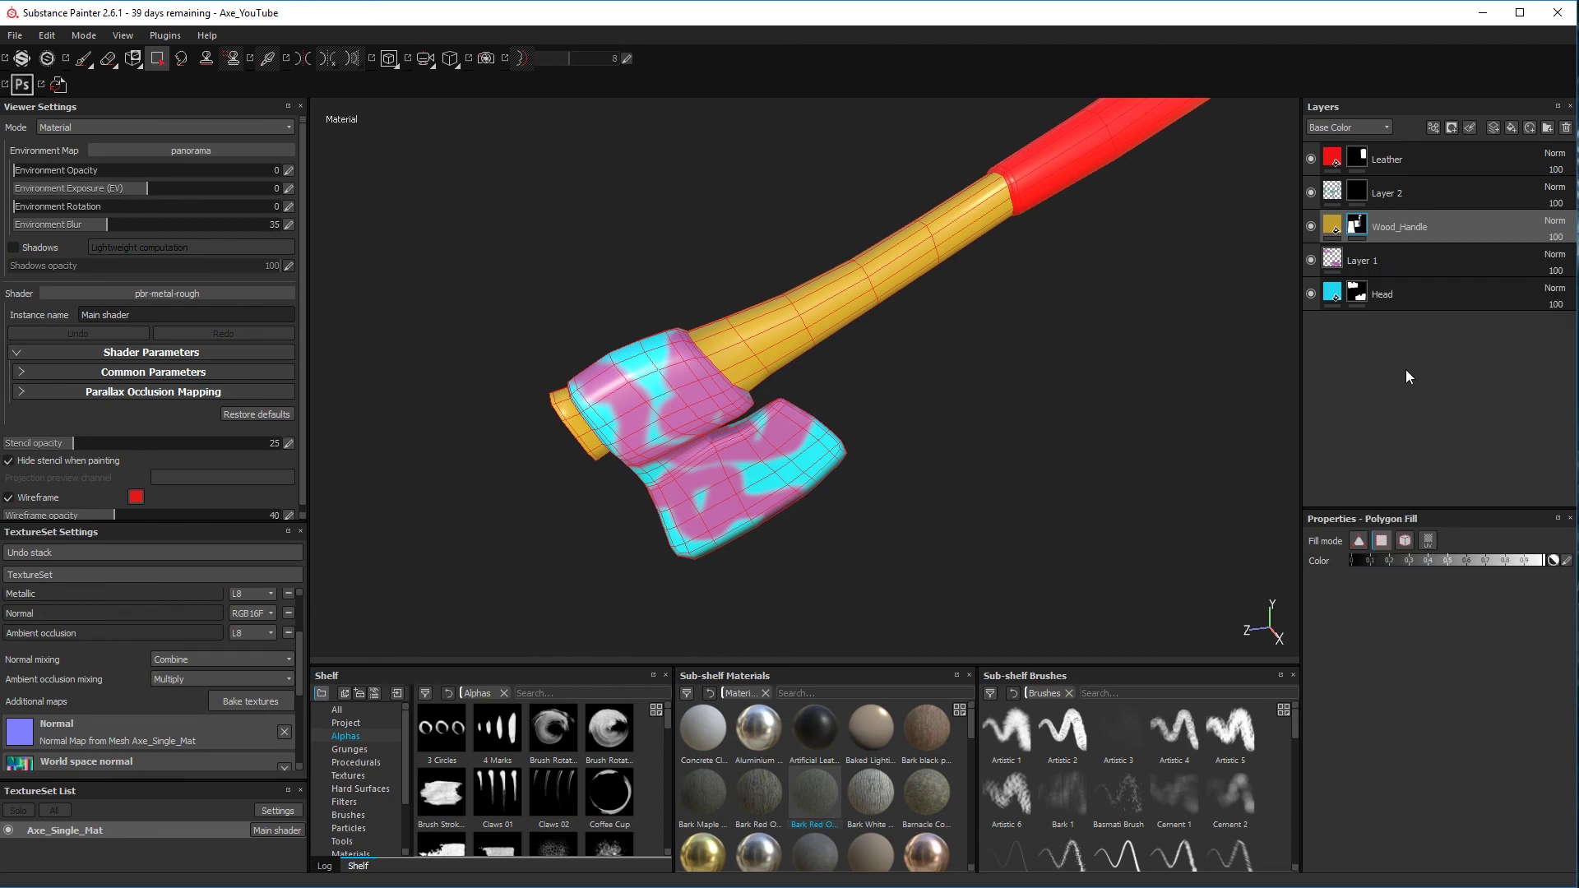
click(1362, 192)
right_click(1361, 191)
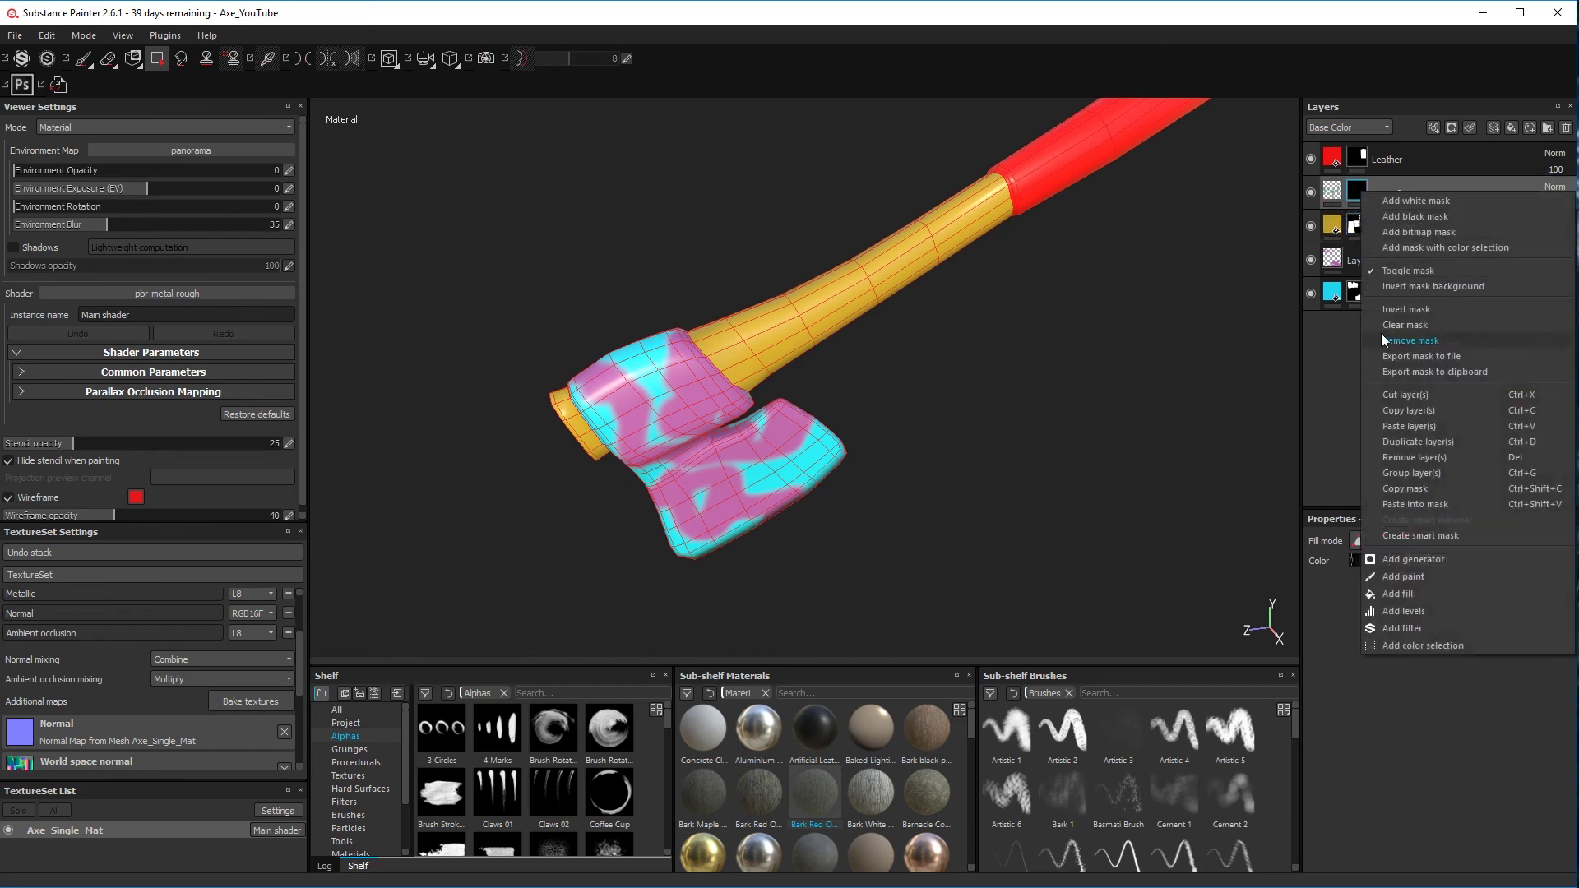
Paste the Wood_Handle mask into Layer 2, then ready the brush at value 0.65 on Layer 2's paint
click(1415, 504)
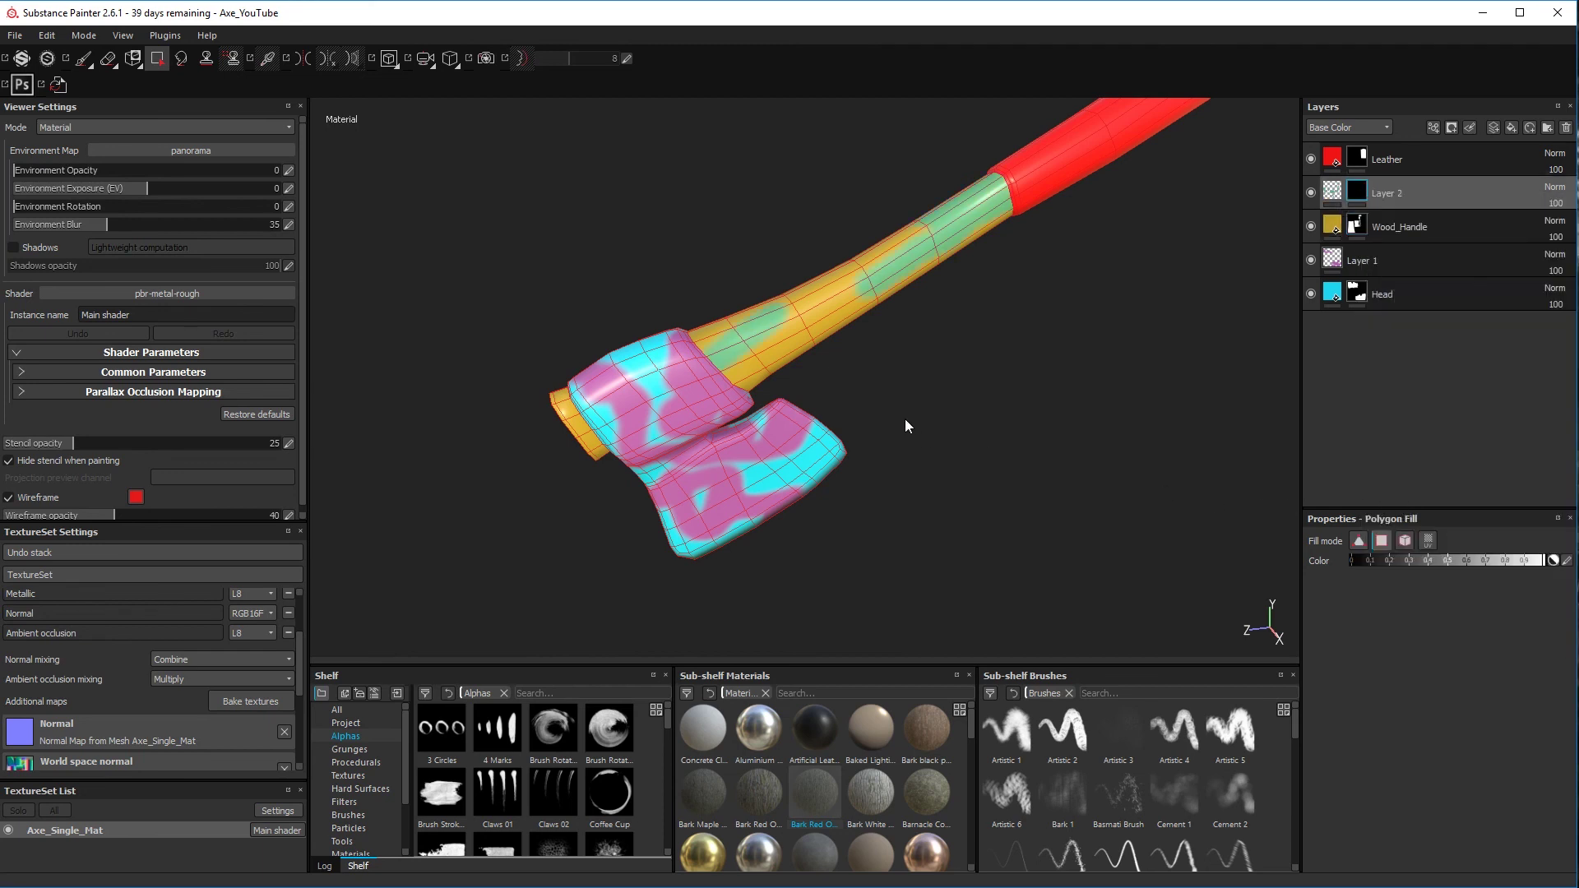
alt+drag(906, 420, 871, 441)
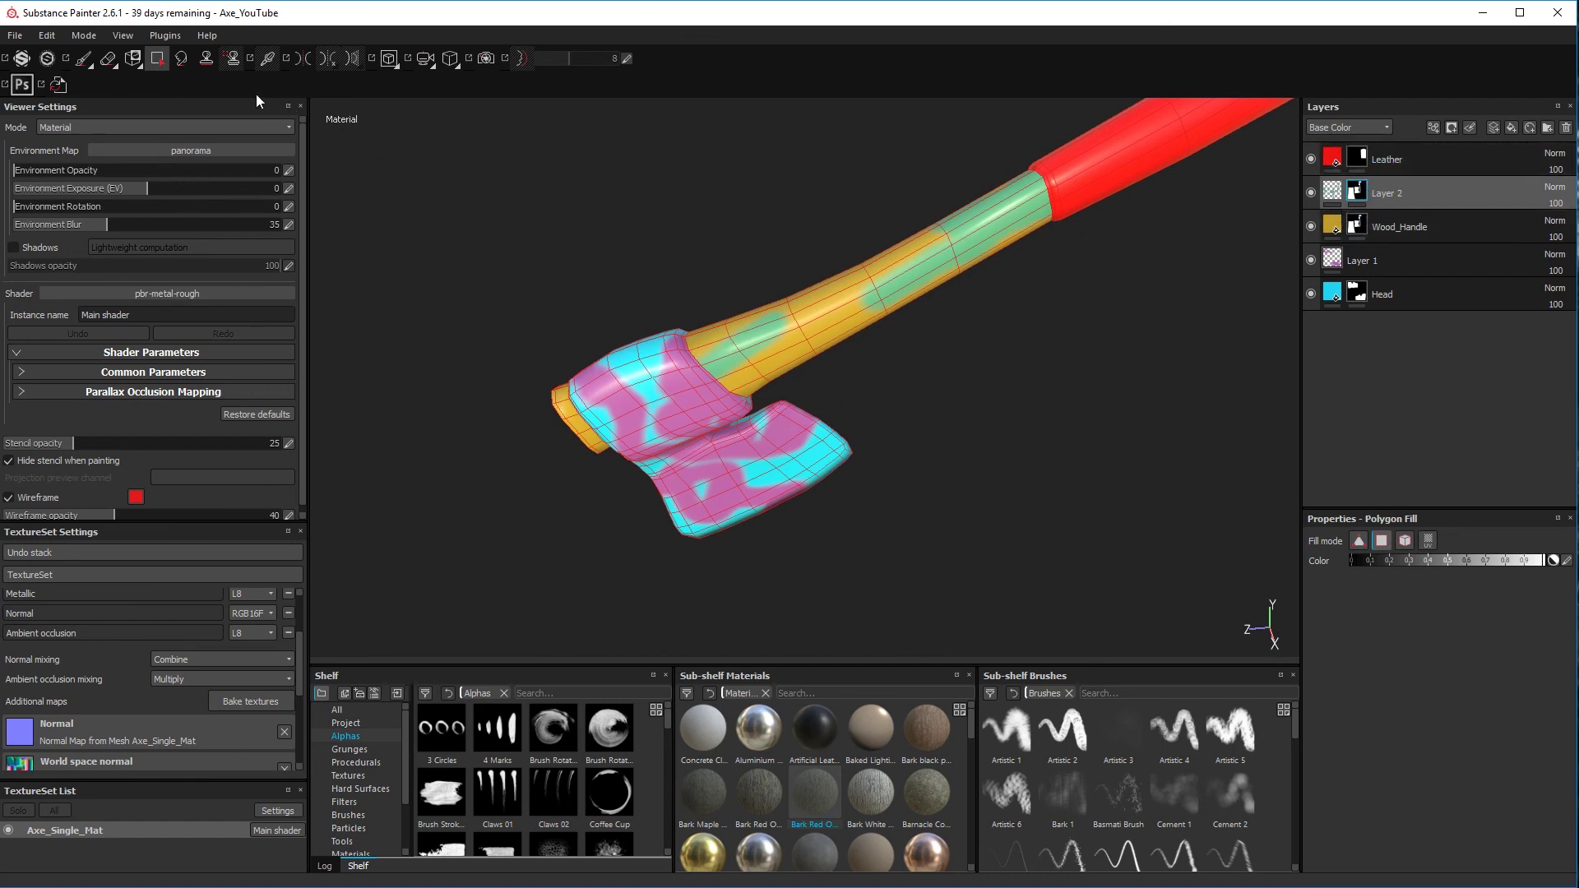
click(82, 58)
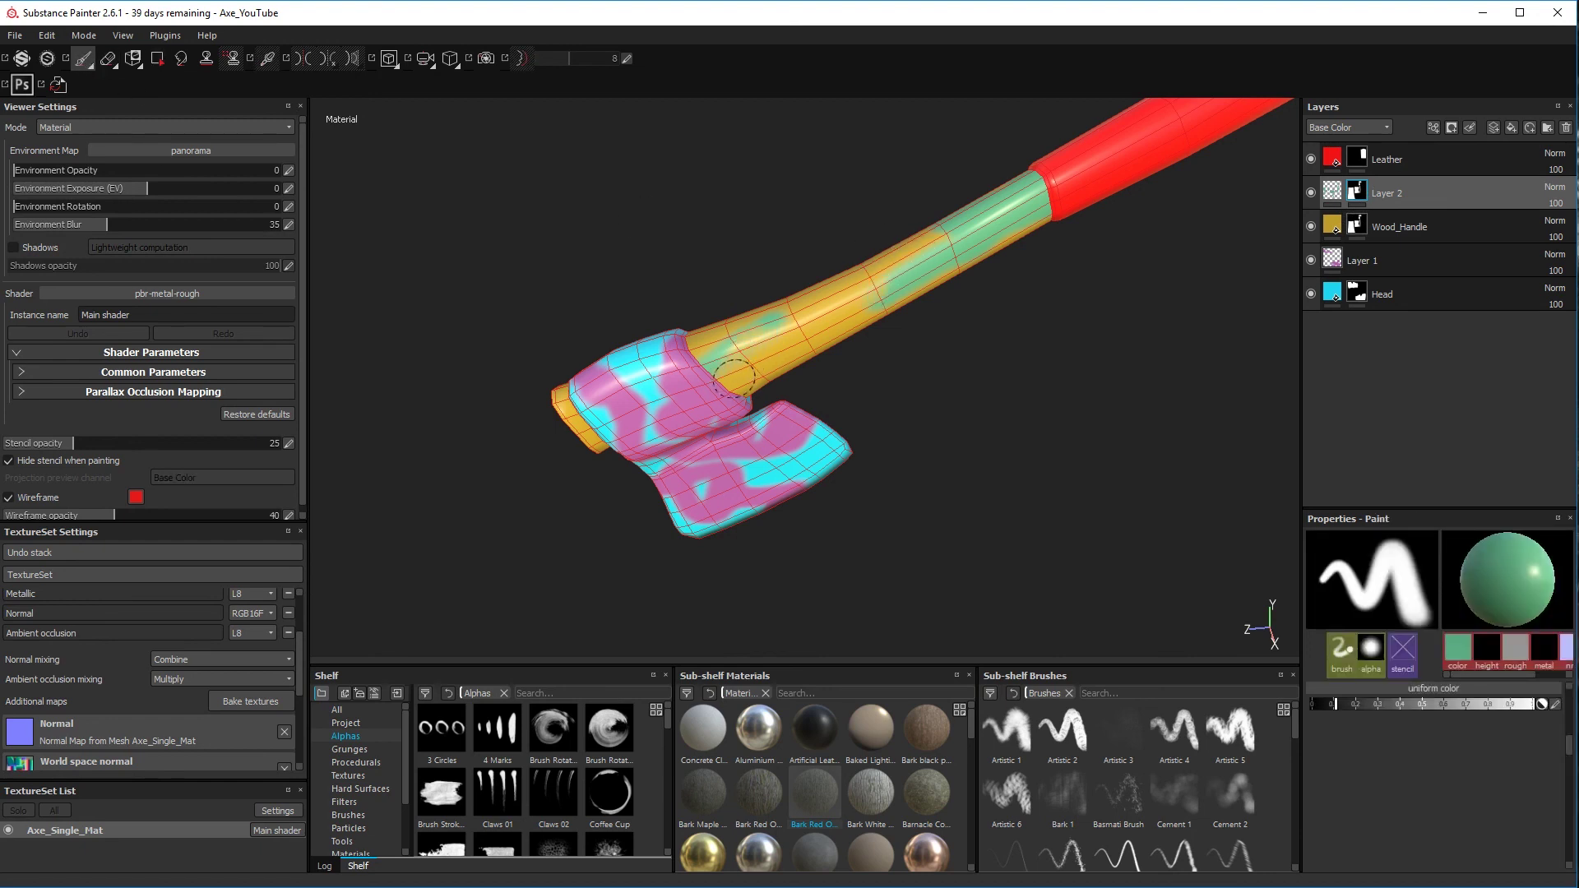
drag(1433, 705, 1494, 704)
click(1341, 193)
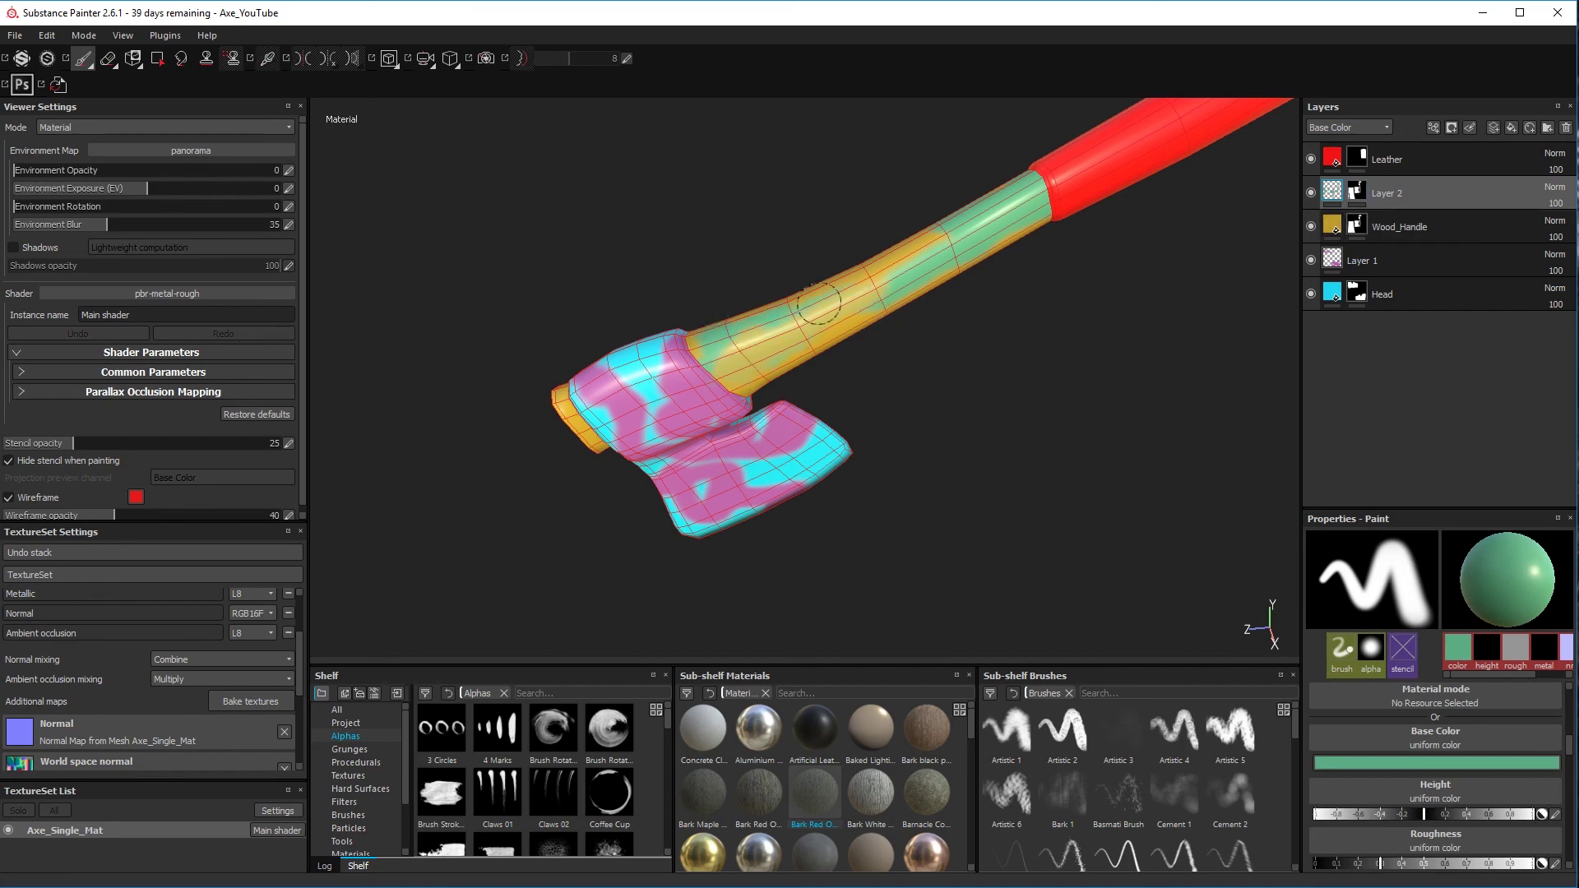
mouse_move(877, 279)
alt+mouse_down()
mouse_move(1018, 412)
mouse_move(658, 334)
mouse_move(904, 387)
mouse_move(1252, 341)
mouse_move(1464, 407)
mouse_move(1173, 360)
mouse_move(959, 483)
mouse_move(1128, 451)
mouse_move(1074, 471)
mouse_move(1105, 416)
alt+mouse_up()
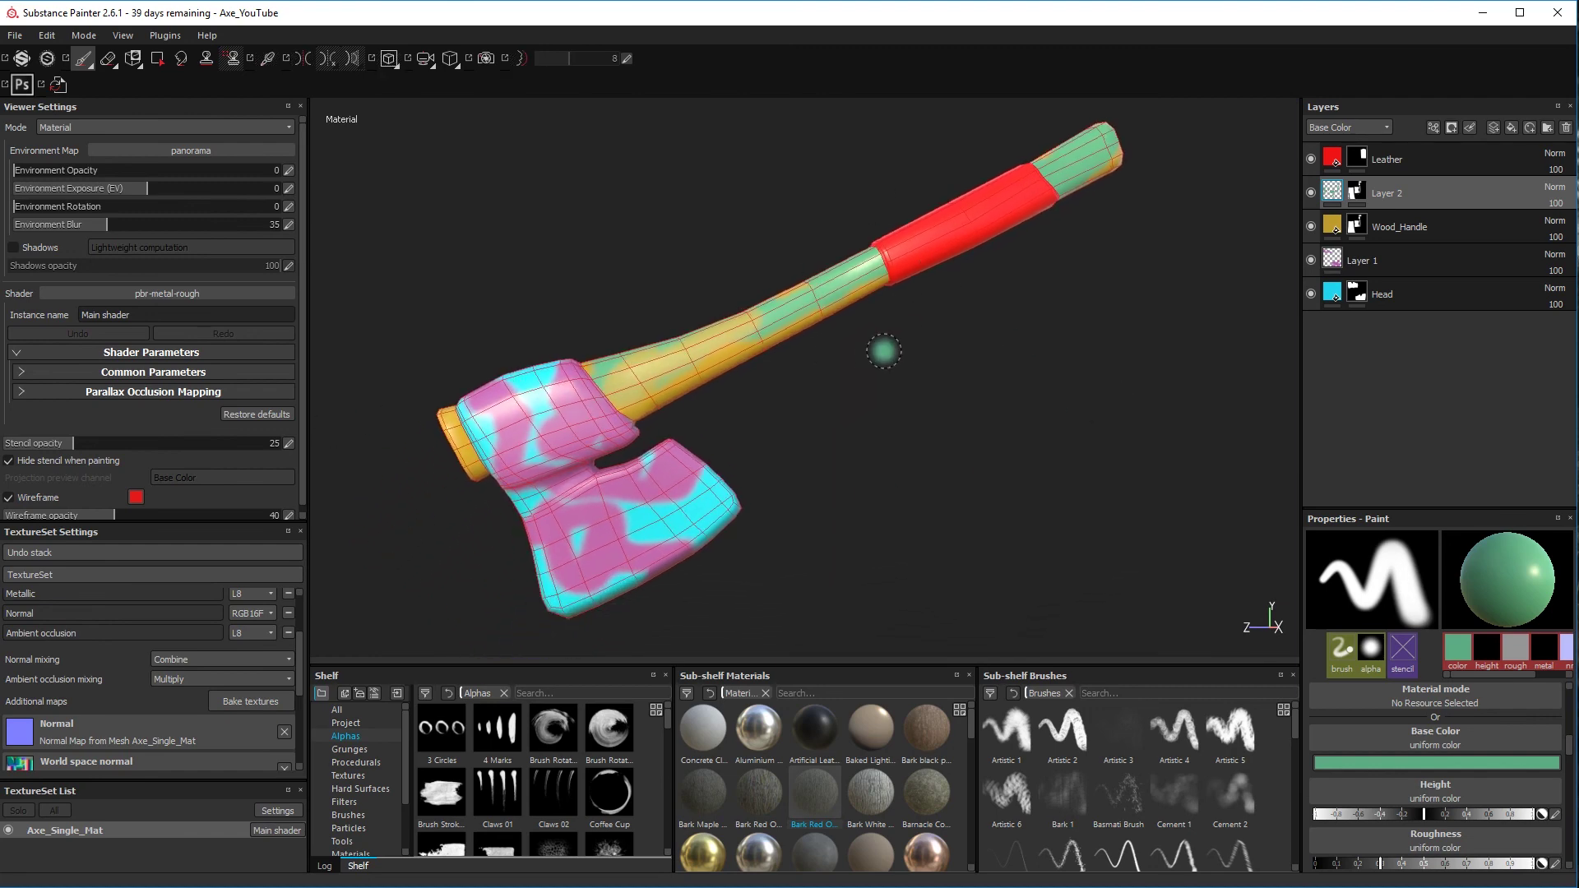